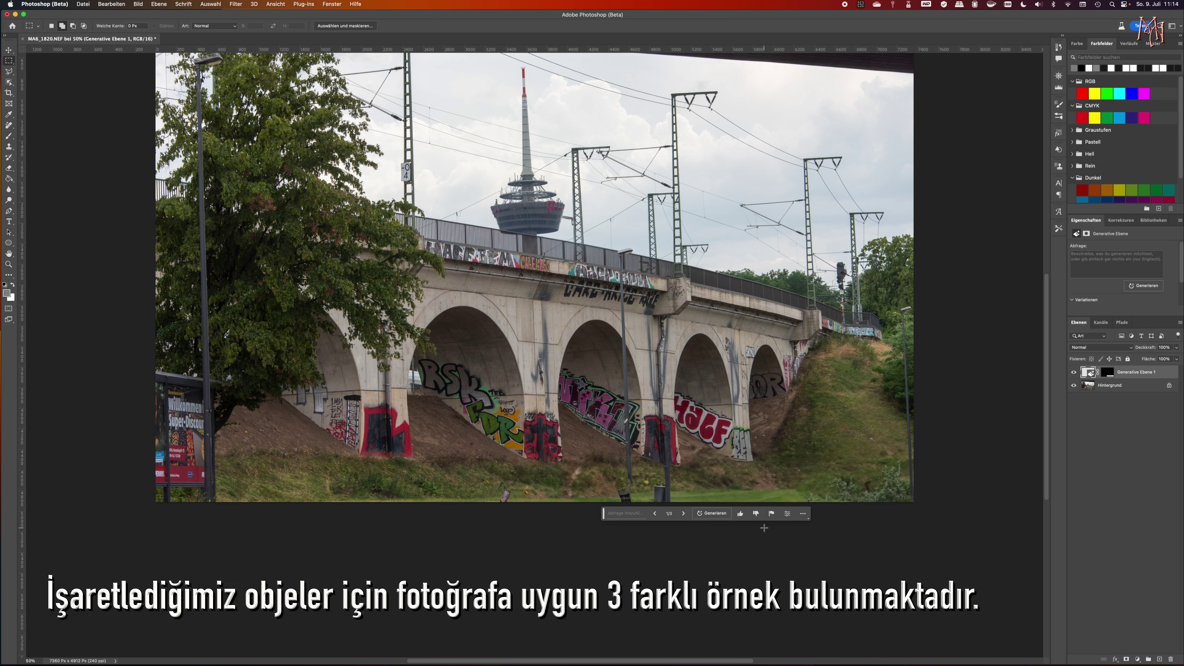
Browse the generated fill variations for the lower foreground and keep the third one
{"action": "scroll", "coordinate": [764, 528], "scroll_direction": "left", "scroll_amount": 2}
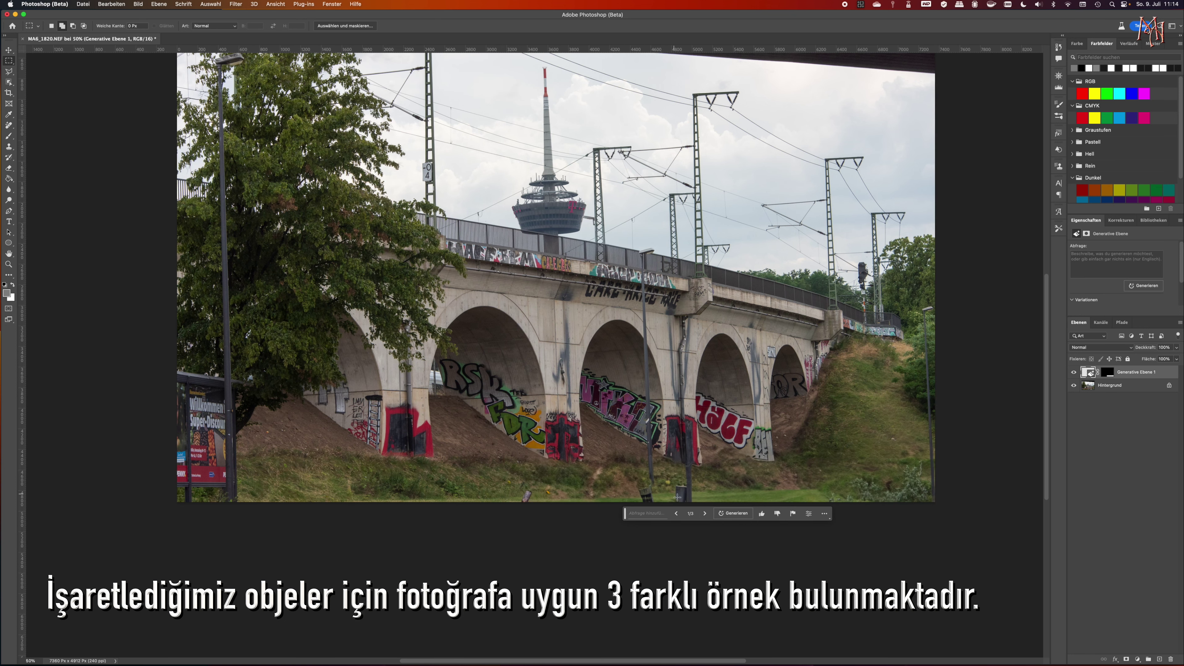
{"action": "left_click", "coordinate": [705, 513]}
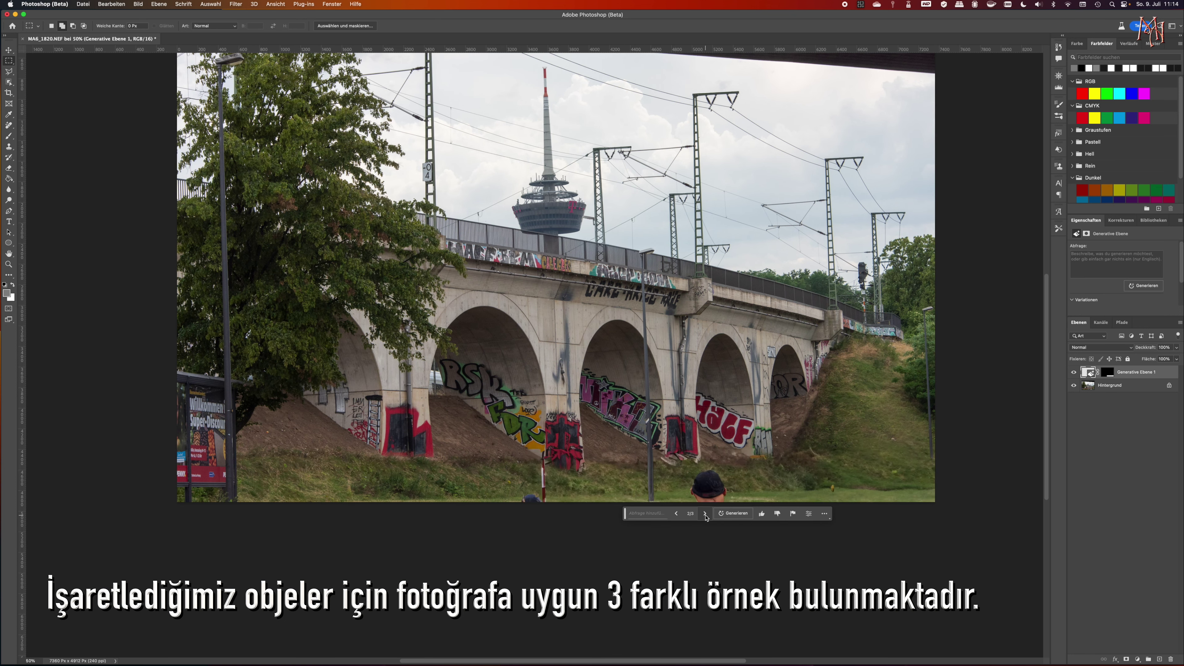
{"action": "left_click", "coordinate": [705, 514]}
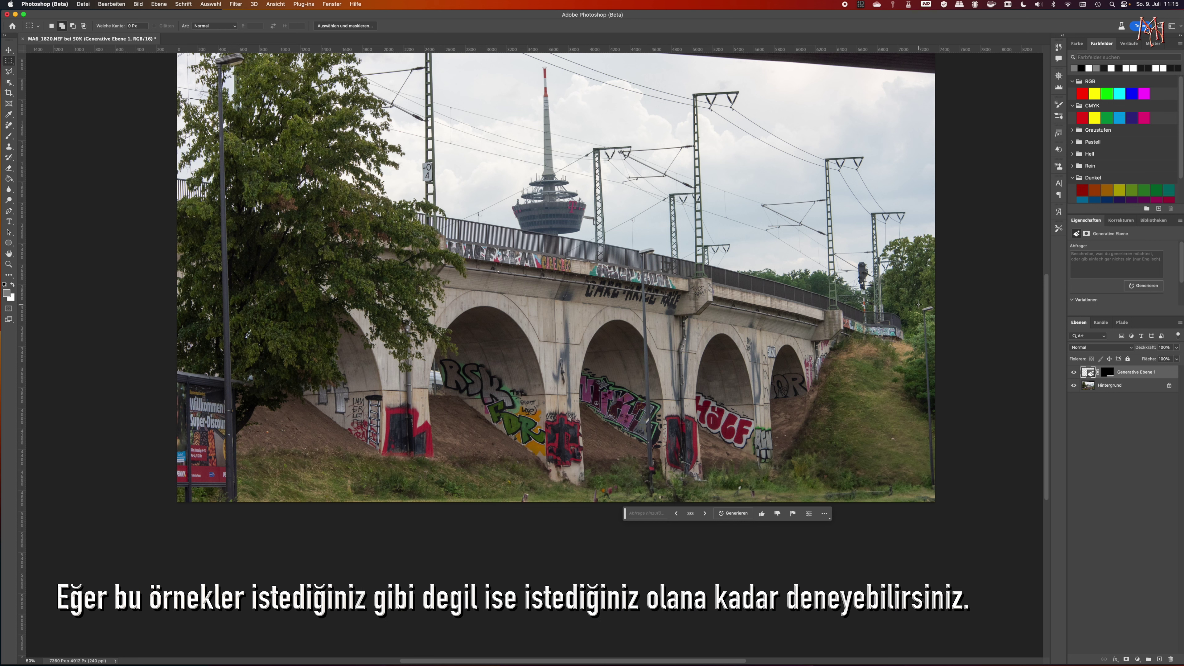
Select the lamp post at the photo's right edge with a rectangle and remove it using Generative Fill with an empty prompt
{"action": "left_click_drag", "start_coordinate": [918, 302], "coordinate": [976, 504]}
{"action": "left_click", "coordinate": [855, 513]}
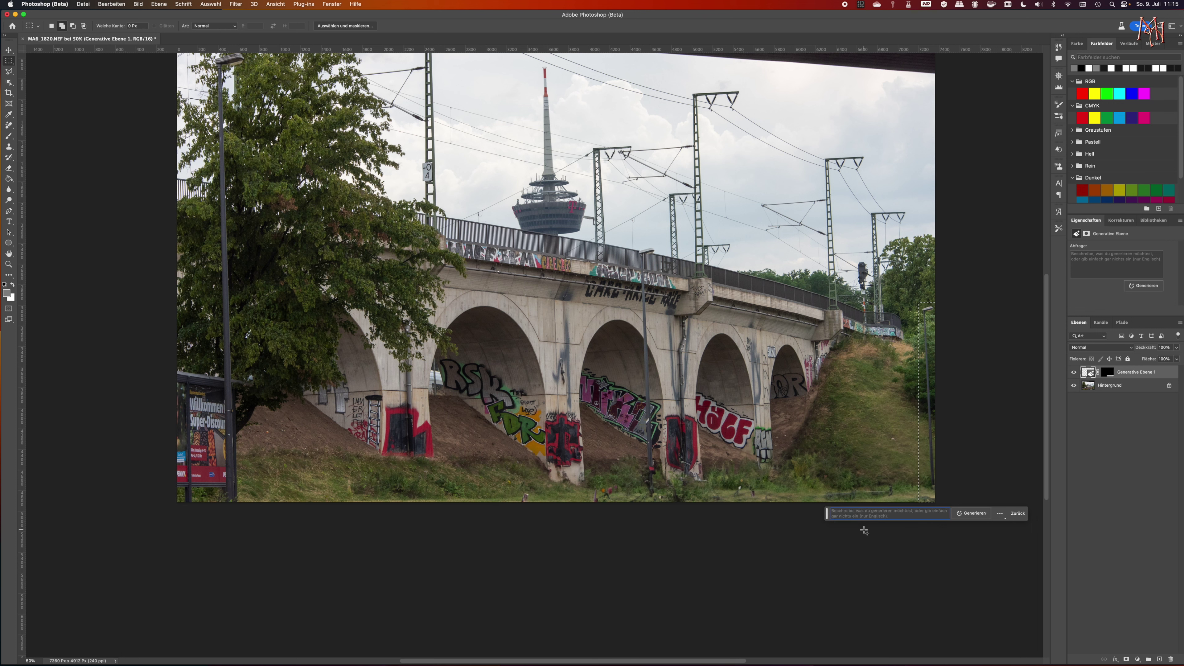
{"action": "left_click", "coordinate": [976, 514]}
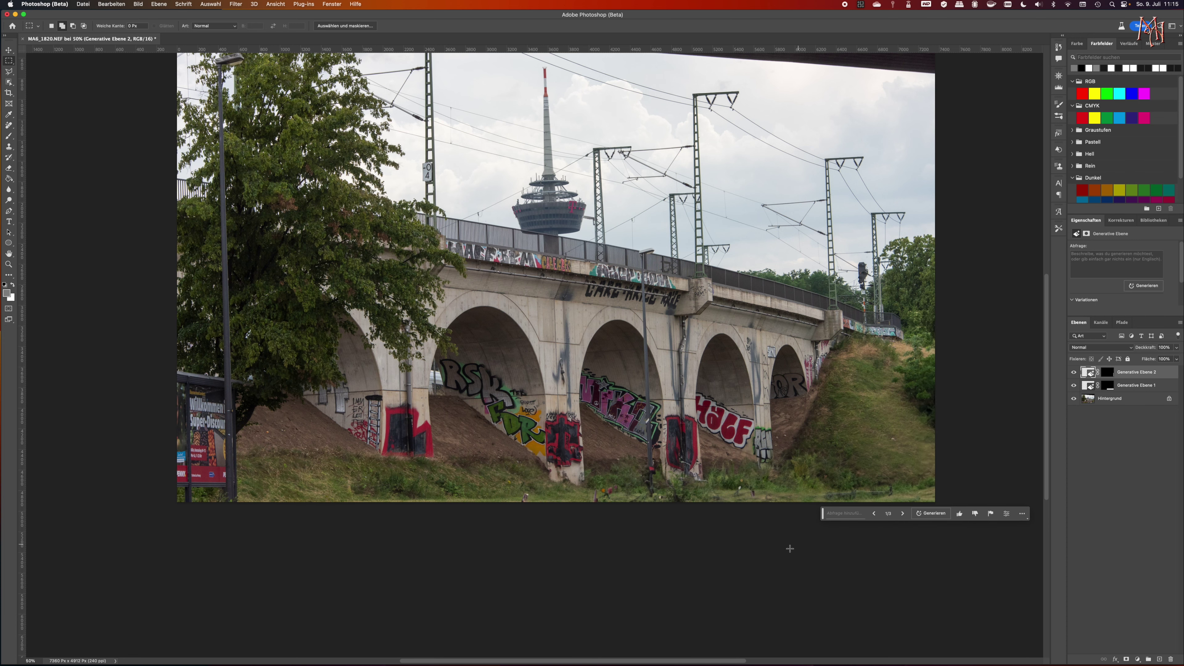
Cover the dark overhead bridge with two combined rectangular selections and replace it using Generative Fill with an empty prompt
{"action": "scroll", "coordinate": [772, 559], "scroll_direction": "up", "scroll_amount": 2}
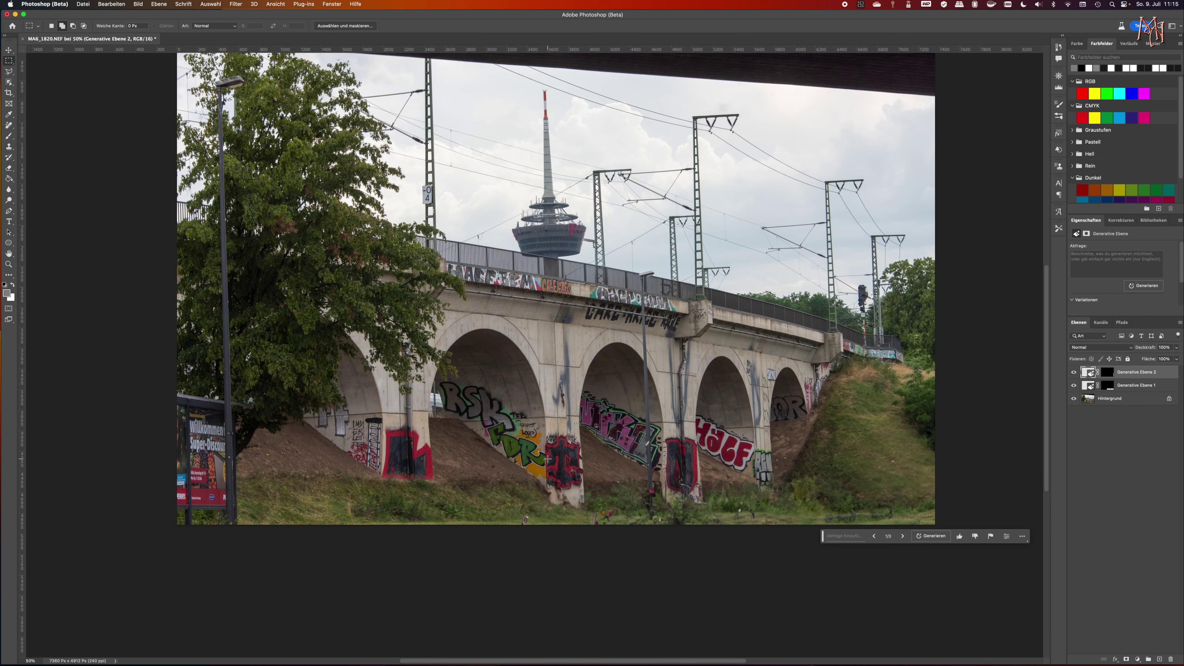
{"action": "scroll", "coordinate": [375, 301], "scroll_direction": "up", "scroll_amount": 6}
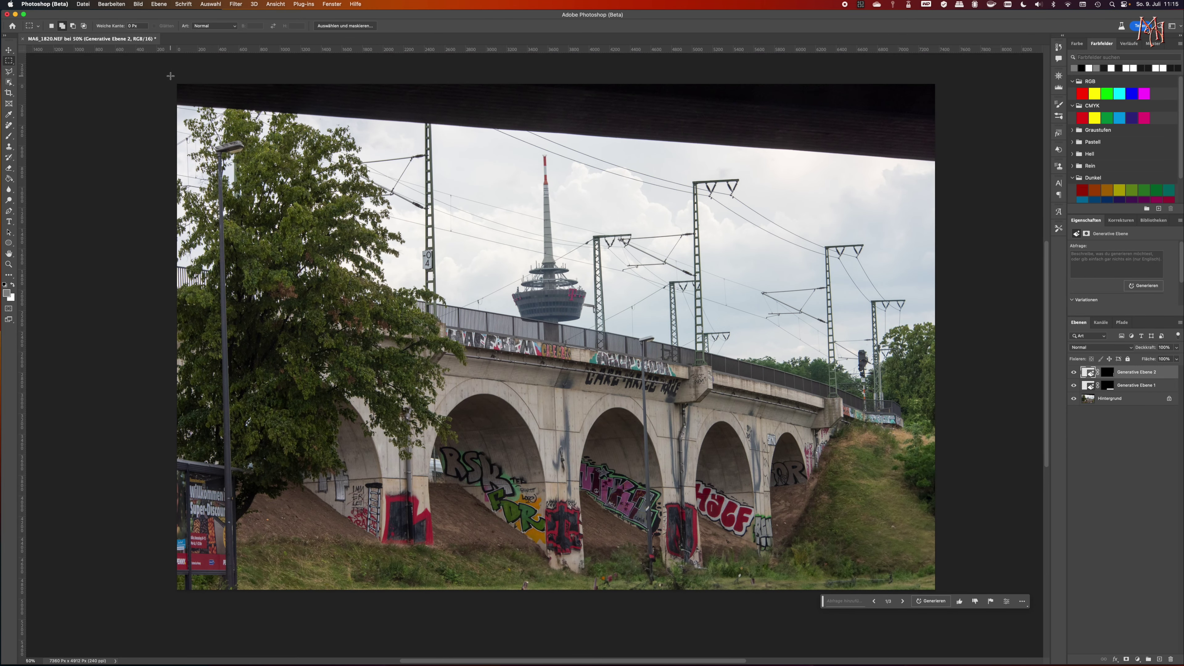
{"action": "left_click_drag", "start_coordinate": [170, 76], "coordinate": [765, 136]}
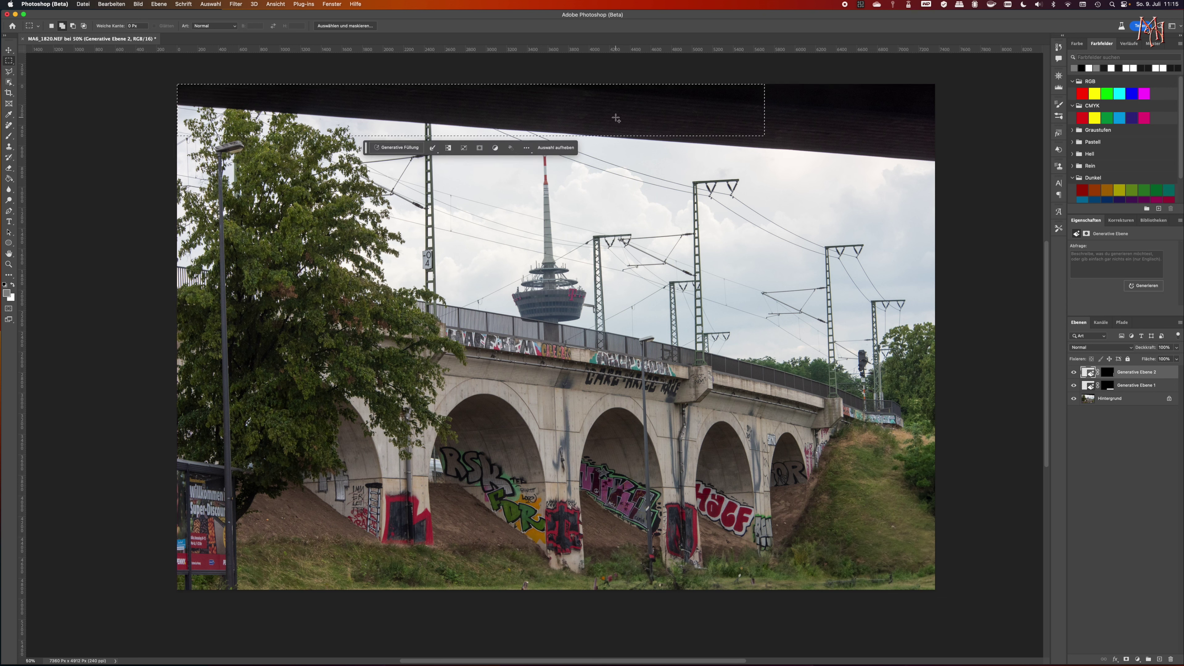
{"action": "left_click_drag", "start_coordinate": [610, 84], "coordinate": [1005, 166]}
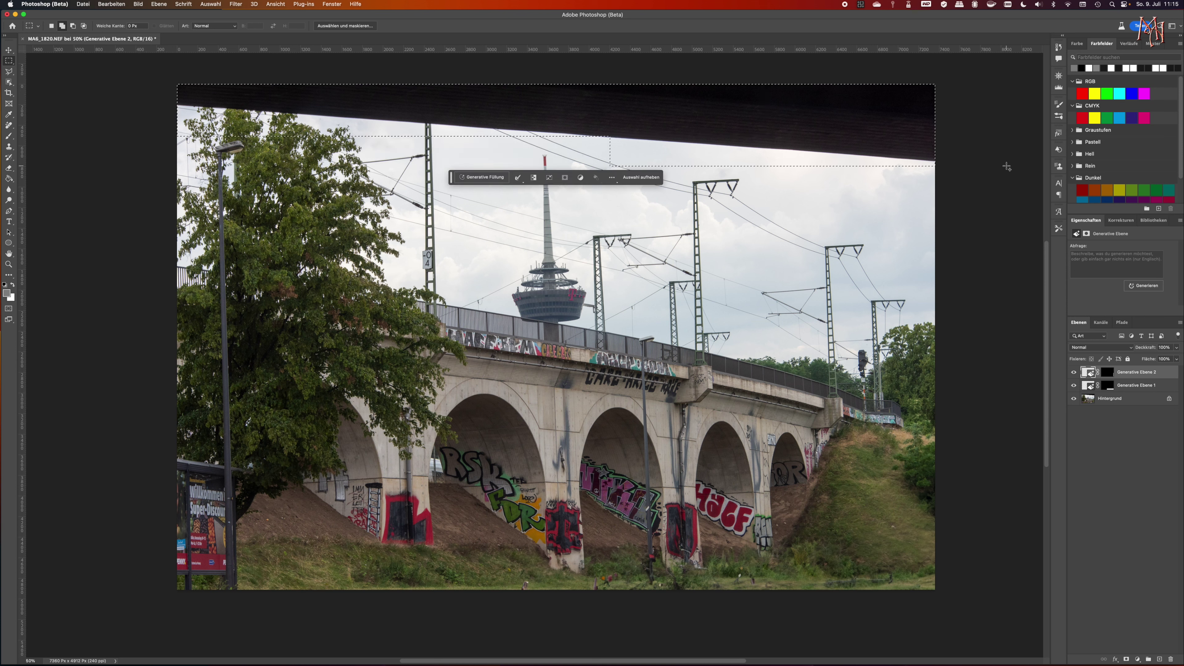
{"action": "left_click", "coordinate": [484, 177]}
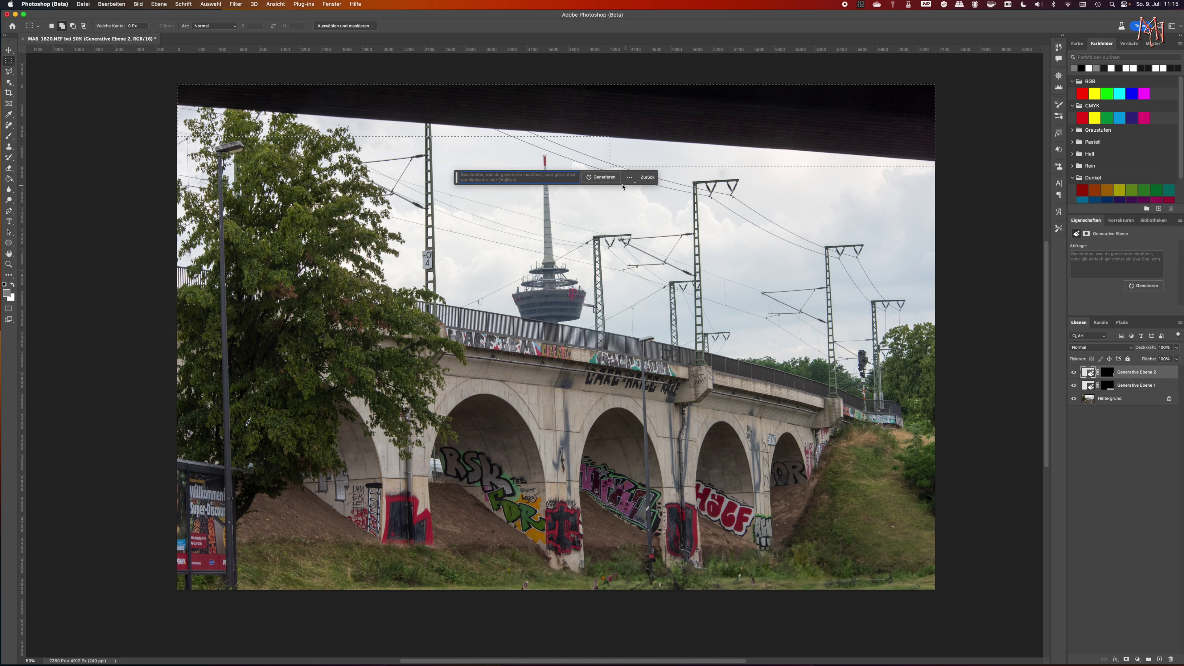
{"action": "left_click", "coordinate": [605, 179]}
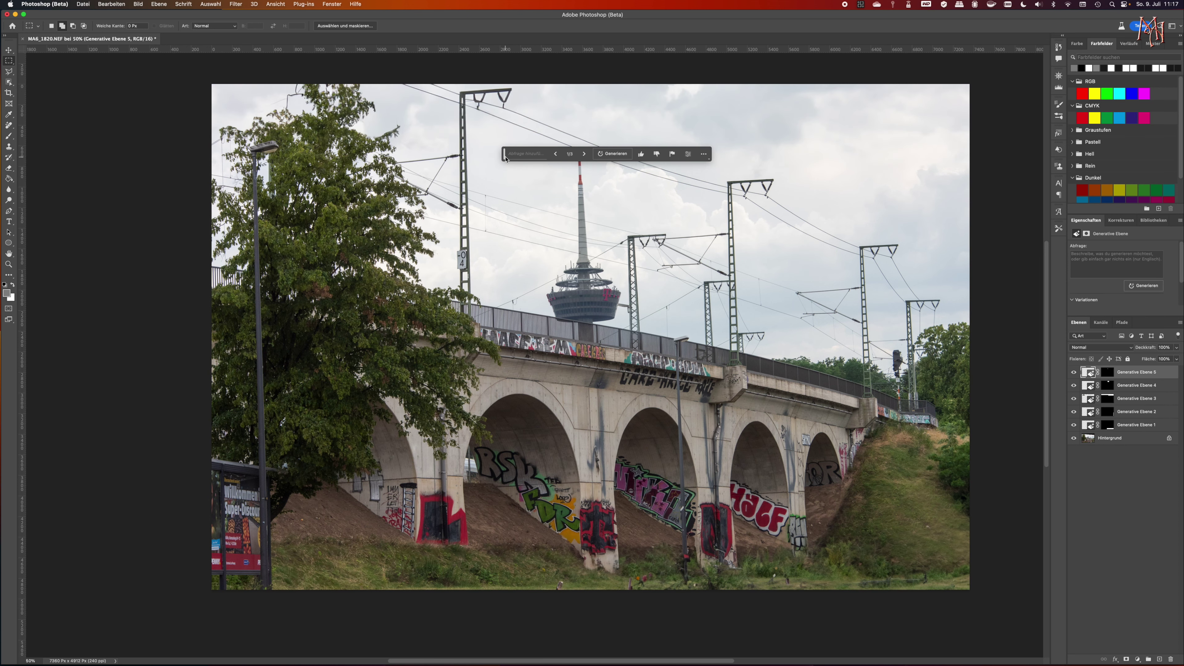
Select the slim lamp post in front of the middle arch and remove it using Generative Fill with an empty prompt
{"action": "left_click_drag", "start_coordinate": [506, 159], "coordinate": [737, 99]}
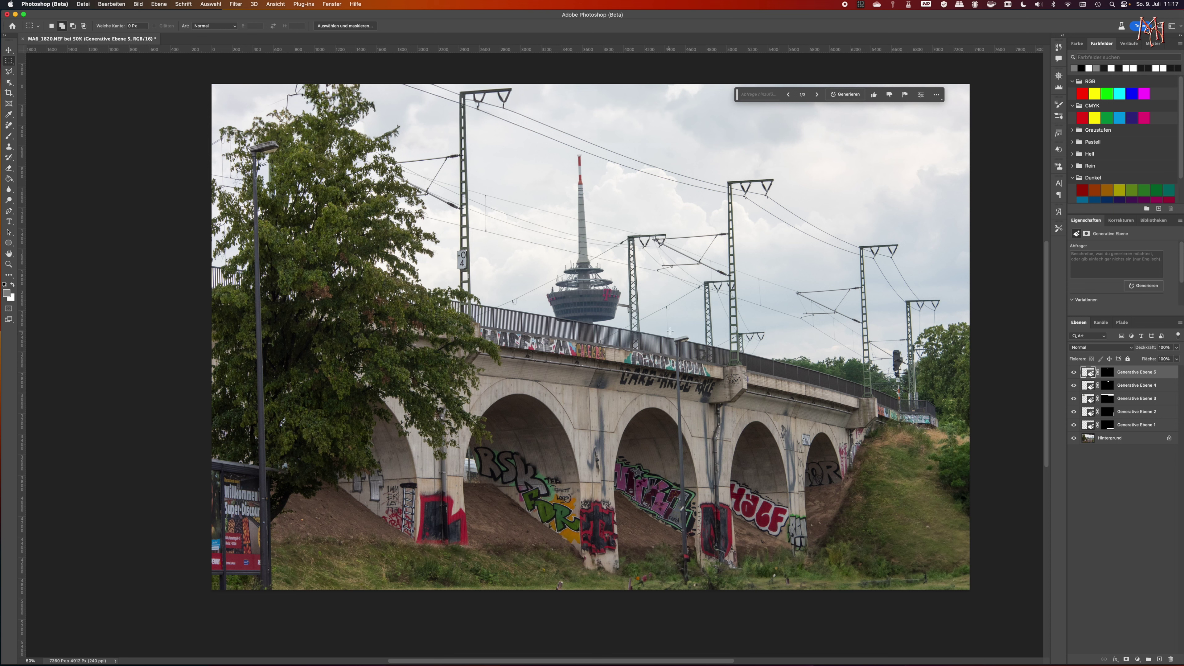
{"action": "left_click_drag", "start_coordinate": [672, 331], "coordinate": [695, 597]}
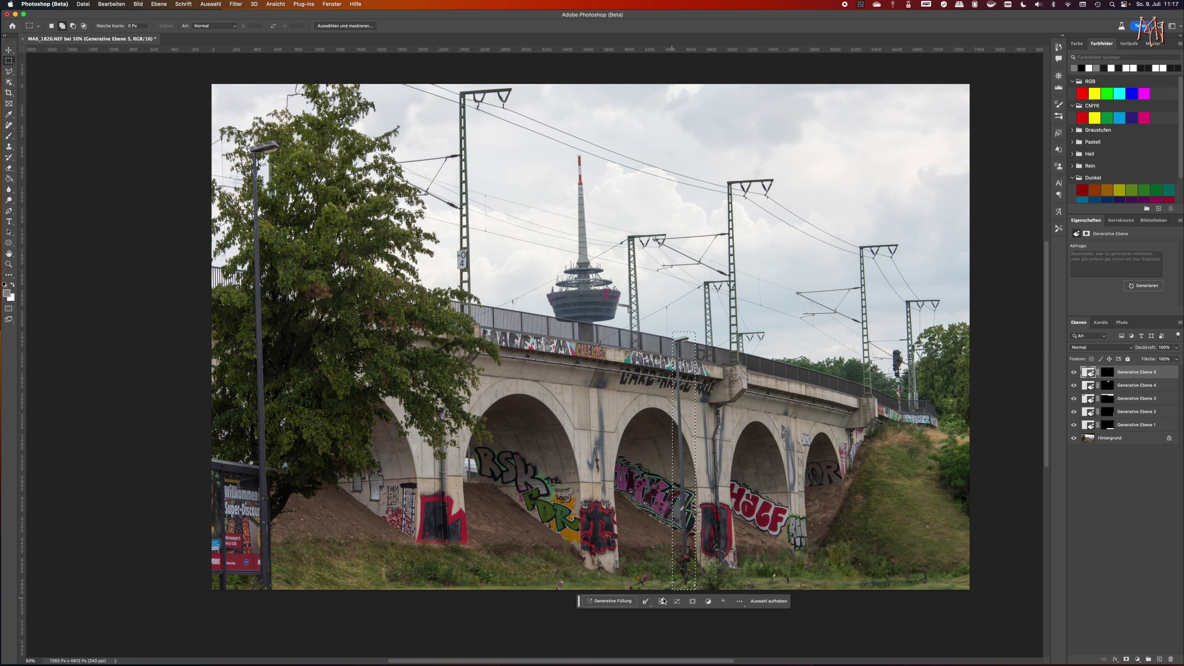
{"action": "left_click", "coordinate": [629, 603]}
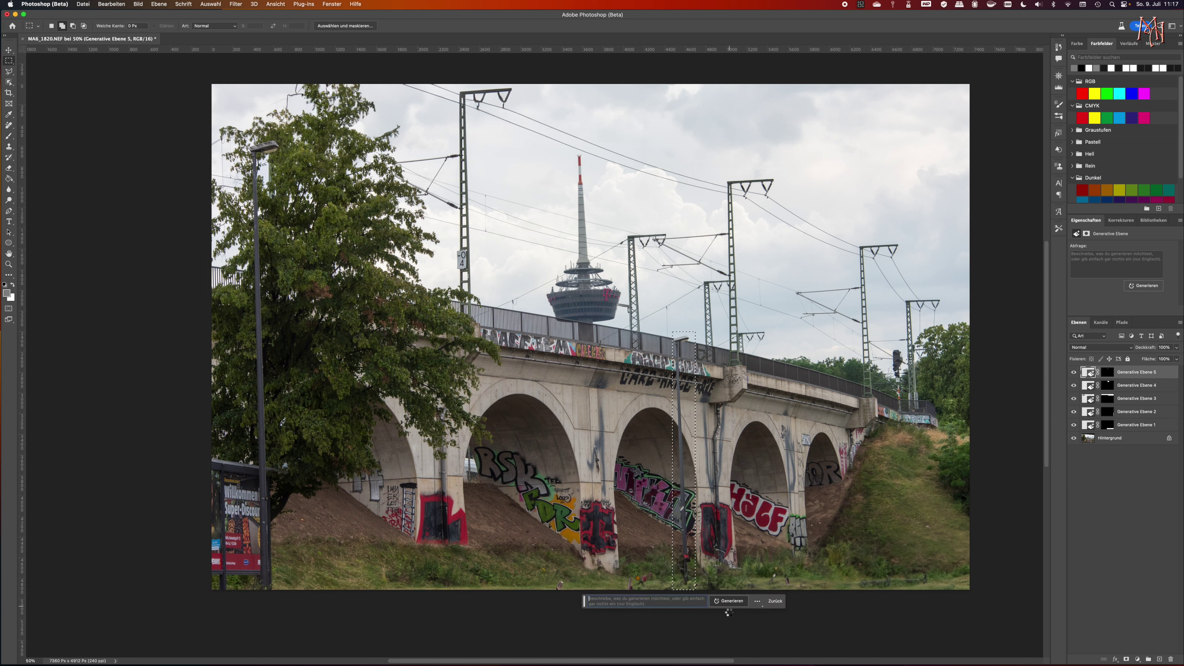
{"action": "left_click", "coordinate": [728, 602]}
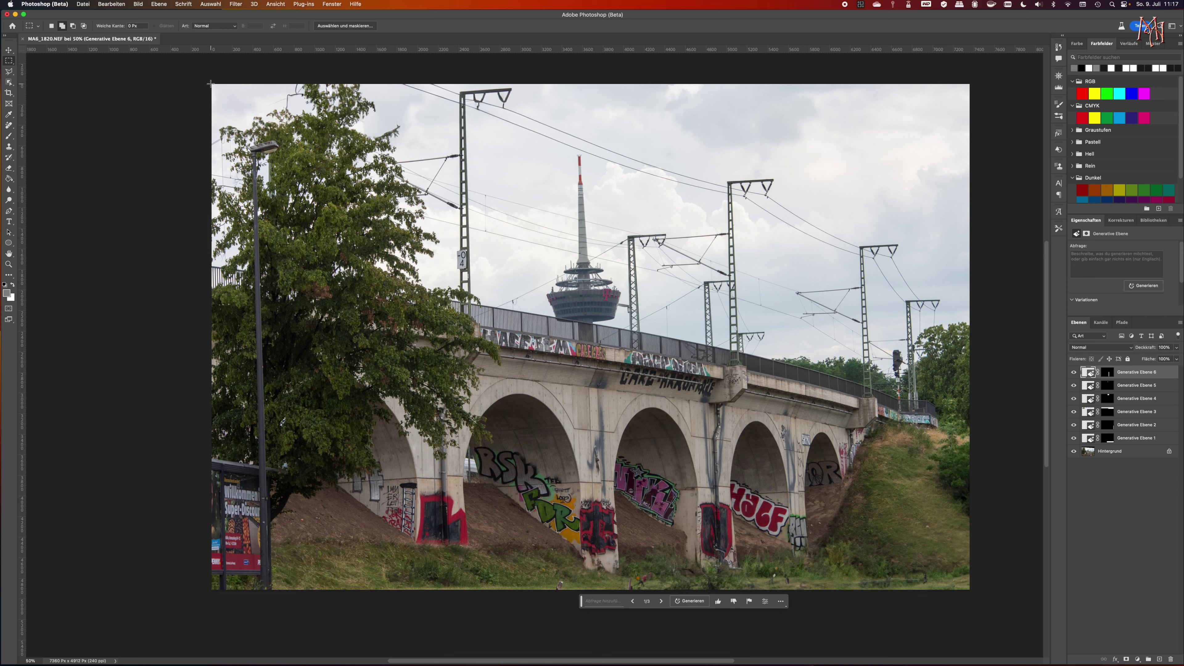
Select the full-height left strip containing the lamp post and advertising board, and regenerate it using Generative Fill with an empty prompt
{"action": "left_click_drag", "start_coordinate": [211, 84], "coordinate": [386, 617]}
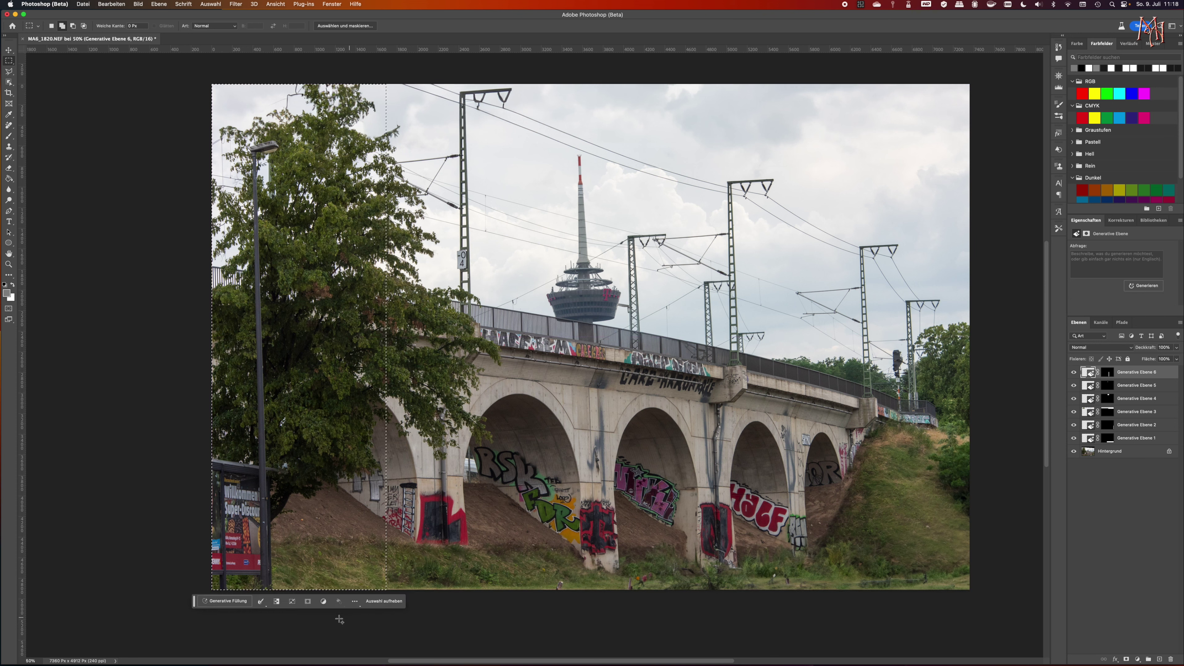
{"action": "left_click", "coordinate": [226, 602]}
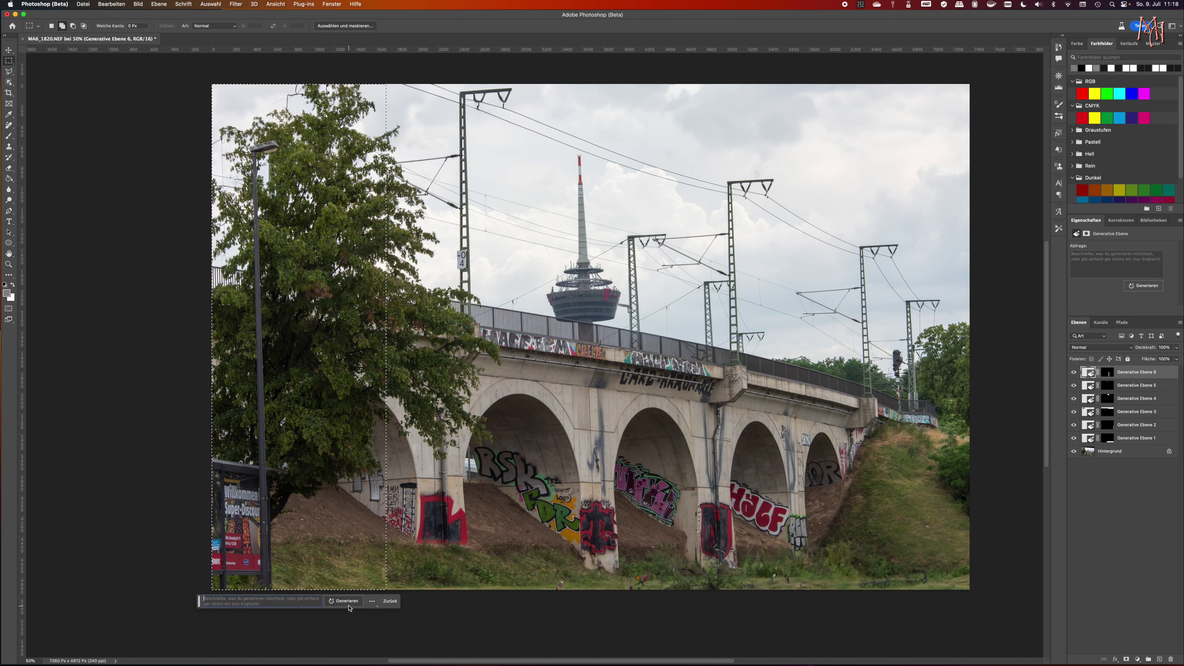
{"action": "left_click", "coordinate": [346, 602]}
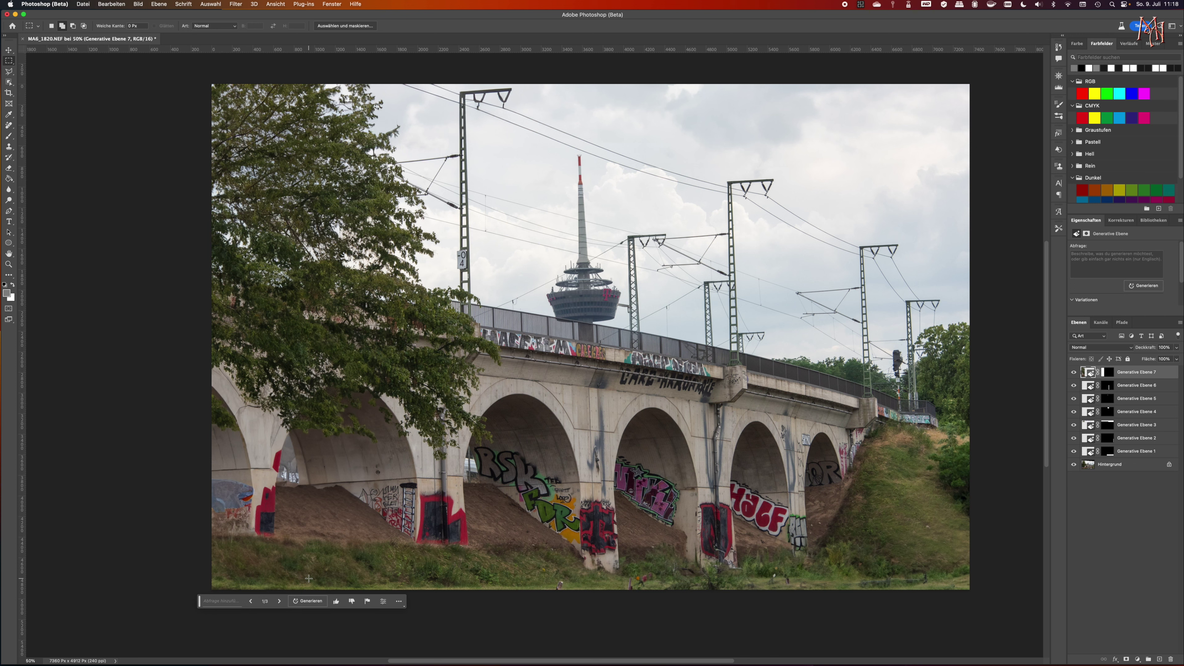
Go through the variations of the left strip's fill and generate a new set for it
{"action": "left_click", "coordinate": [279, 602]}
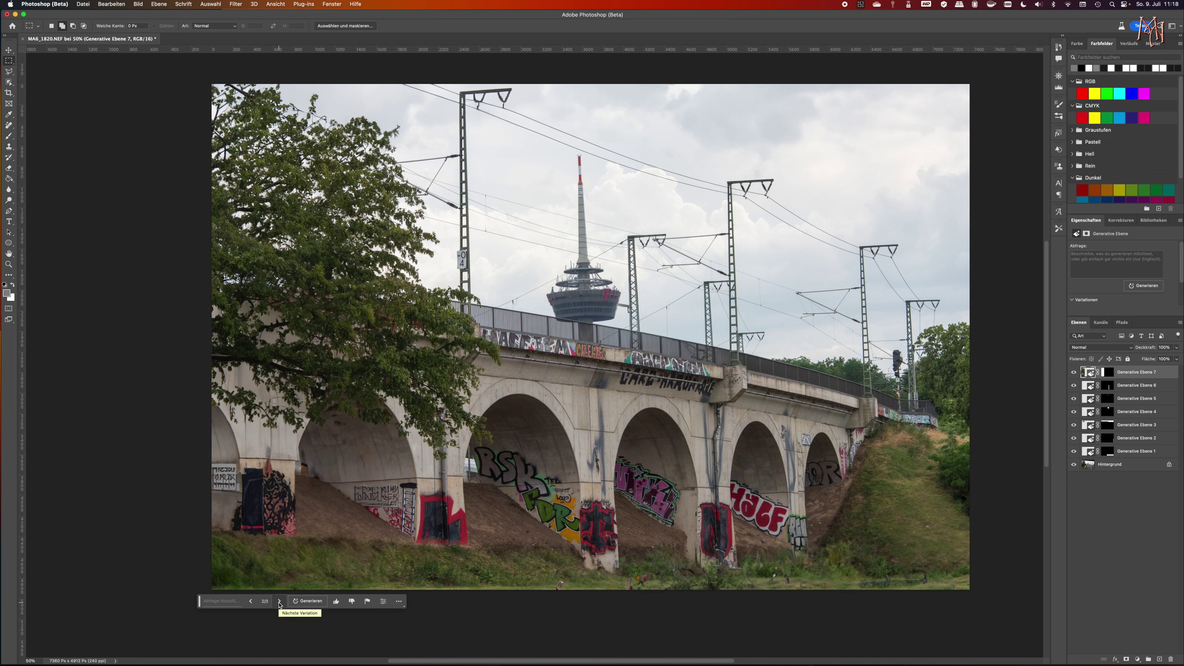
{"action": "left_click", "coordinate": [279, 603]}
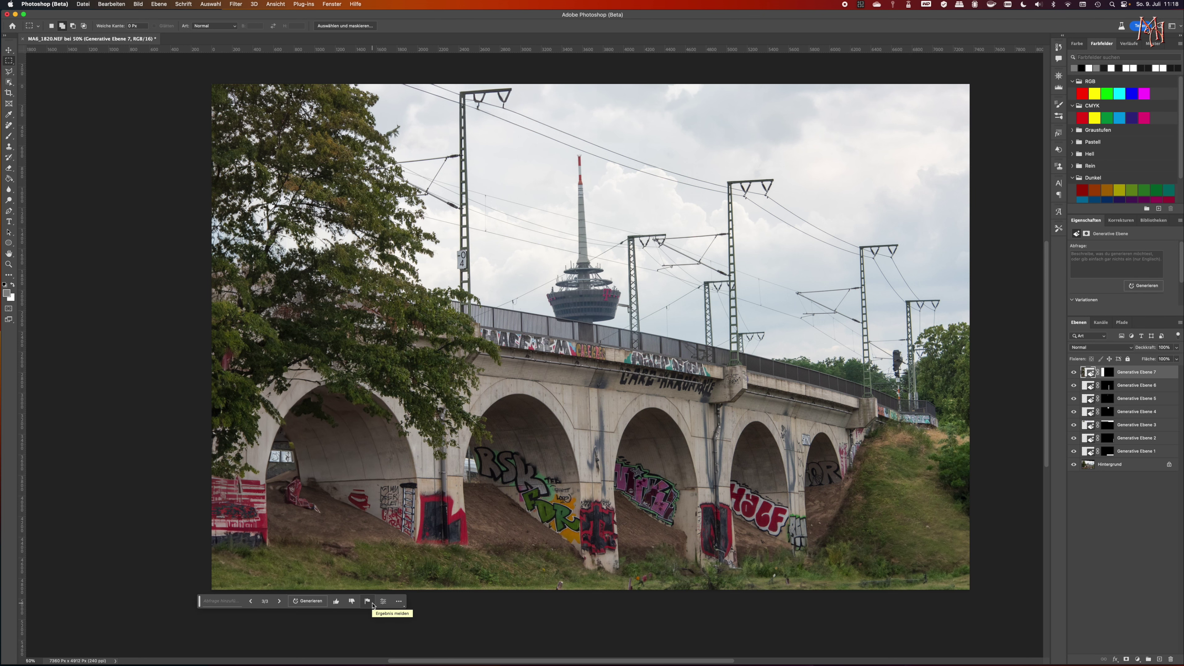
{"action": "scroll", "coordinate": [373, 605], "scroll_direction": "right", "scroll_amount": 1}
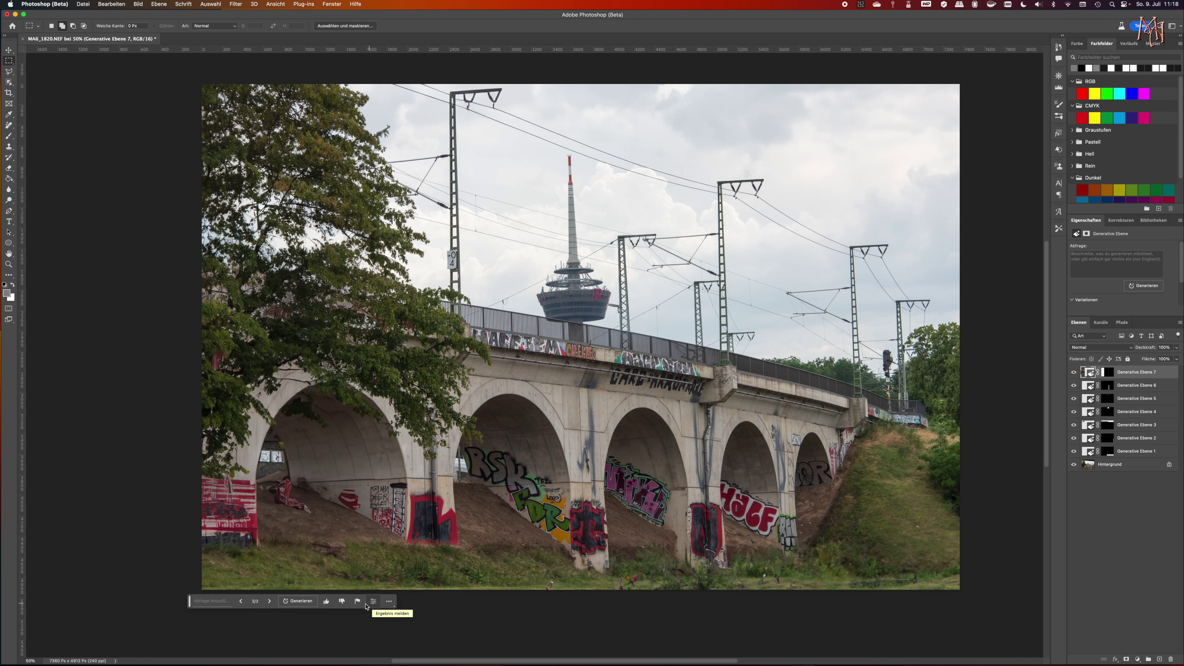
{"action": "left_click", "coordinate": [299, 601]}
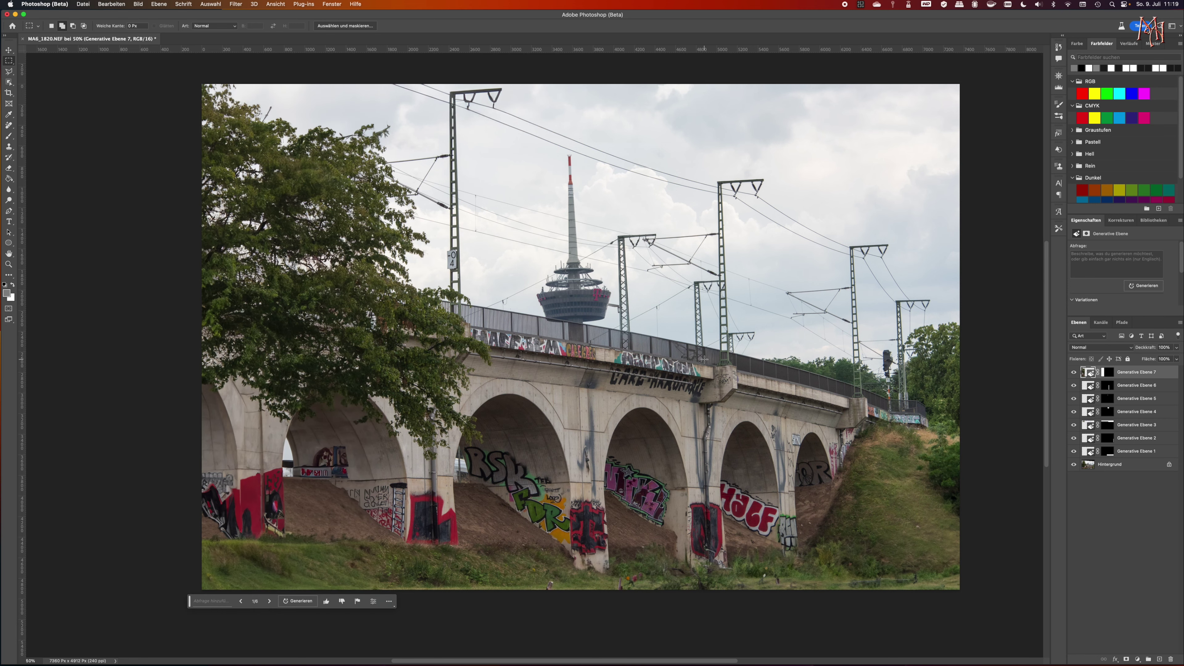
Select the tall overhead-line mast beside the tree, down to the bridge railing, and remove it with a prompt-free Generative Fill
{"action": "scroll", "coordinate": [704, 360], "scroll_direction": "up", "scroll_amount": 3}
{"action": "scroll", "coordinate": [704, 360], "scroll_direction": "up", "scroll_amount": 1}
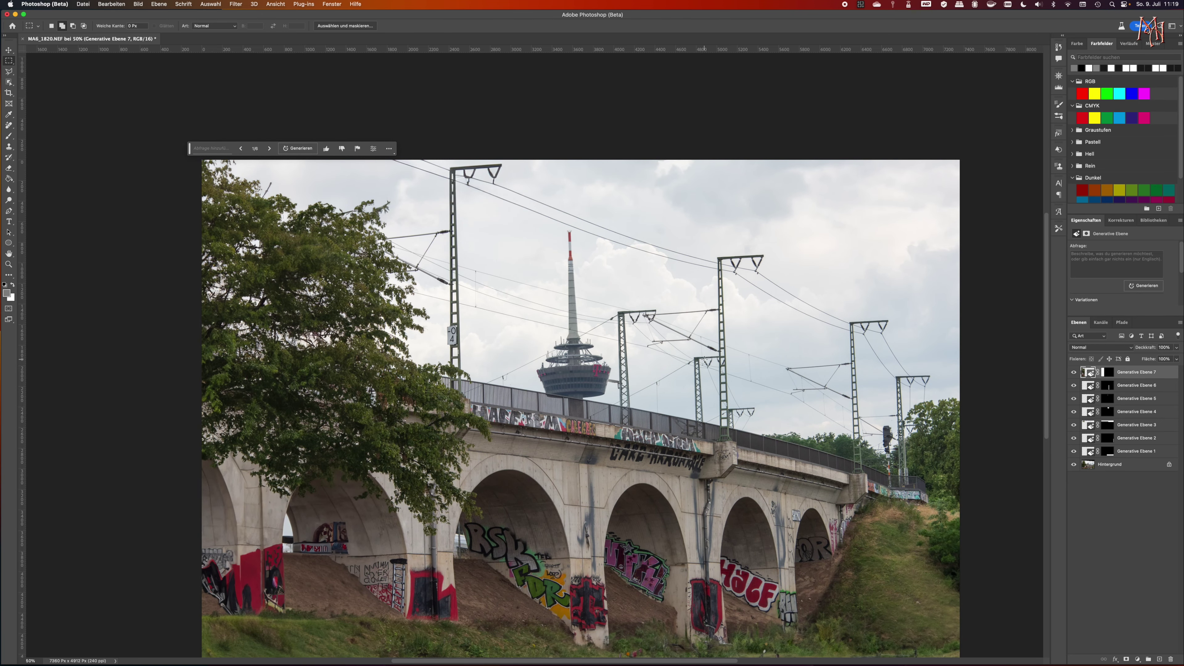
{"action": "scroll", "coordinate": [704, 360], "scroll_direction": "down", "scroll_amount": 2}
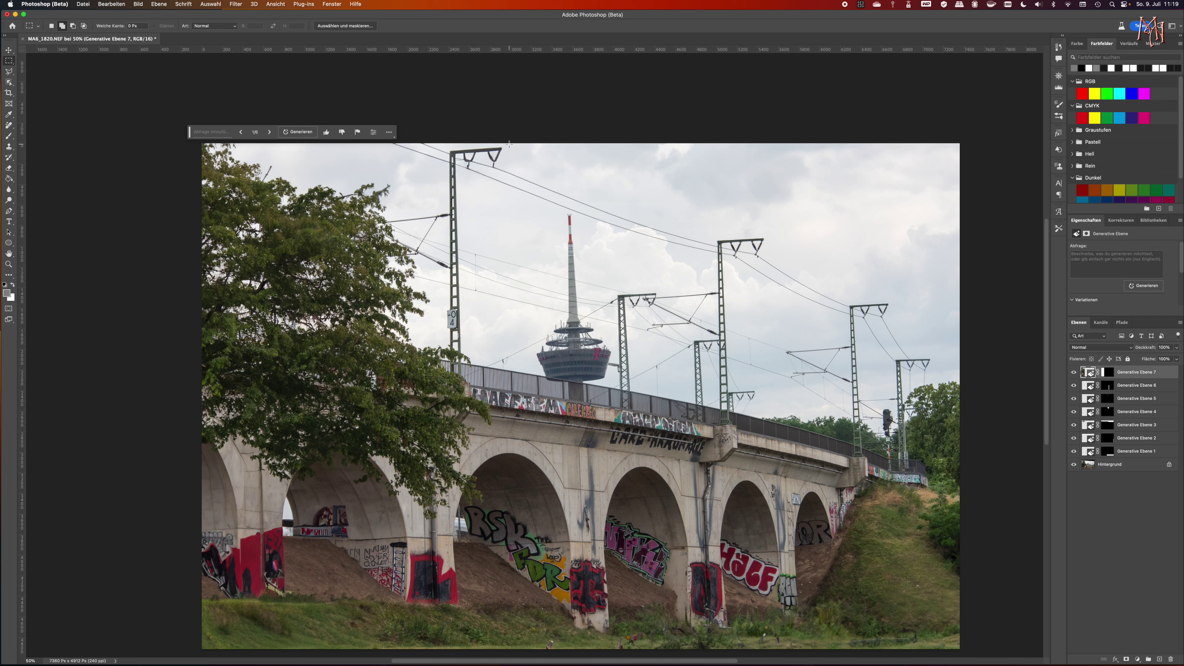
{"action": "left_click_drag", "start_coordinate": [510, 143], "coordinate": [418, 376]}
{"action": "scroll", "coordinate": [418, 376], "scroll_direction": "down", "scroll_amount": 1}
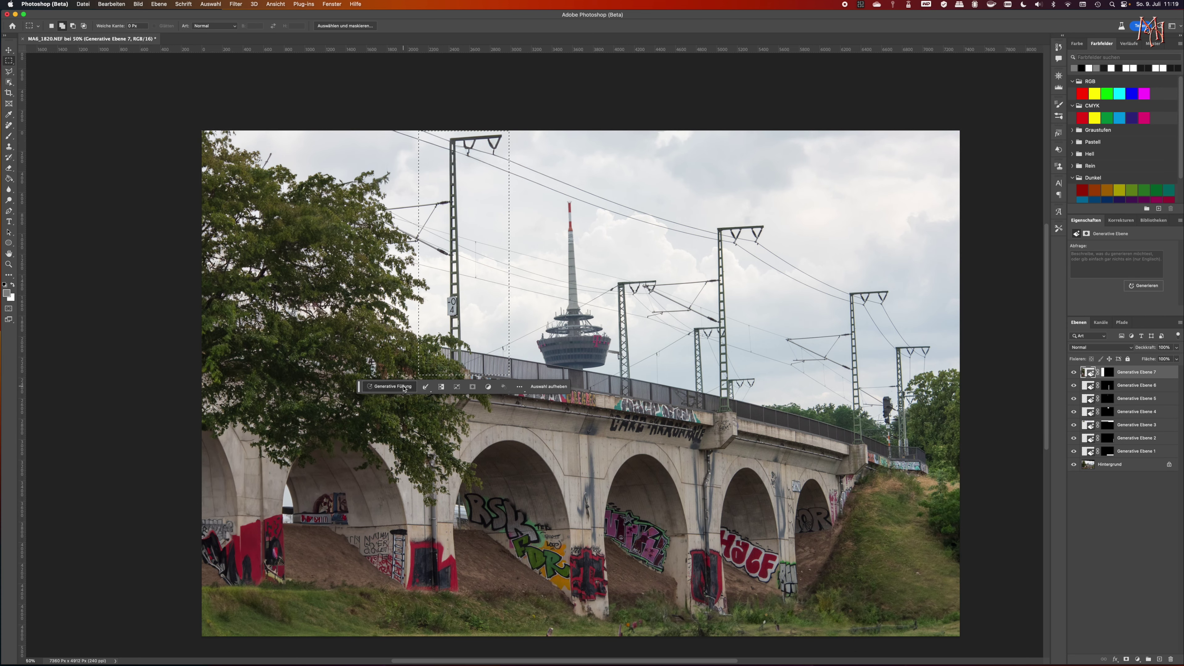
{"action": "left_click", "coordinate": [509, 387]}
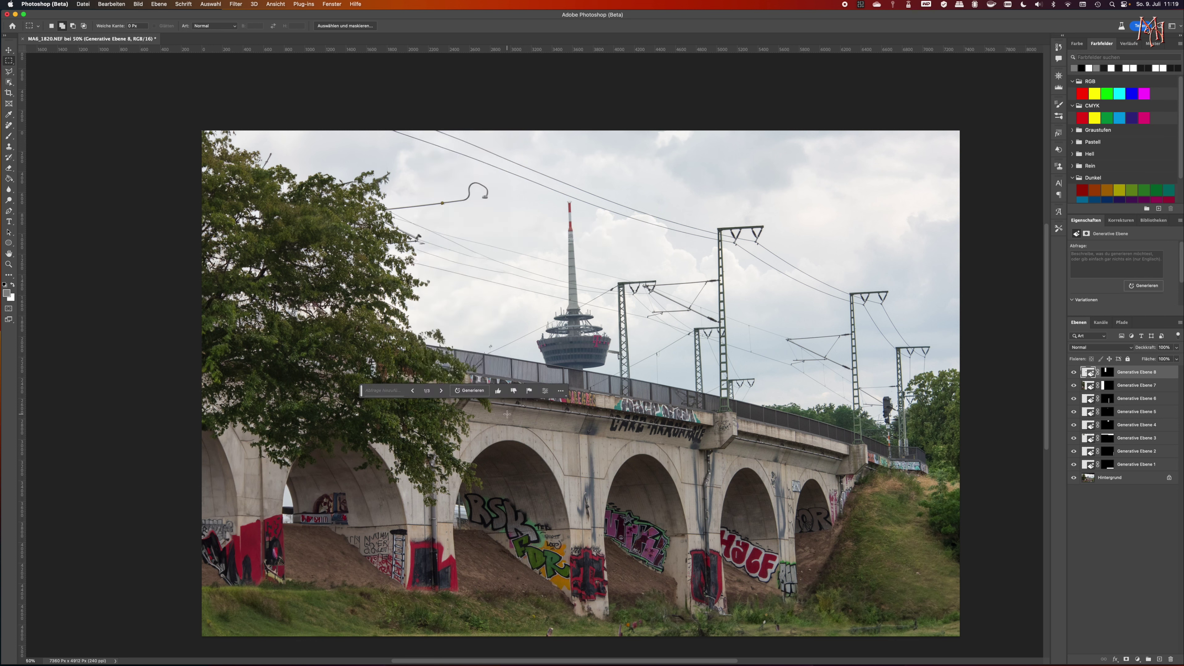
Remove the tall mast above the bridge and the smaller mast just right of the tower with separate prompt-free generative fills
{"action": "left_click_drag", "start_coordinate": [709, 218], "coordinate": [768, 408]}
{"action": "left_click", "coordinate": [683, 421]}
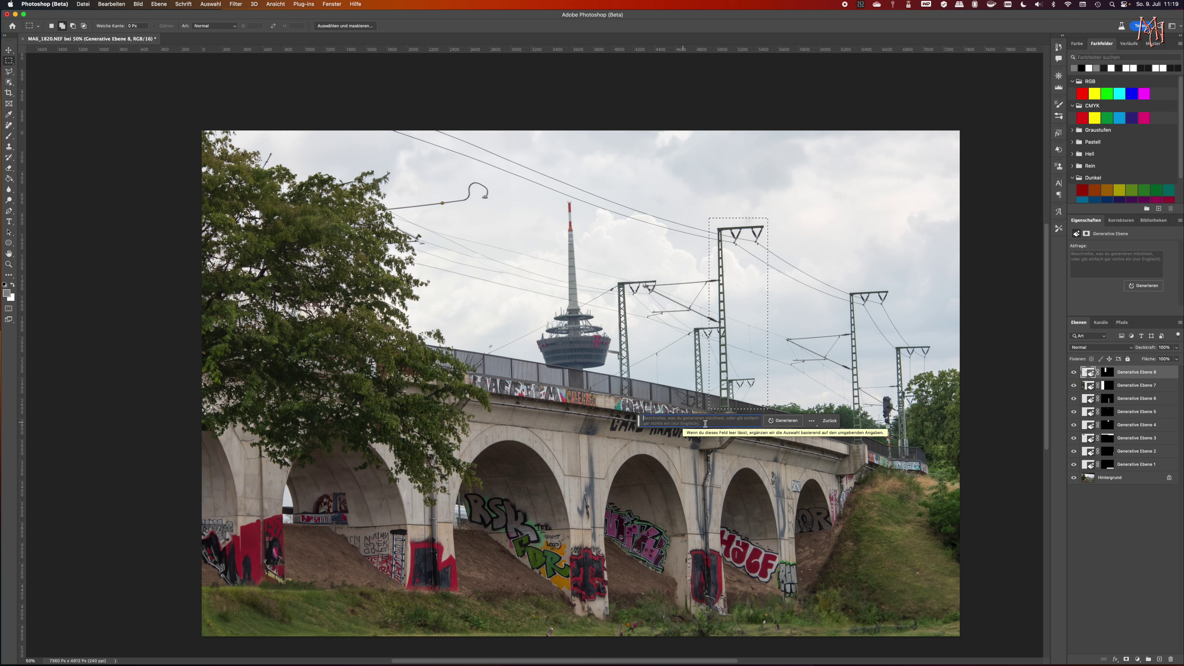
{"action": "left_click", "coordinate": [783, 421]}
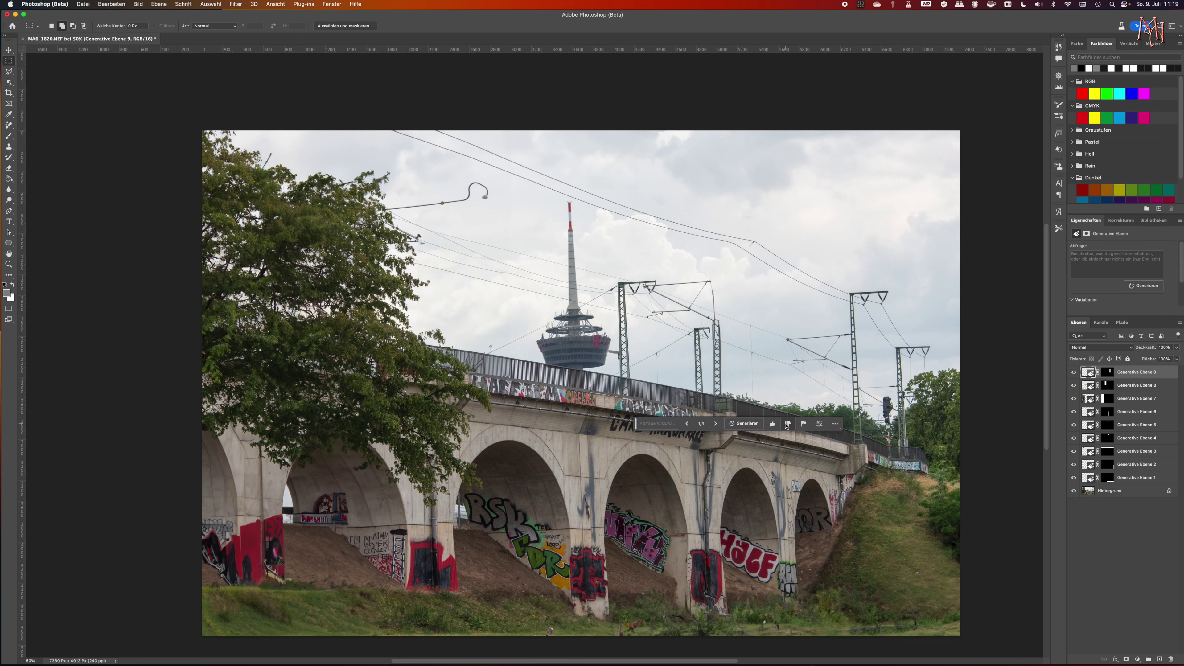
{"action": "left_click_drag", "start_coordinate": [612, 268], "coordinate": [622, 393]}
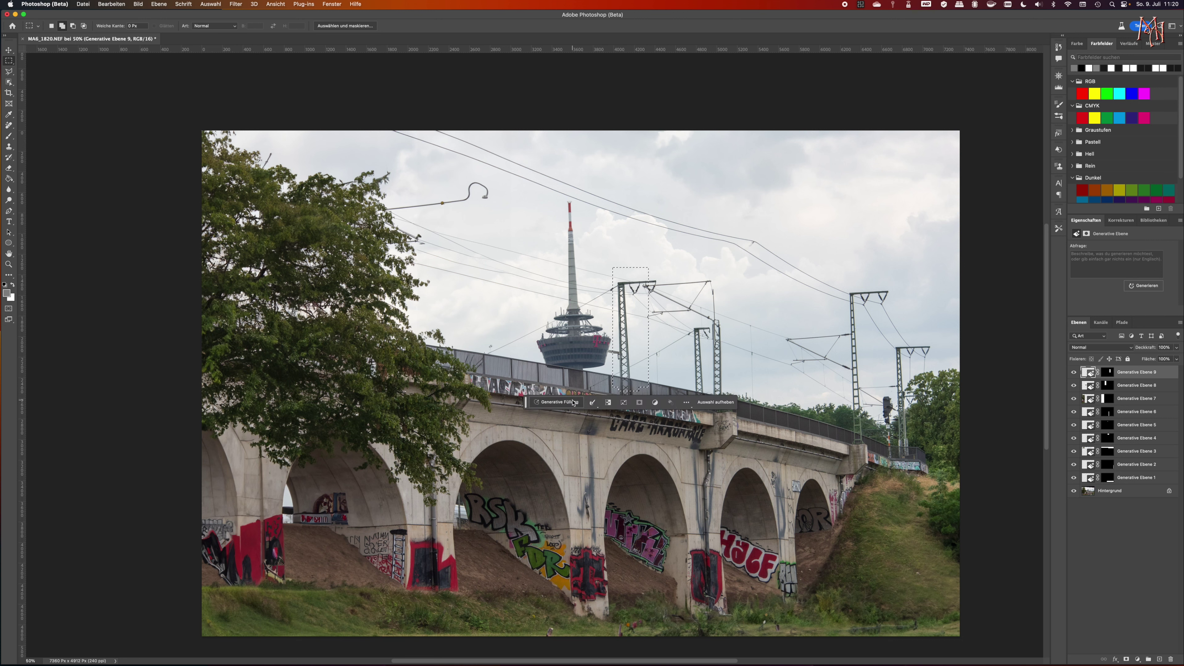
{"action": "left_click", "coordinate": [675, 402]}
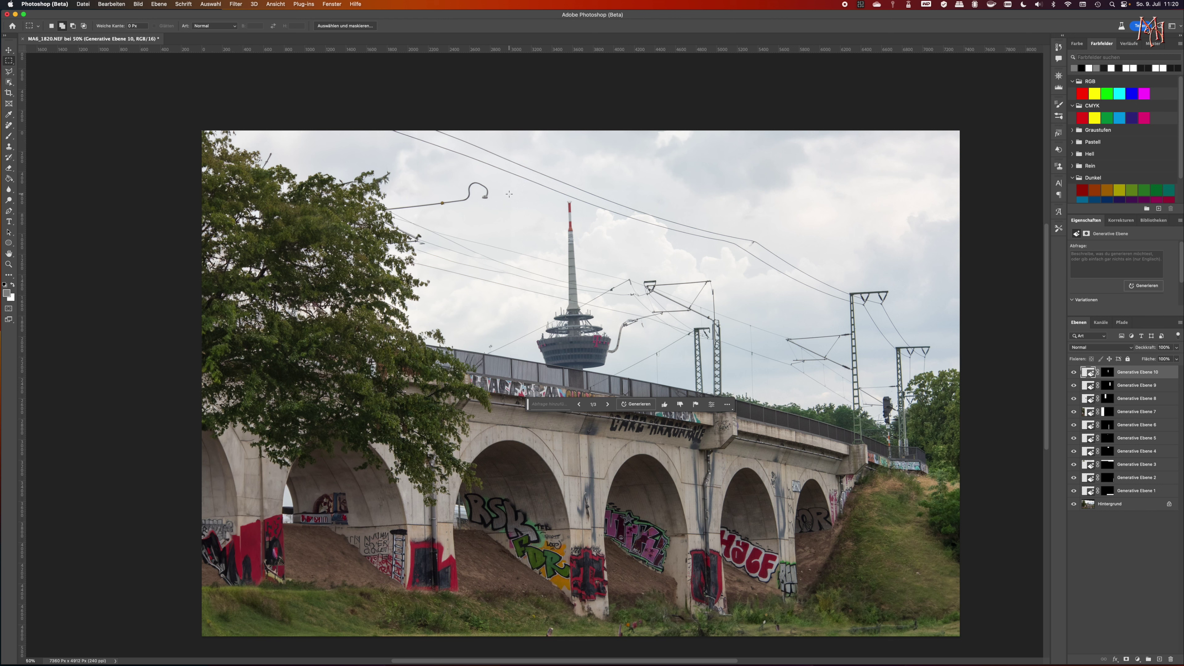
With the Remove tool at a 274 px brush size, paint out the long overhead cables across the sky and the leftover wires beside the tree
{"action": "left_click", "coordinate": [10, 127]}
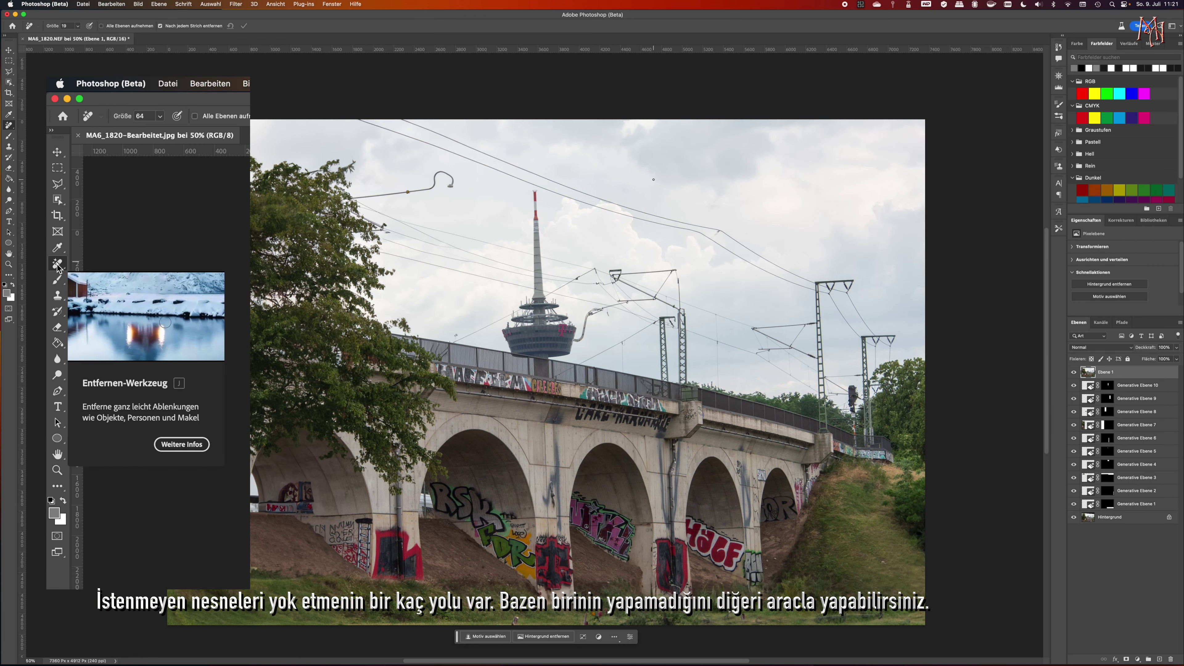
{"action": "left_click_drag", "start_coordinate": [659, 182], "coordinate": [692, 182]}
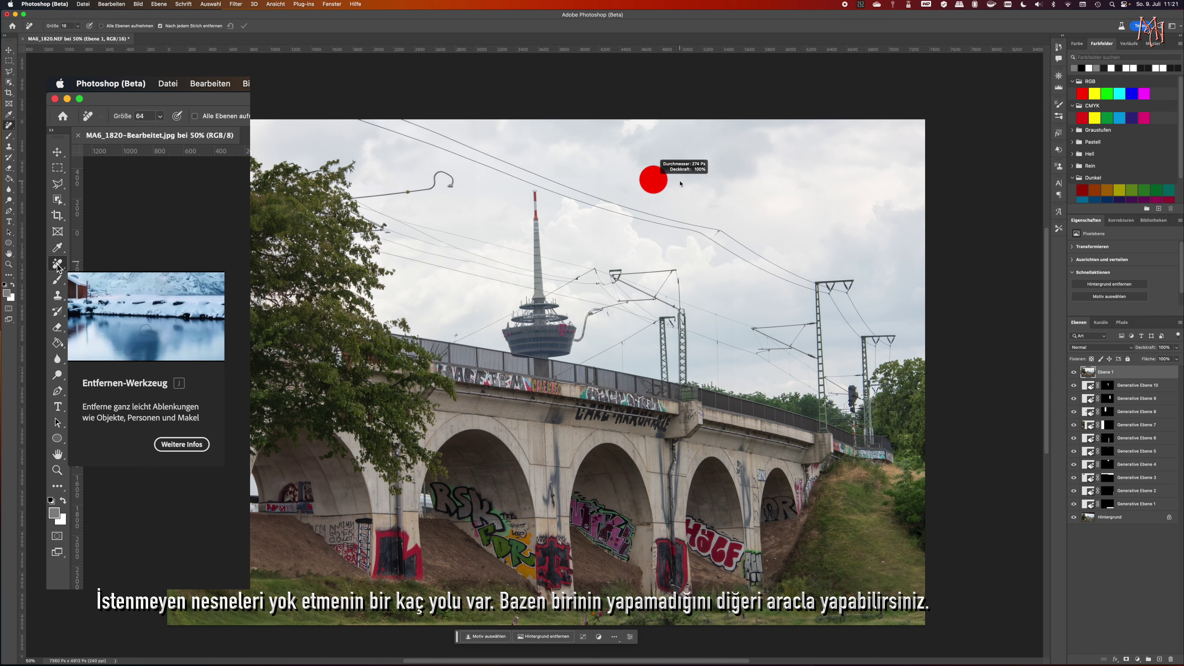
{"action": "mouse_move", "coordinate": [368, 126]}
{"action": "left_mouse_down"}
{"action": "mouse_move", "coordinate": [699, 225]}
{"action": "mouse_move", "coordinate": [805, 287]}
{"action": "left_mouse_up"}
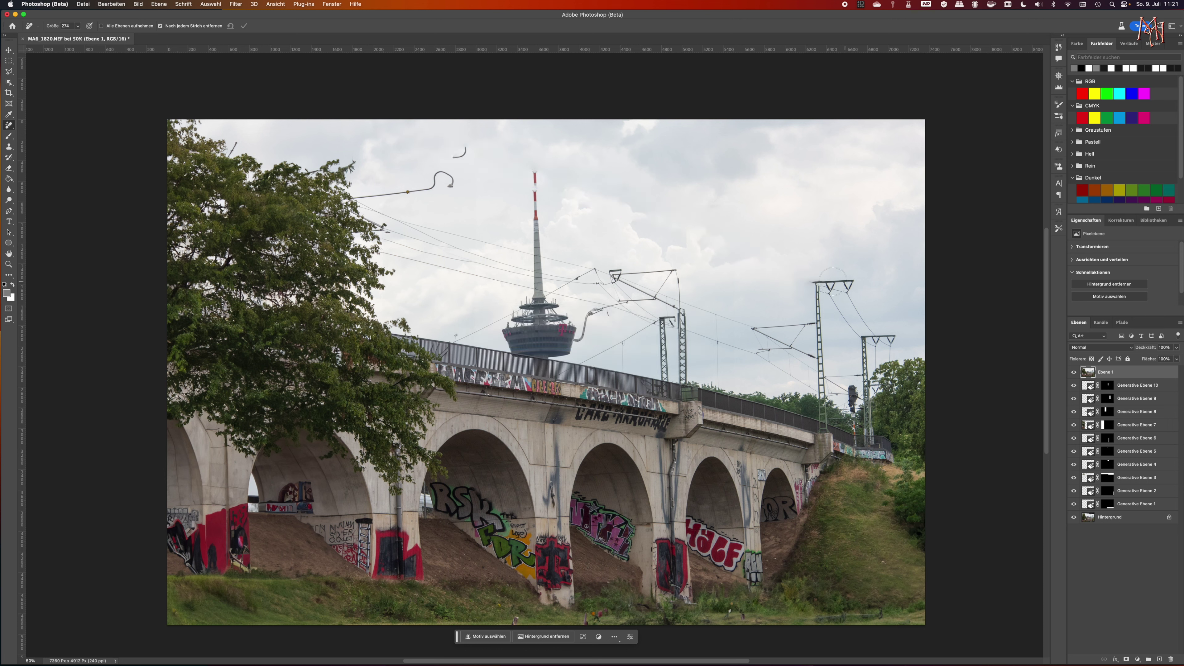
{"action": "mouse_move", "coordinate": [470, 155]}
{"action": "left_mouse_down"}
{"action": "mouse_move", "coordinate": [442, 156]}
{"action": "mouse_move", "coordinate": [444, 178]}
{"action": "mouse_move", "coordinate": [423, 188]}
{"action": "mouse_move", "coordinate": [355, 198]}
{"action": "left_mouse_up"}
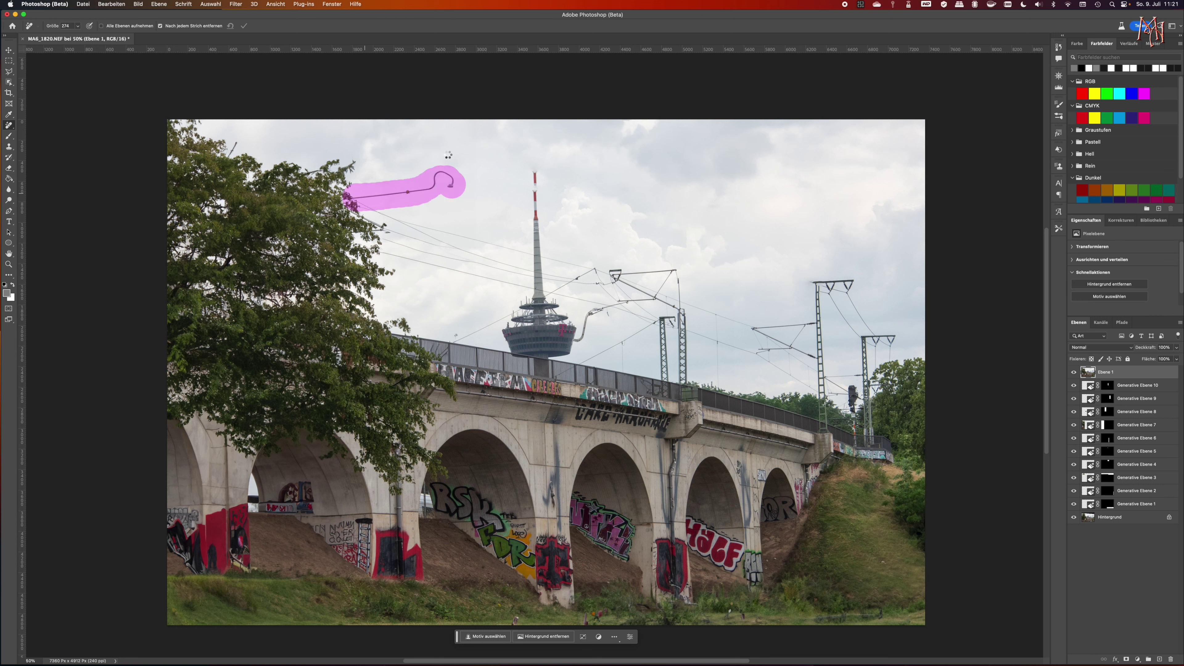
{"action": "mouse_move", "coordinate": [362, 205]}
{"action": "left_mouse_down"}
{"action": "mouse_move", "coordinate": [412, 227]}
{"action": "mouse_move", "coordinate": [371, 228]}
{"action": "mouse_move", "coordinate": [367, 245]}
{"action": "mouse_move", "coordinate": [471, 263]}
{"action": "mouse_move", "coordinate": [403, 230]}
{"action": "mouse_move", "coordinate": [516, 257]}
{"action": "mouse_move", "coordinate": [512, 278]}
{"action": "mouse_move", "coordinate": [441, 266]}
{"action": "left_mouse_up"}
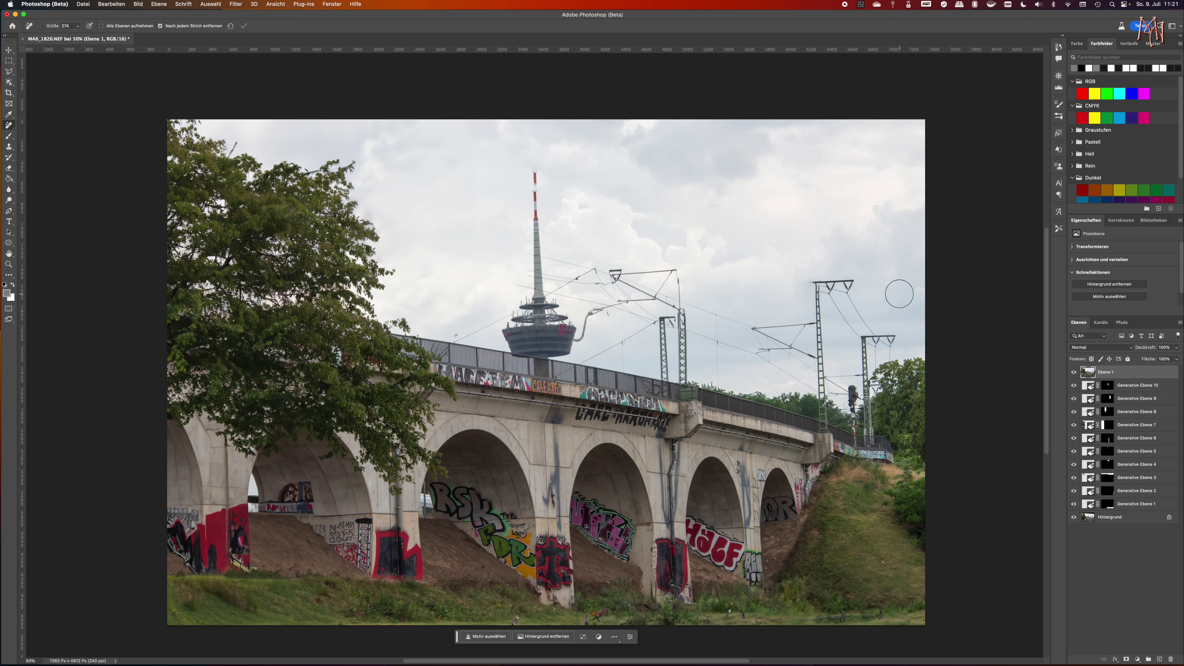
Paint out the remaining overhead-line masts, signal and cables between the tower and the embankment with the Remove tool, plus wire remnants beyond the tower
{"action": "mouse_move", "coordinate": [853, 285]}
{"action": "left_mouse_down"}
{"action": "mouse_move", "coordinate": [811, 286]}
{"action": "mouse_move", "coordinate": [821, 314]}
{"action": "mouse_move", "coordinate": [769, 324]}
{"action": "mouse_move", "coordinate": [829, 354]}
{"action": "mouse_move", "coordinate": [740, 345]}
{"action": "mouse_move", "coordinate": [746, 336]}
{"action": "mouse_move", "coordinate": [674, 277]}
{"action": "mouse_move", "coordinate": [626, 275]}
{"action": "mouse_move", "coordinate": [645, 274]}
{"action": "mouse_move", "coordinate": [590, 339]}
{"action": "mouse_move", "coordinate": [689, 304]}
{"action": "mouse_move", "coordinate": [577, 298]}
{"action": "mouse_move", "coordinate": [629, 312]}
{"action": "mouse_move", "coordinate": [674, 281]}
{"action": "mouse_move", "coordinate": [573, 281]}
{"action": "left_mouse_up"}
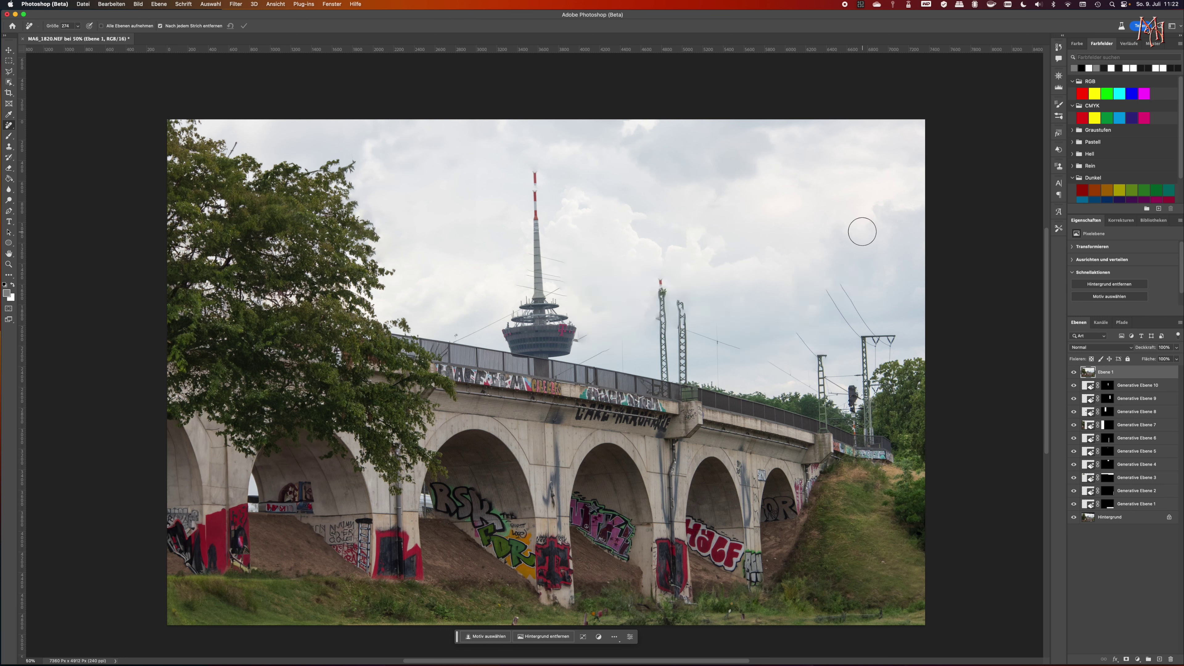
{"action": "mouse_move", "coordinate": [659, 285]}
{"action": "left_mouse_down"}
{"action": "mouse_move", "coordinate": [667, 367]}
{"action": "mouse_move", "coordinate": [684, 370]}
{"action": "mouse_move", "coordinate": [677, 298]}
{"action": "mouse_move", "coordinate": [685, 333]}
{"action": "mouse_move", "coordinate": [681, 287]}
{"action": "left_mouse_up"}
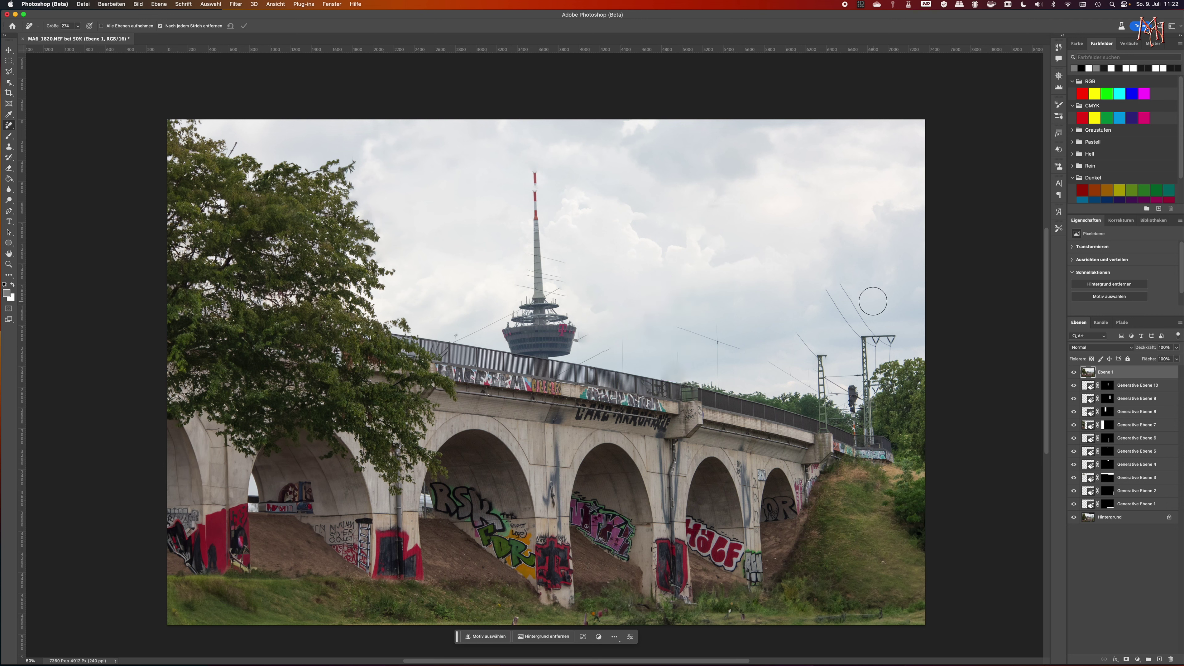
{"action": "mouse_move", "coordinate": [682, 330]}
{"action": "left_mouse_down"}
{"action": "mouse_move", "coordinate": [750, 349]}
{"action": "mouse_move", "coordinate": [724, 361]}
{"action": "mouse_move", "coordinate": [721, 379]}
{"action": "left_mouse_up"}
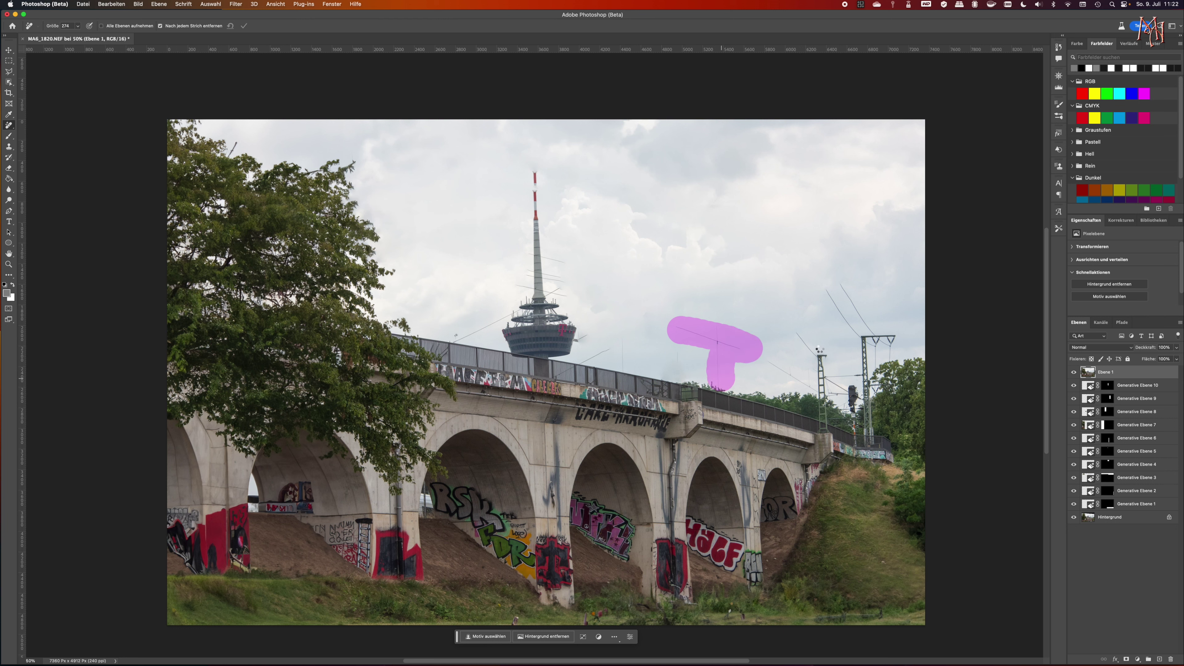
{"action": "mouse_move", "coordinate": [773, 363]}
{"action": "left_mouse_down"}
{"action": "mouse_move", "coordinate": [820, 385]}
{"action": "mouse_move", "coordinate": [823, 365]}
{"action": "mouse_move", "coordinate": [799, 338]}
{"action": "mouse_move", "coordinate": [822, 403]}
{"action": "left_mouse_up"}
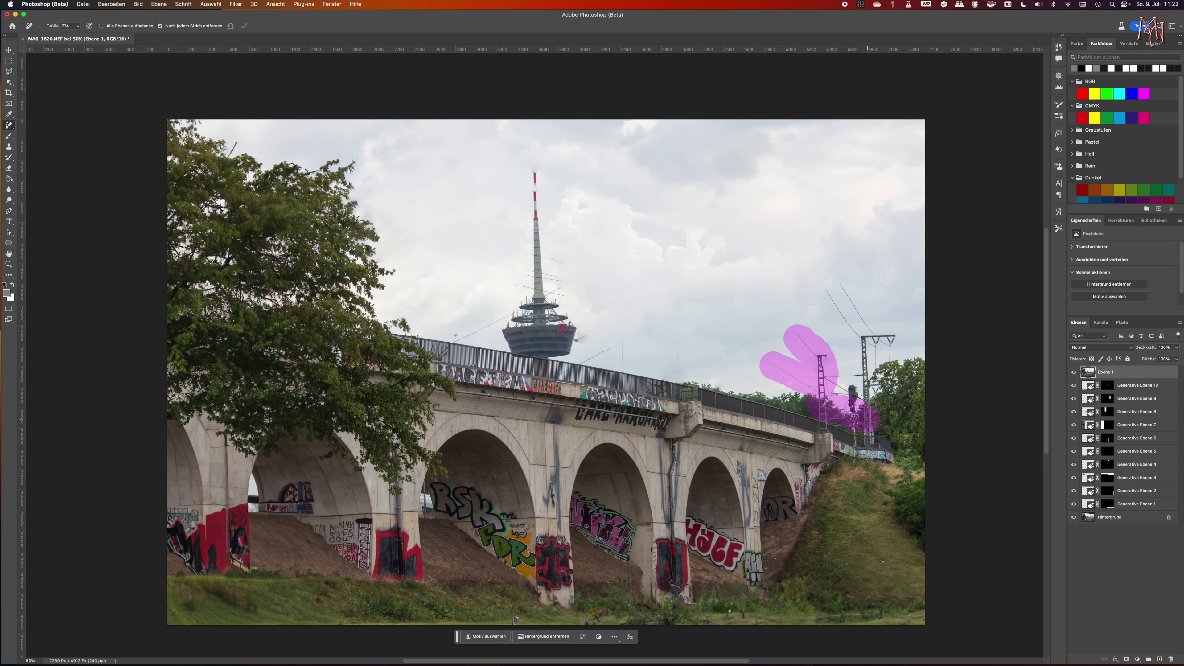
{"action": "mouse_move", "coordinate": [870, 419]}
{"action": "left_mouse_down"}
{"action": "mouse_move", "coordinate": [869, 336]}
{"action": "mouse_move", "coordinate": [832, 290]}
{"action": "mouse_move", "coordinate": [895, 337]}
{"action": "mouse_move", "coordinate": [870, 346]}
{"action": "mouse_move", "coordinate": [931, 344]}
{"action": "mouse_move", "coordinate": [876, 342]}
{"action": "mouse_move", "coordinate": [843, 411]}
{"action": "mouse_move", "coordinate": [856, 386]}
{"action": "mouse_move", "coordinate": [833, 380]}
{"action": "left_mouse_up"}
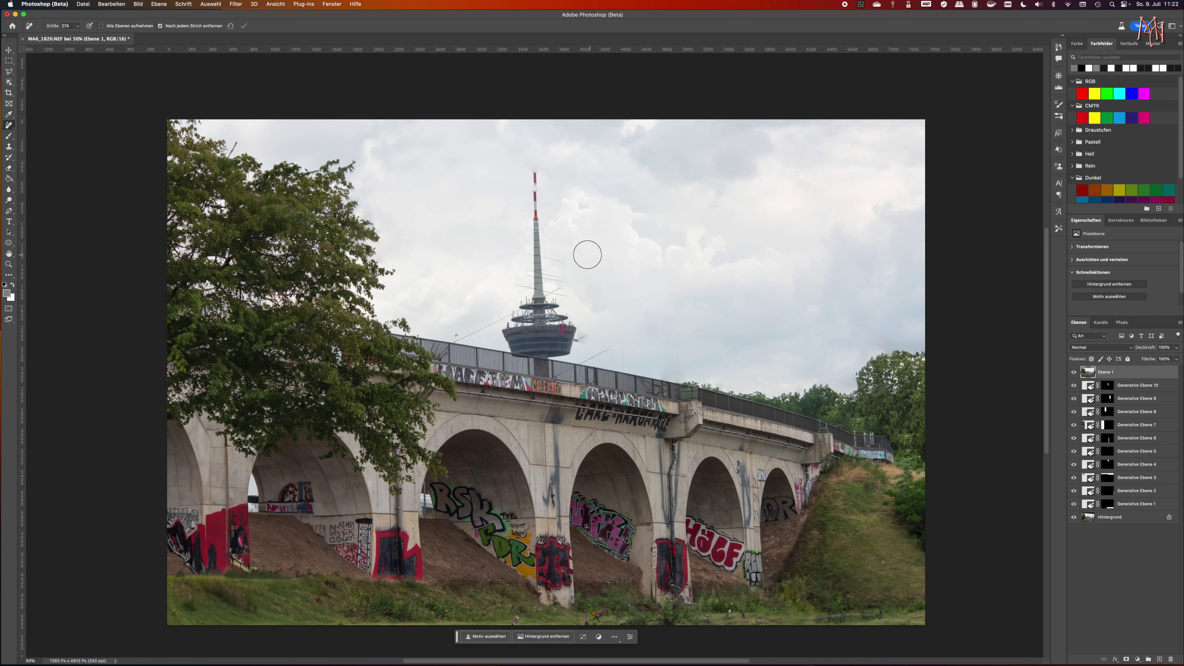
{"action": "left_click_drag", "start_coordinate": [467, 328], "coordinate": [440, 325]}
With the Remove tool at a 55 px brush size, erase the thin vertical line, the diagonal wire above the railing and the stub beside the tower pod
{"action": "left_click", "coordinate": [1059, 75]}
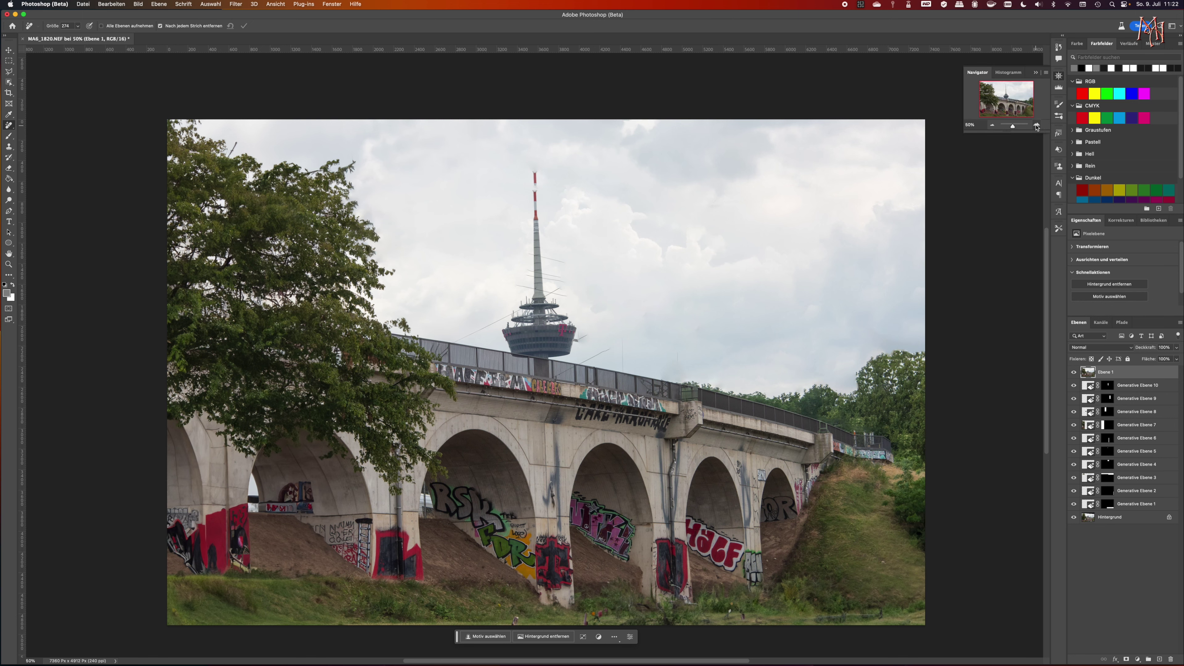
{"action": "left_click", "coordinate": [1036, 125]}
{"action": "left_click", "coordinate": [1036, 124]}
{"action": "left_click", "coordinate": [1036, 125]}
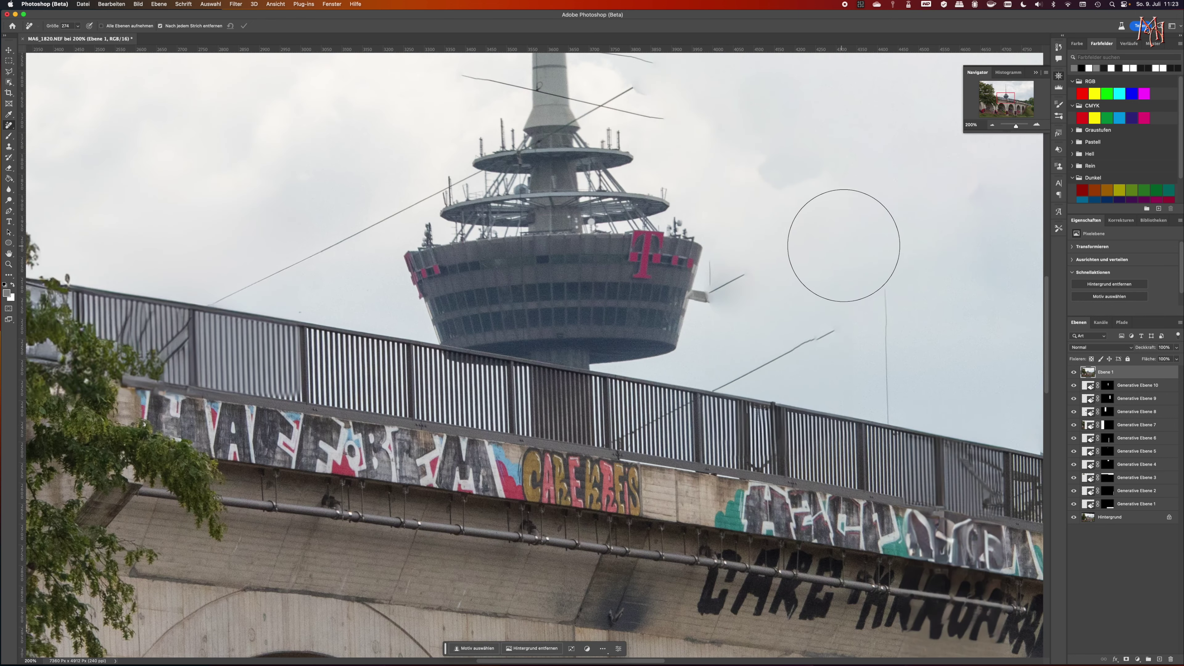
{"action": "mouse_move", "coordinate": [856, 249]}
{"action": "left_mouse_down"}
{"action": "mouse_move", "coordinate": [798, 272]}
{"action": "mouse_move", "coordinate": [767, 262]}
{"action": "left_mouse_up"}
{"action": "left_click_drag", "start_coordinate": [885, 296], "coordinate": [888, 415]}
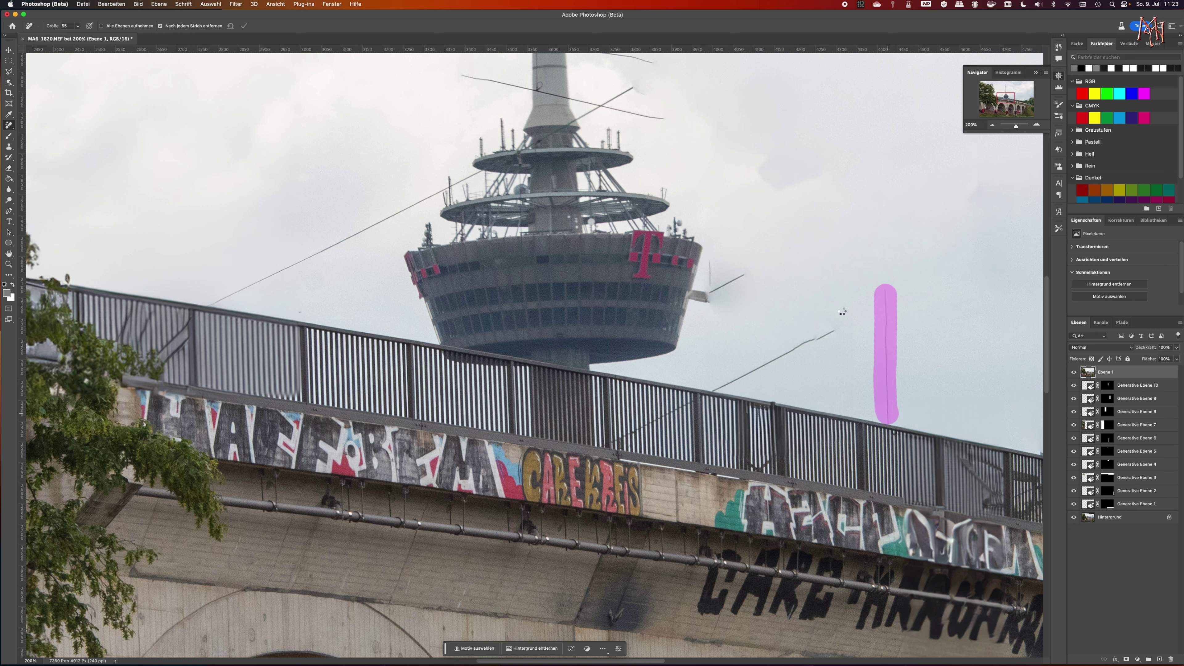
{"action": "mouse_move", "coordinate": [836, 329]}
{"action": "left_mouse_down"}
{"action": "mouse_move", "coordinate": [770, 344]}
{"action": "mouse_move", "coordinate": [754, 358]}
{"action": "mouse_move", "coordinate": [786, 352]}
{"action": "mouse_move", "coordinate": [717, 382]}
{"action": "left_mouse_up"}
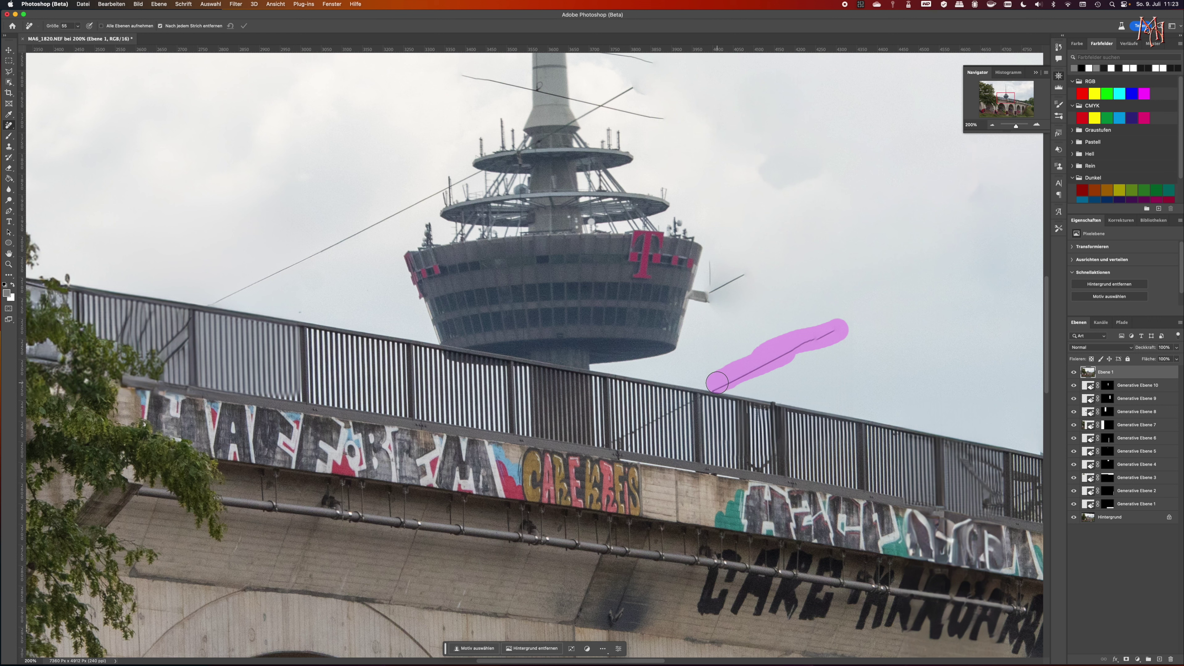
{"action": "mouse_move", "coordinate": [740, 276]}
{"action": "left_mouse_down"}
{"action": "mouse_move", "coordinate": [718, 285]}
{"action": "mouse_move", "coordinate": [714, 266]}
{"action": "mouse_move", "coordinate": [702, 302]}
{"action": "mouse_move", "coordinate": [718, 279]}
{"action": "mouse_move", "coordinate": [742, 276]}
{"action": "left_mouse_up"}
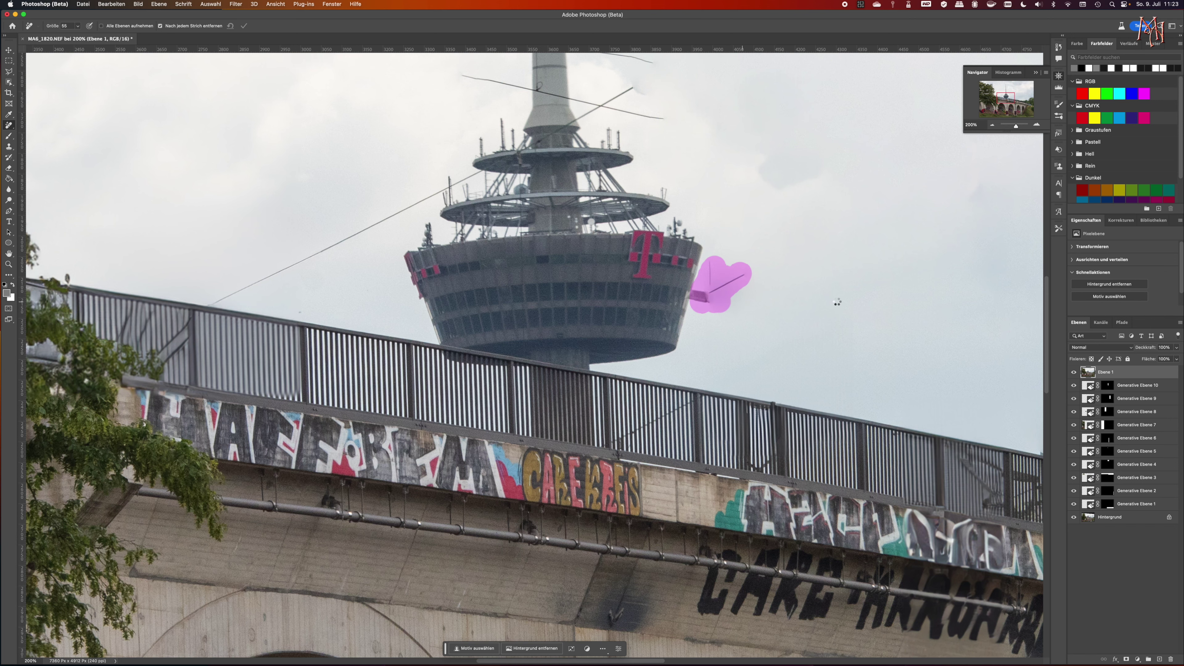
Remove the long diagonal wire running from the bridge railing up to the tower's platforms
{"action": "scroll", "coordinate": [806, 257], "scroll_direction": "up", "scroll_amount": 3}
{"action": "scroll", "coordinate": [807, 257], "scroll_direction": "left", "scroll_amount": 4}
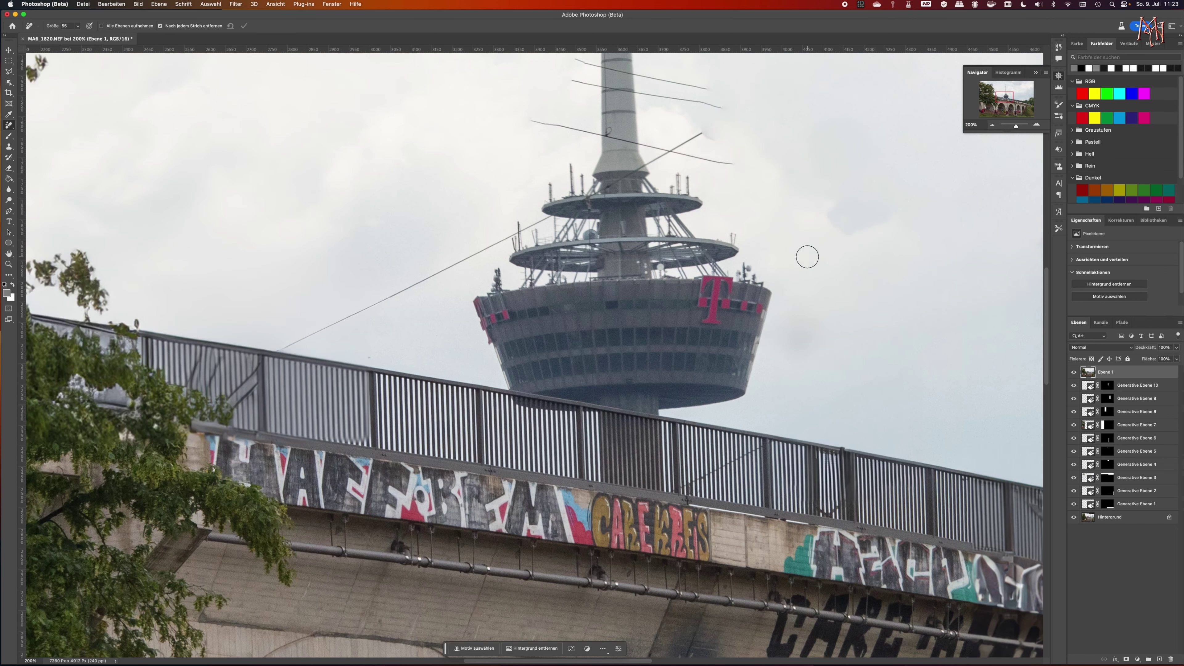
{"action": "left_click_drag", "start_coordinate": [449, 266], "coordinate": [284, 344]}
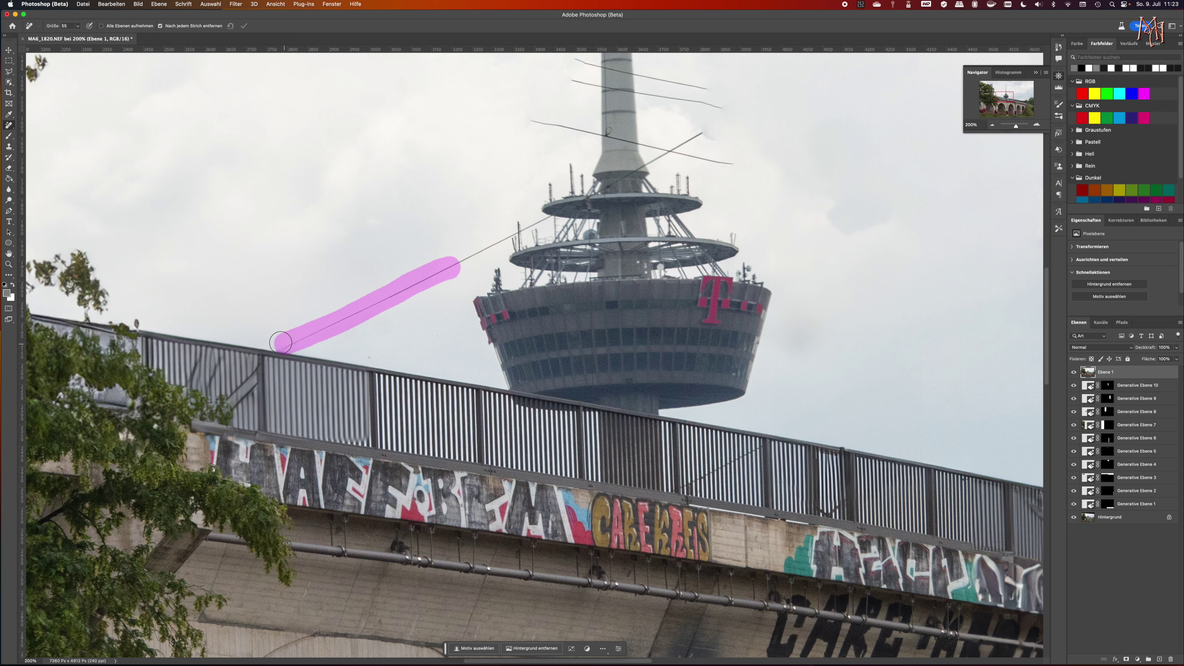
{"action": "mouse_move", "coordinate": [501, 237]}
{"action": "left_mouse_down"}
{"action": "mouse_move", "coordinate": [403, 283]}
{"action": "mouse_move", "coordinate": [412, 270]}
{"action": "left_mouse_up"}
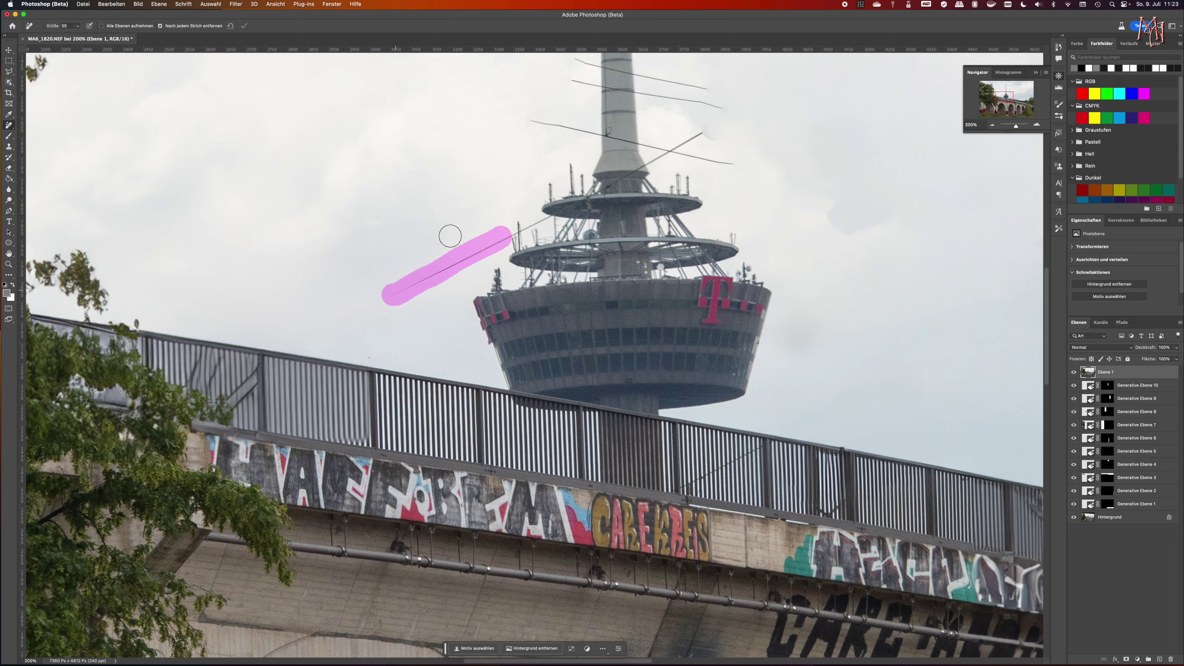
Remove the cable ends sticking out into the sky on the left side of the tower shaft
{"action": "scroll", "coordinate": [450, 236], "scroll_direction": "up", "scroll_amount": 5}
{"action": "scroll", "coordinate": [450, 236], "scroll_direction": "up", "scroll_amount": 1}
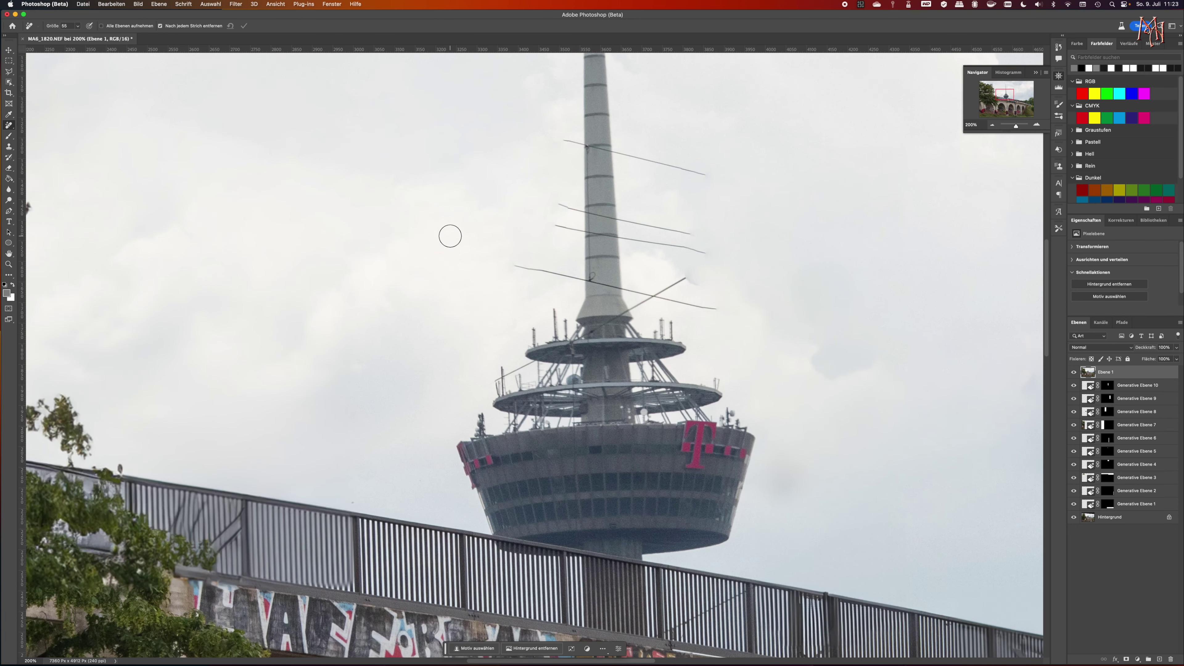
{"action": "left_click_drag", "start_coordinate": [574, 143], "coordinate": [540, 144]}
{"action": "mouse_move", "coordinate": [575, 211]}
{"action": "left_mouse_down"}
{"action": "mouse_move", "coordinate": [523, 204]}
{"action": "mouse_move", "coordinate": [538, 225]}
{"action": "mouse_move", "coordinate": [510, 237]}
{"action": "left_mouse_up"}
{"action": "left_click_drag", "start_coordinate": [573, 278], "coordinate": [513, 265]}
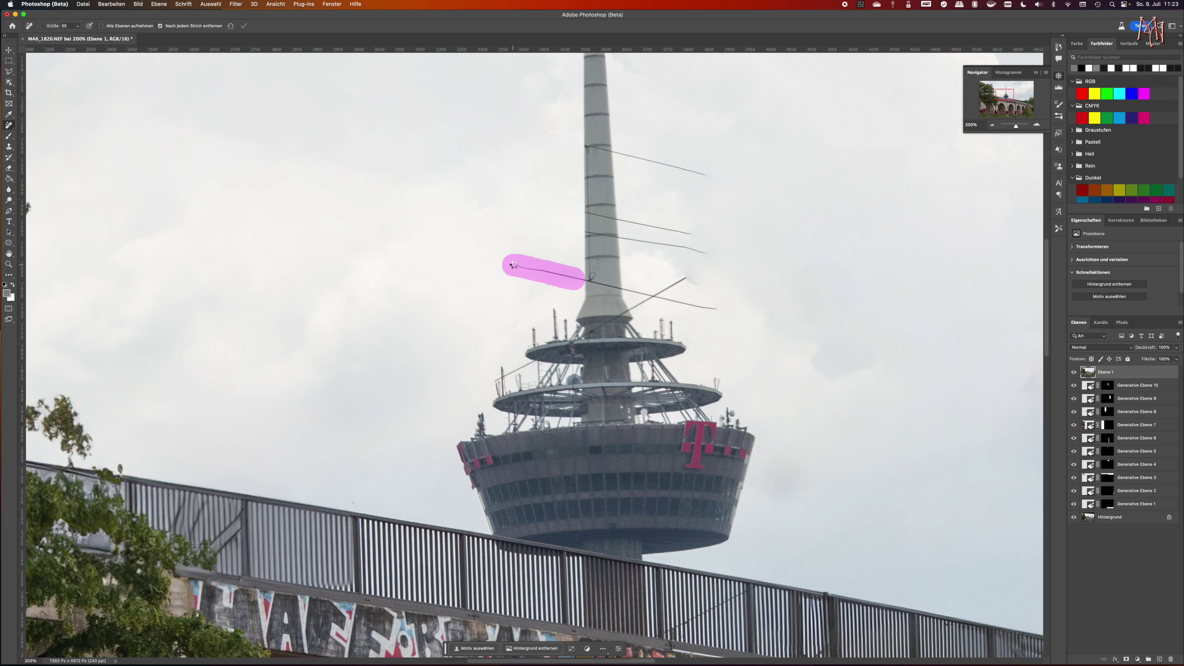
Remove the four cable ends and the diagonal rod sticking out into the sky on the right side of the tower shaft
{"action": "left_click_drag", "start_coordinate": [622, 152], "coordinate": [720, 176]}
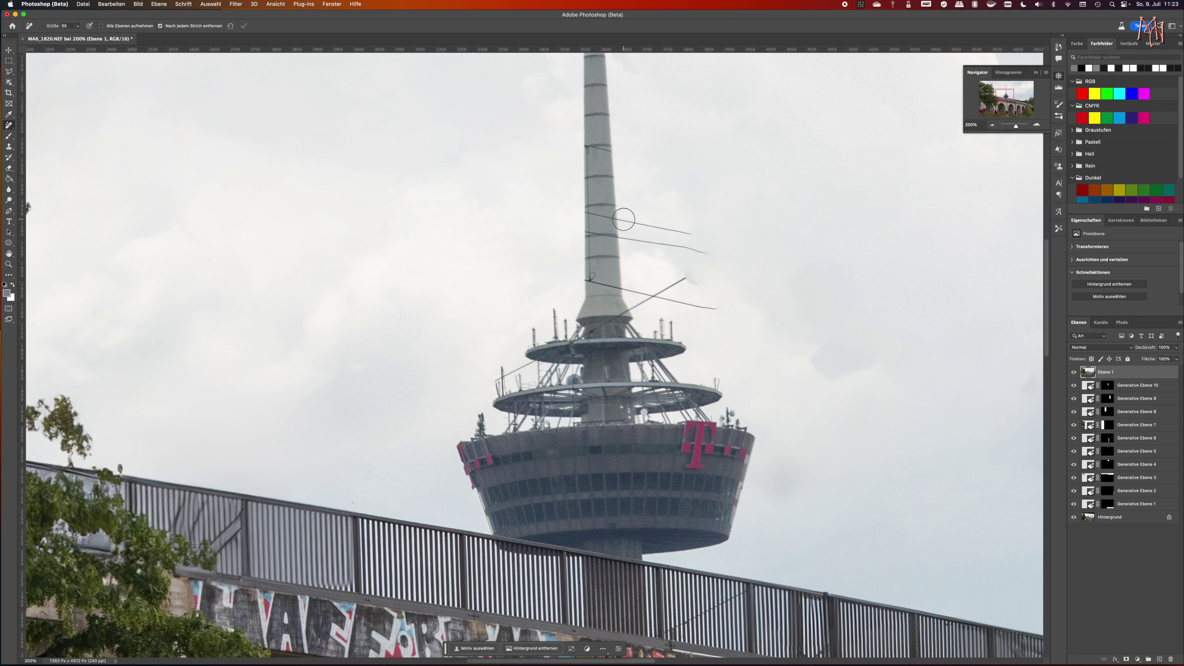
{"action": "left_click_drag", "start_coordinate": [627, 220], "coordinate": [715, 237]}
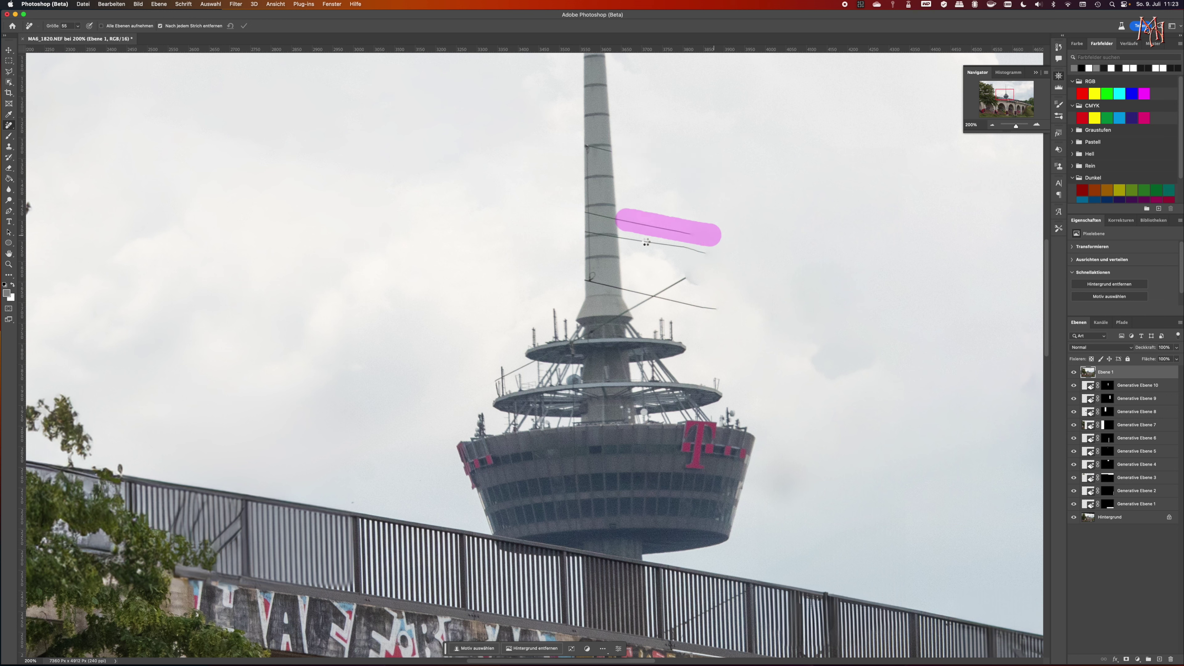
{"action": "left_click_drag", "start_coordinate": [629, 238], "coordinate": [730, 252]}
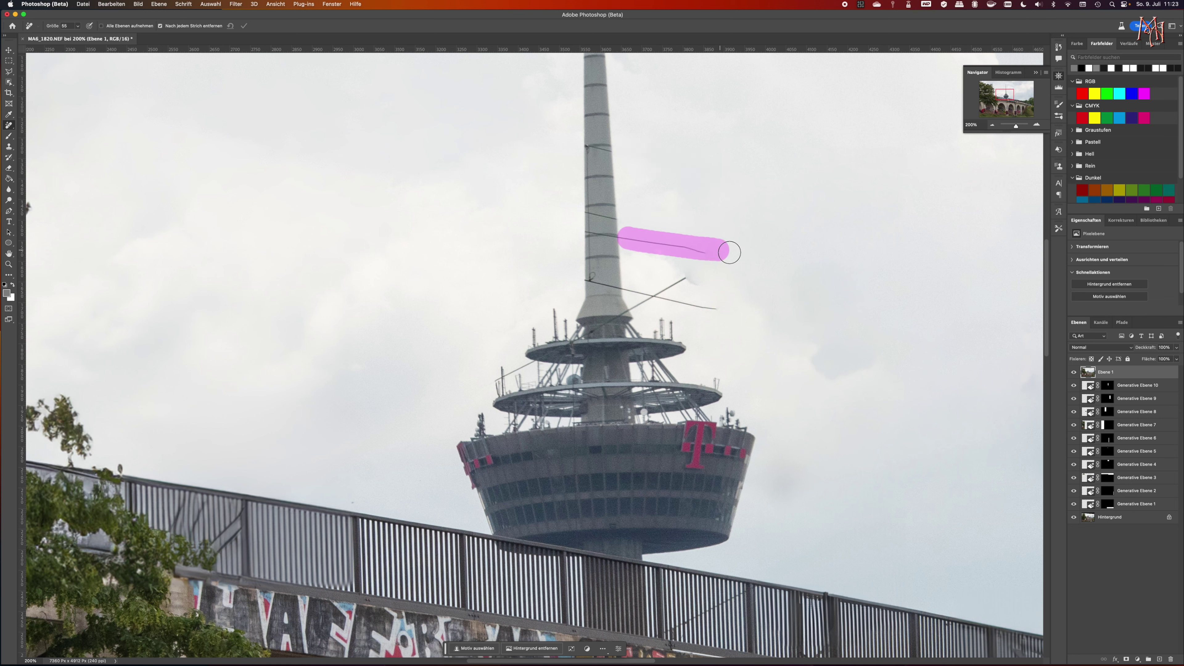
{"action": "left_click_drag", "start_coordinate": [633, 290], "coordinate": [734, 306]}
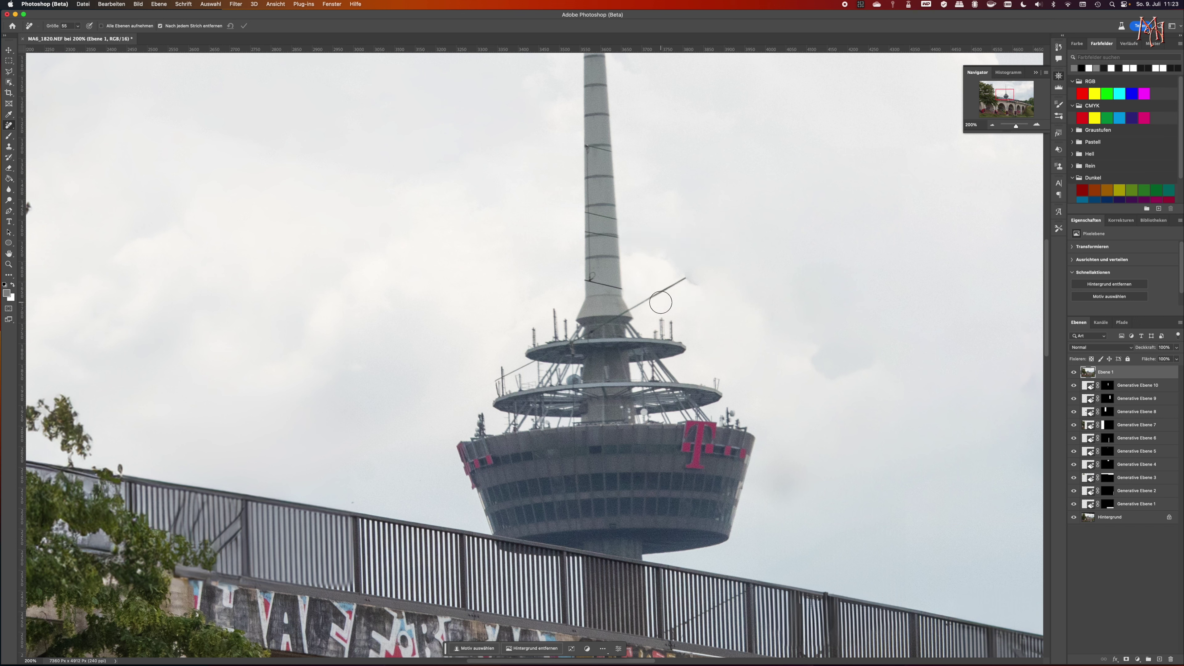
{"action": "left_click_drag", "start_coordinate": [638, 305], "coordinate": [709, 265]}
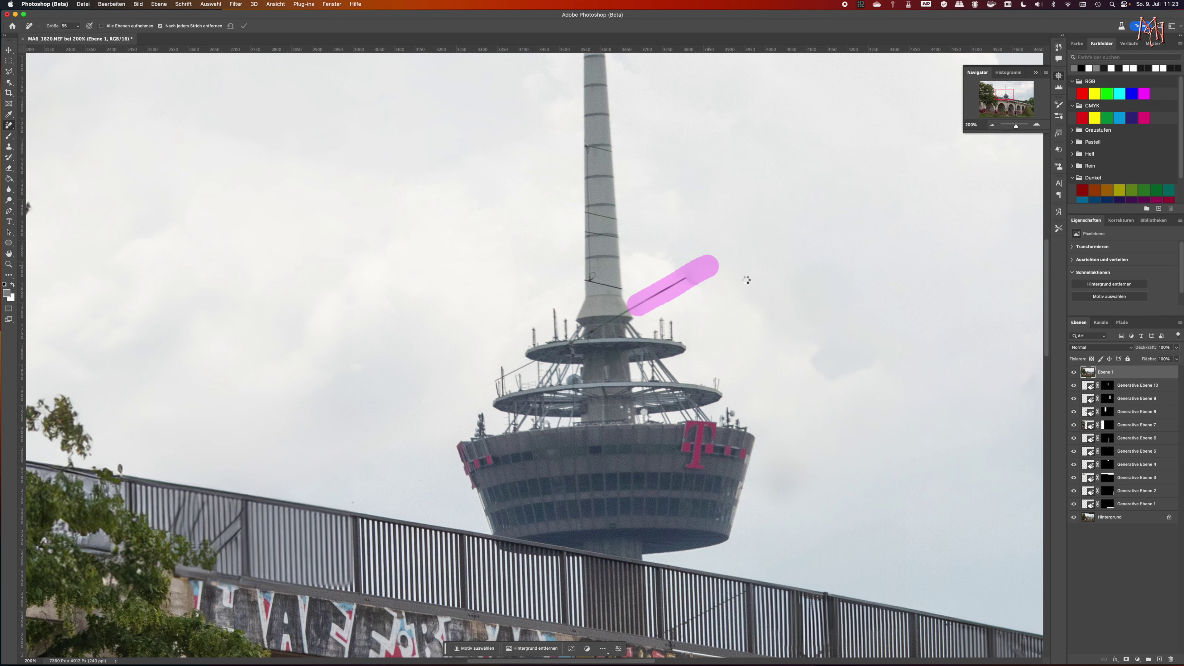
With the Remove tool at a 15 px brush size, erase the lowest slanted wire crossing the tower shaft
{"action": "left_click", "coordinate": [1035, 127]}
{"action": "left_click", "coordinate": [1036, 127]}
{"action": "left_click", "coordinate": [1036, 127]}
{"action": "scroll", "coordinate": [911, 187], "scroll_direction": "right", "scroll_amount": 5}
{"action": "scroll", "coordinate": [911, 187], "scroll_direction": "up", "scroll_amount": 3}
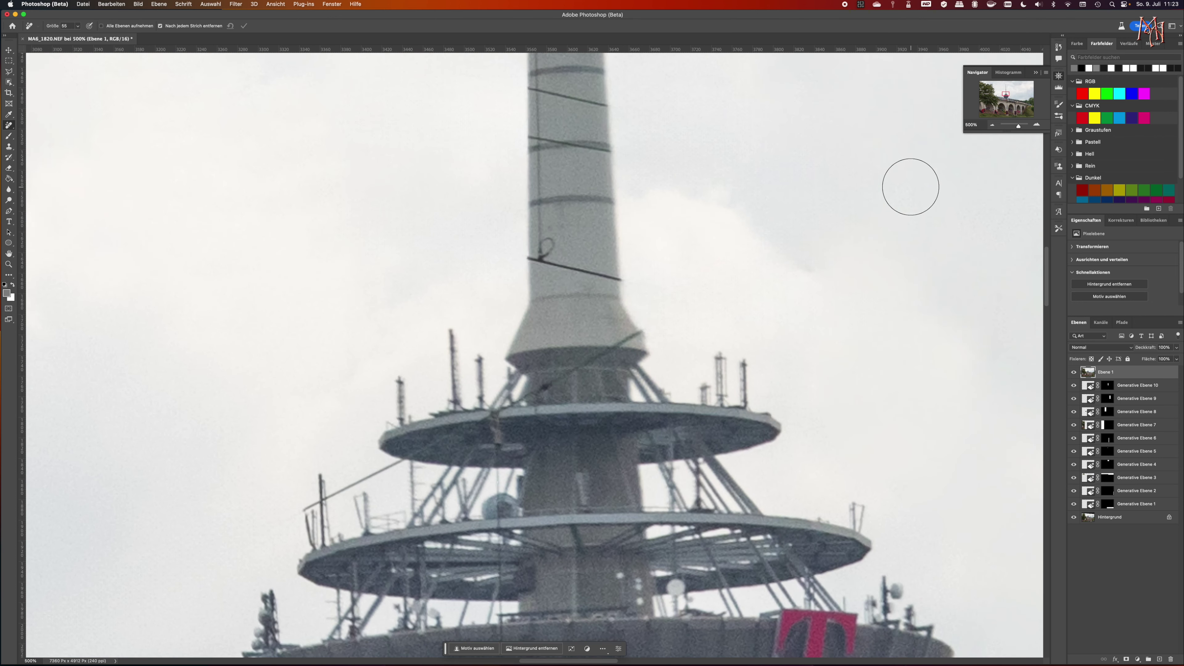
{"action": "left_click_drag", "start_coordinate": [620, 259], "coordinate": [555, 264]}
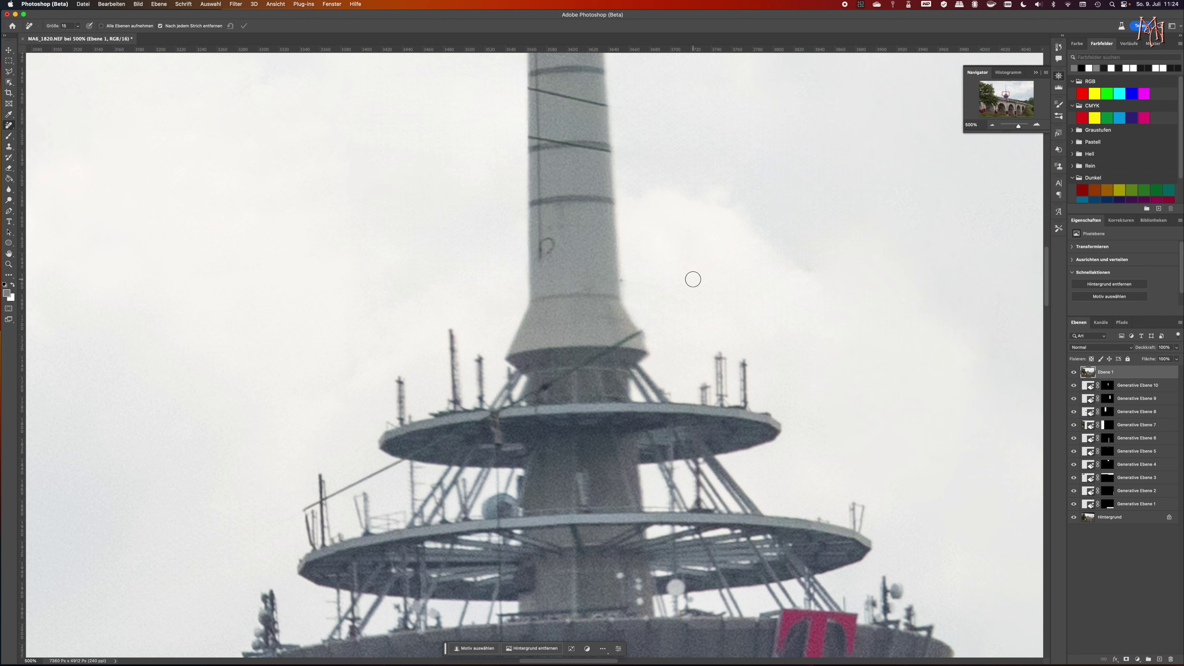
Remove the diagonal wire across the tower's flared collar and the wire between the two platforms beside the antennas
{"action": "scroll", "coordinate": [552, 300], "scroll_direction": "down", "scroll_amount": 3}
{"action": "scroll", "coordinate": [551, 301], "scroll_direction": "left", "scroll_amount": 3}
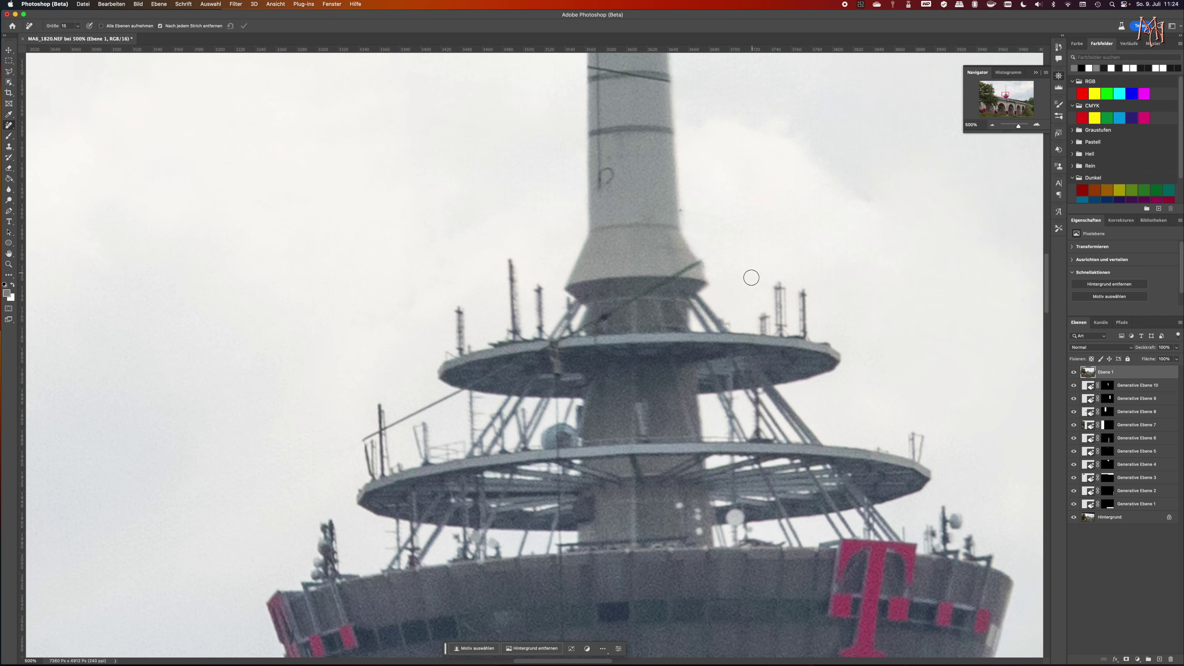
{"action": "left_click_drag", "start_coordinate": [695, 264], "coordinate": [646, 289]}
{"action": "left_click_drag", "start_coordinate": [601, 320], "coordinate": [573, 333]}
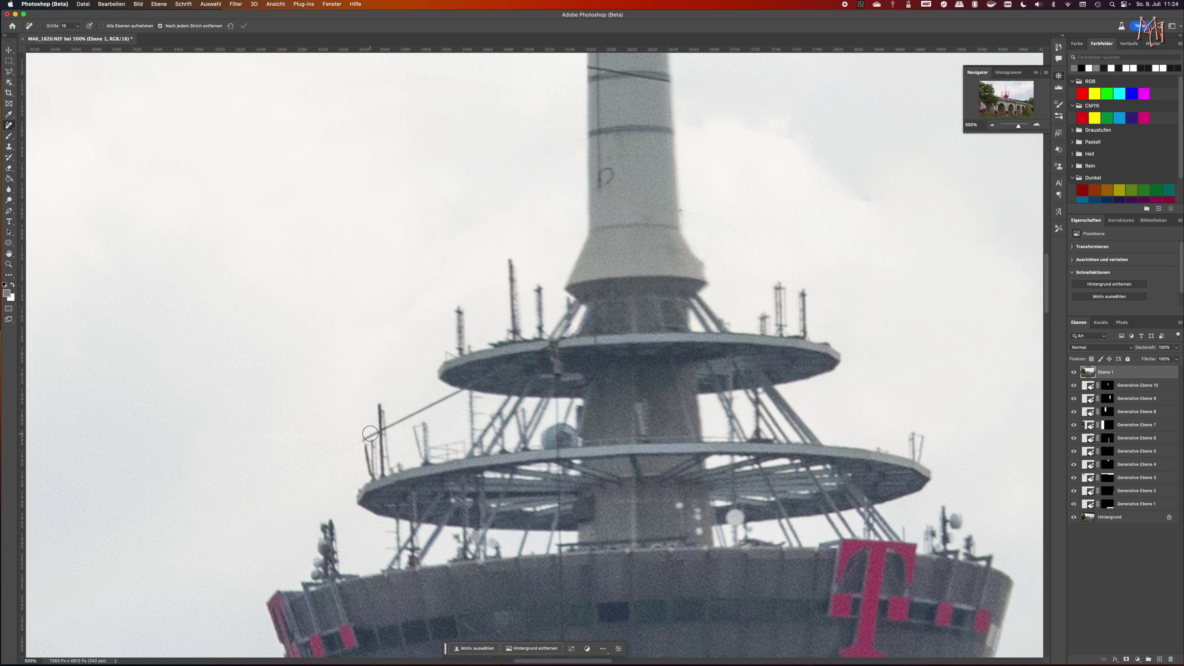
{"action": "left_click_drag", "start_coordinate": [370, 434], "coordinate": [352, 437]}
{"action": "left_click_drag", "start_coordinate": [391, 425], "coordinate": [454, 395]}
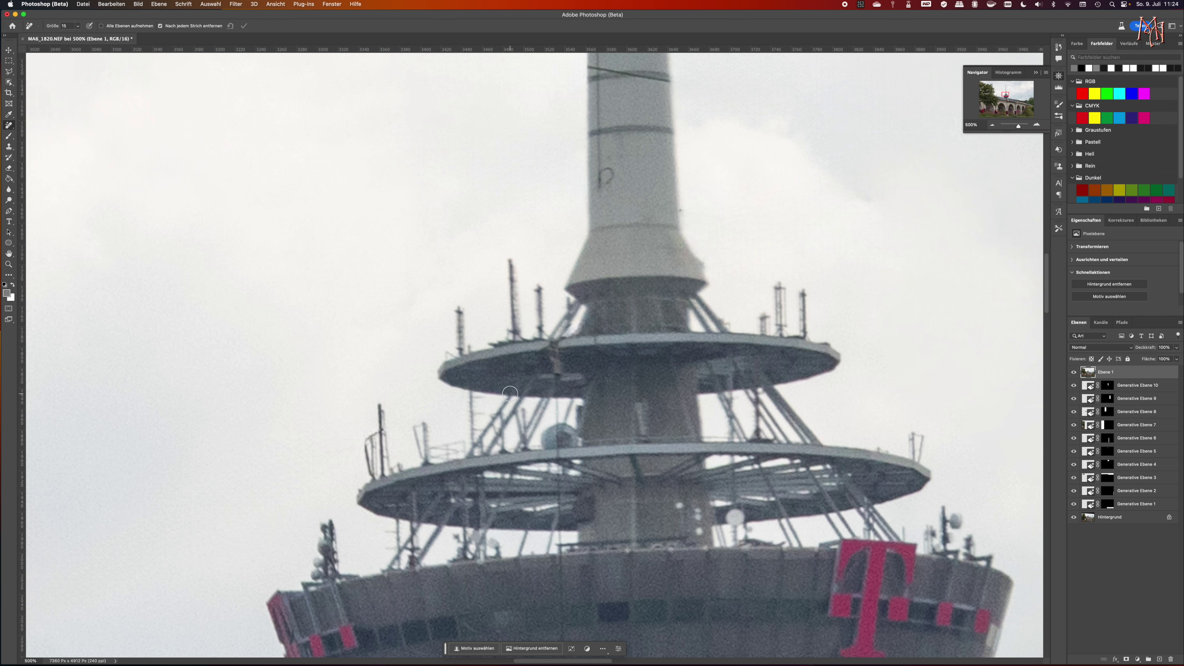
Remove the vertical cable and its small loop along the left side of the tower shaft
{"action": "scroll", "coordinate": [558, 392], "scroll_direction": "down", "scroll_amount": 3}
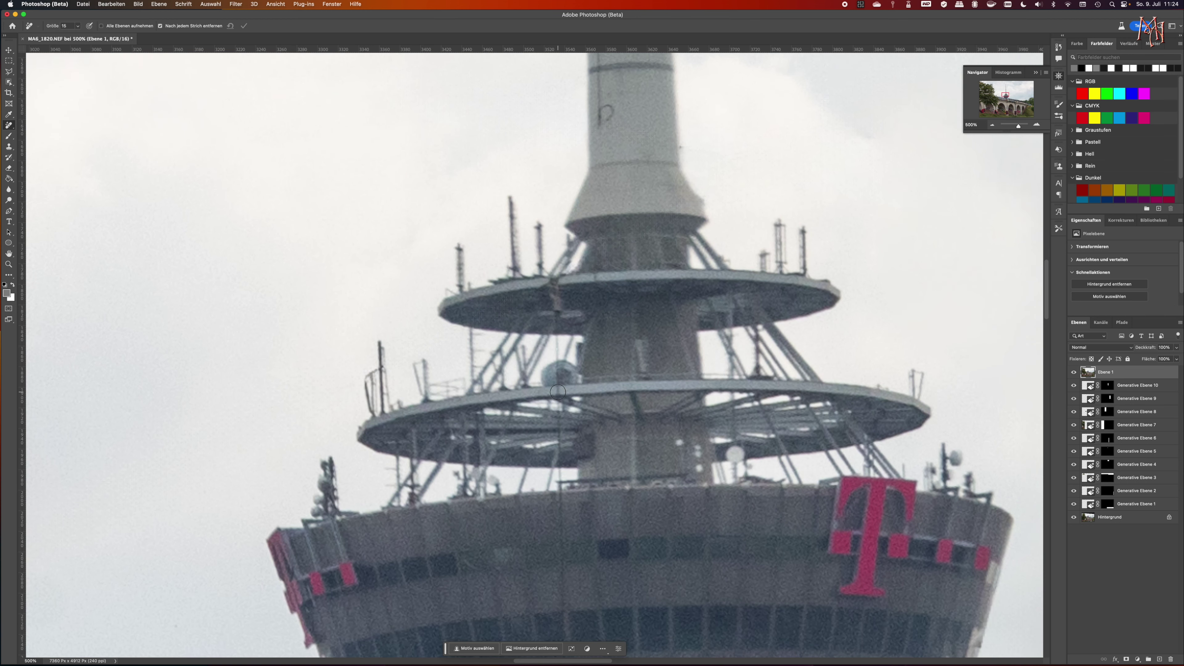
{"action": "scroll", "coordinate": [558, 392], "scroll_direction": "right", "scroll_amount": 3}
{"action": "scroll", "coordinate": [558, 392], "scroll_direction": "up", "scroll_amount": 10}
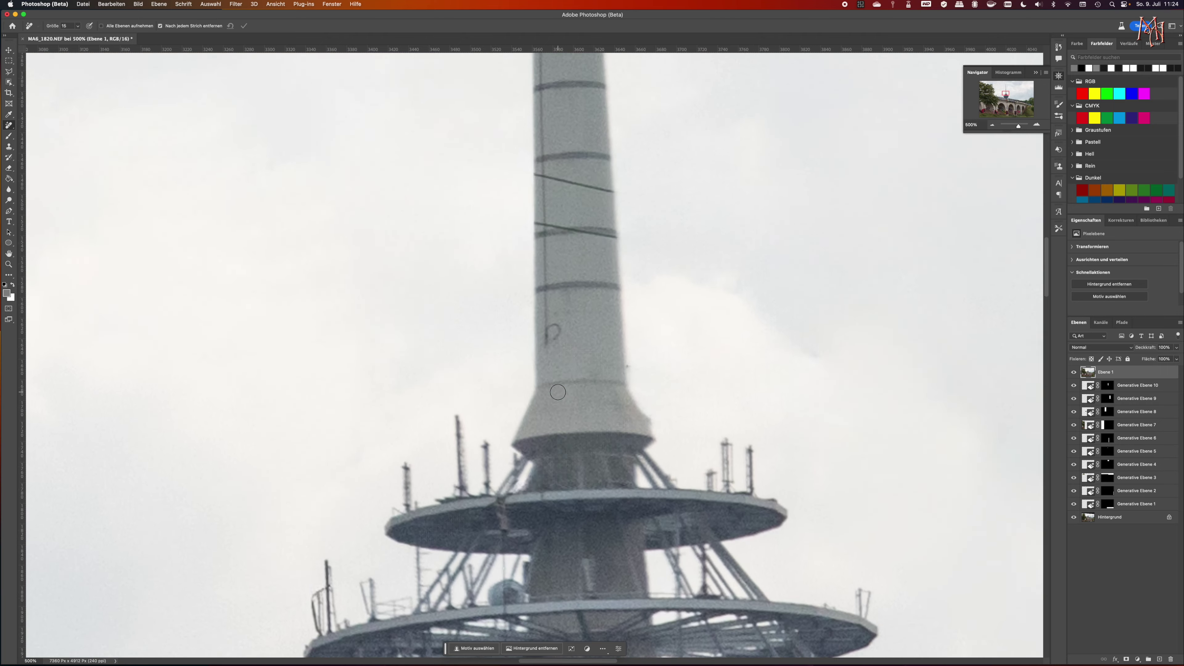
{"action": "scroll", "coordinate": [559, 392], "scroll_direction": "up", "scroll_amount": 1}
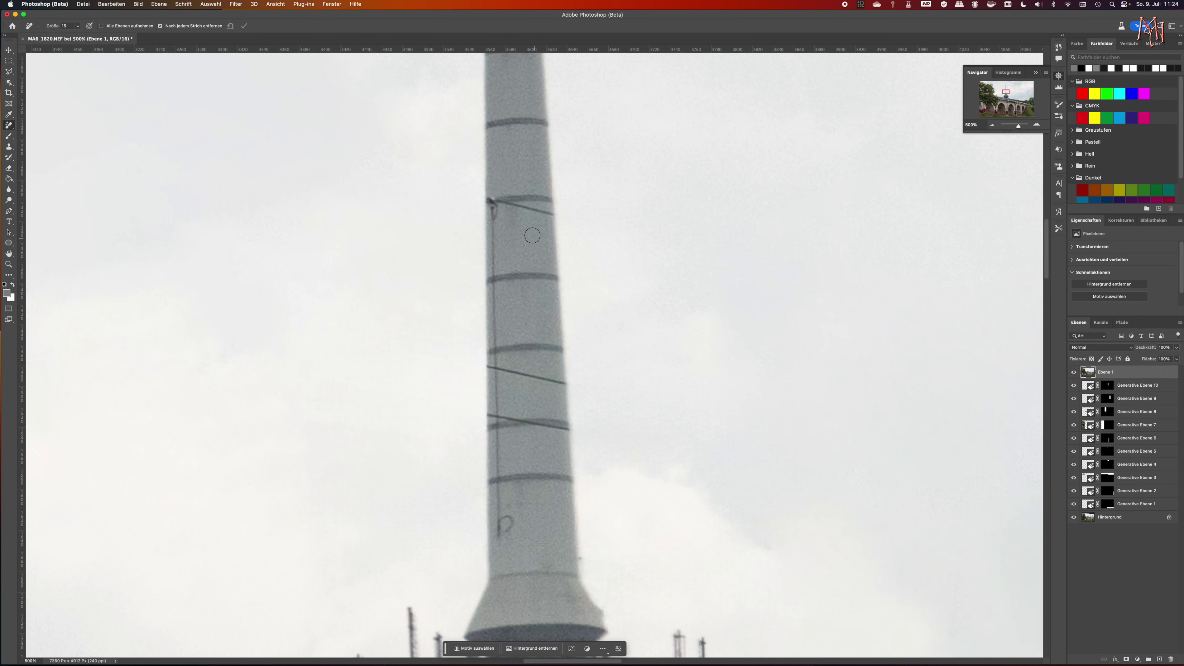
{"action": "left_click_drag", "start_coordinate": [493, 205], "coordinate": [506, 530]}
Remove the three remaining slanted wires crossing the tower shaft and check the shaft up to its red-and-white tip
{"action": "scroll", "coordinate": [506, 420], "scroll_direction": "down", "scroll_amount": 3}
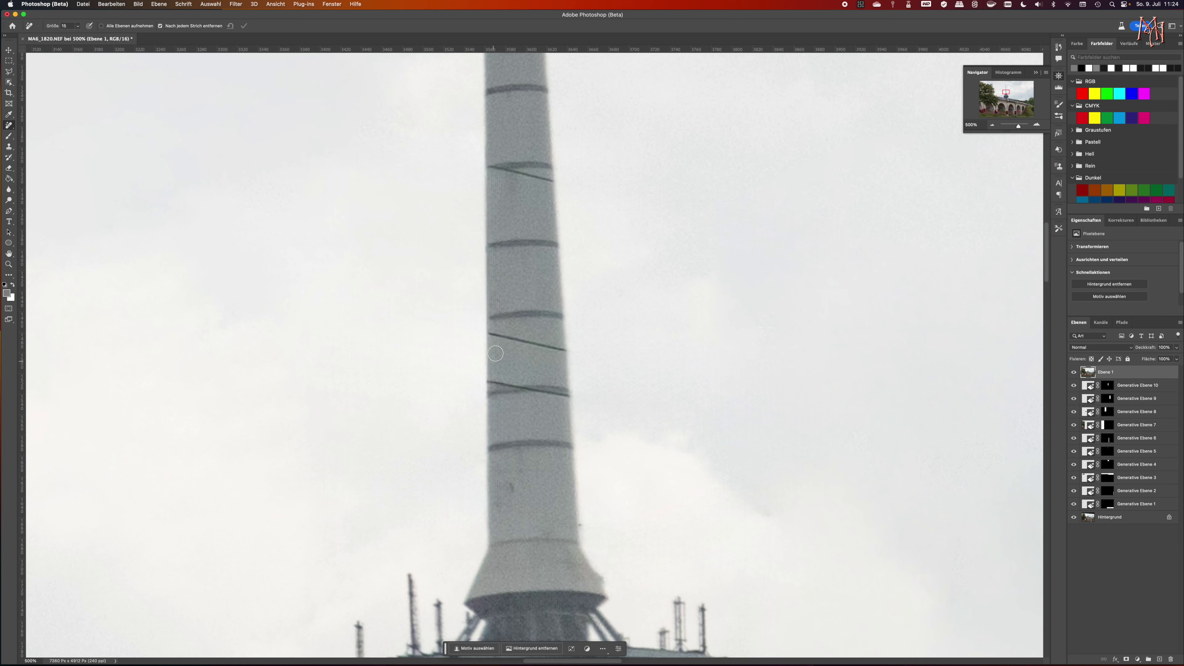
{"action": "scroll", "coordinate": [505, 329], "scroll_direction": "down", "scroll_amount": 1}
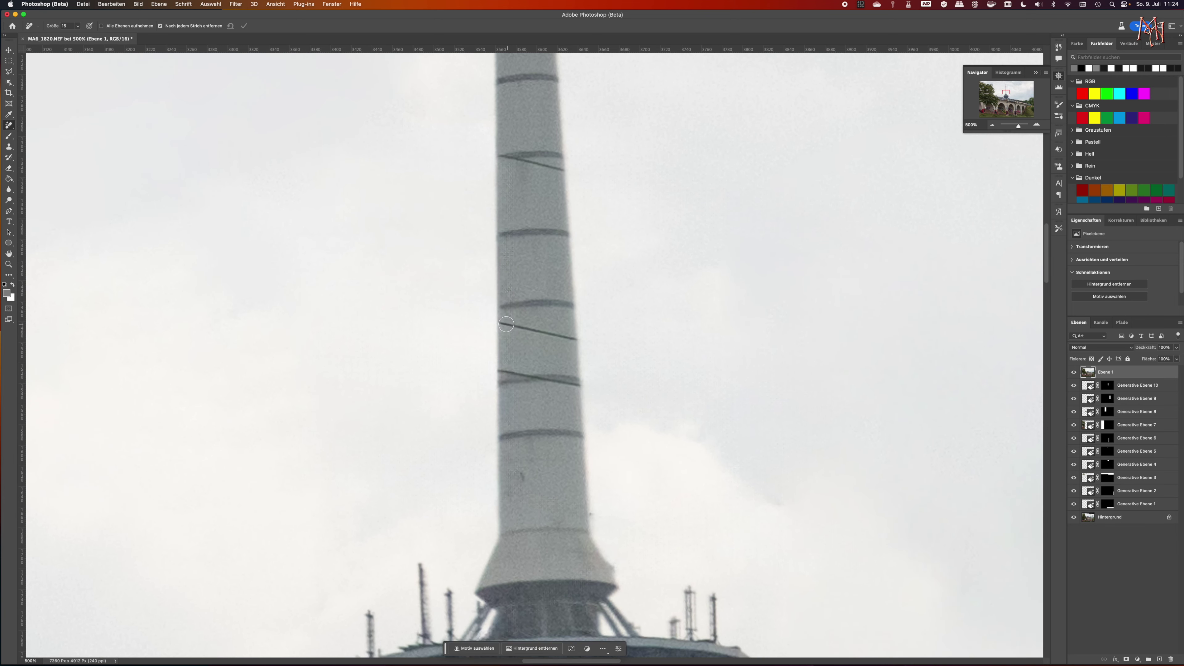
{"action": "left_click_drag", "start_coordinate": [506, 322], "coordinate": [570, 339]}
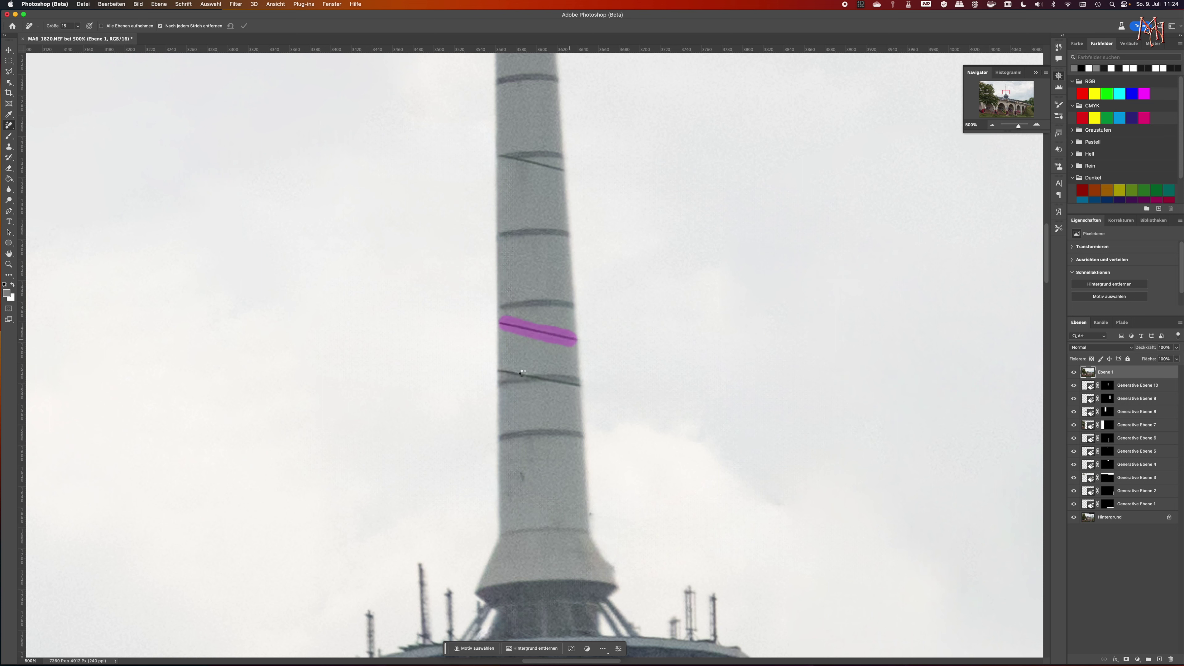
{"action": "left_click_drag", "start_coordinate": [502, 372], "coordinate": [572, 386]}
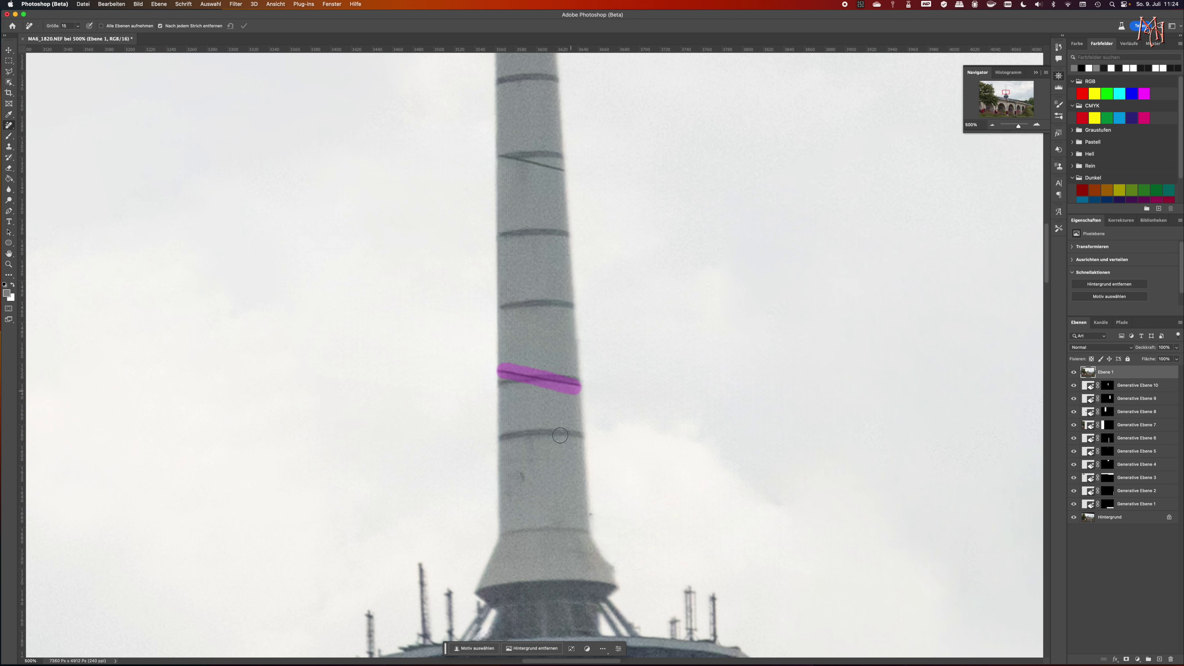
{"action": "scroll", "coordinate": [558, 218], "scroll_direction": "up", "scroll_amount": 5}
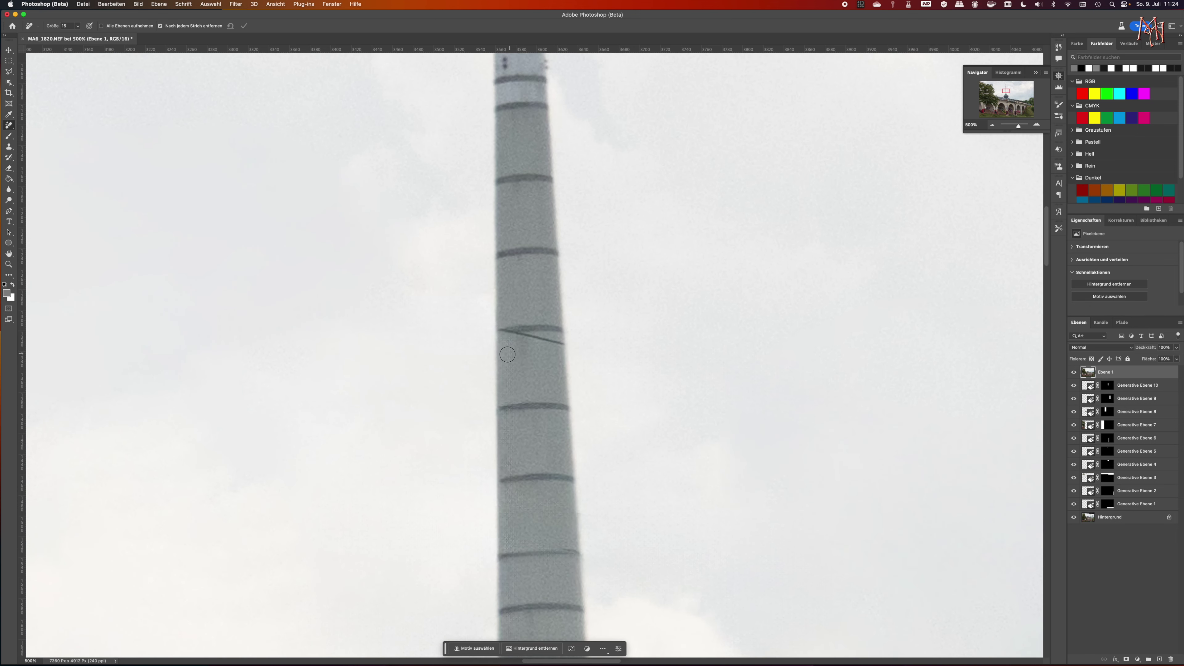
{"action": "left_click_drag", "start_coordinate": [505, 329], "coordinate": [560, 346]}
{"action": "scroll", "coordinate": [548, 286], "scroll_direction": "up", "scroll_amount": 5}
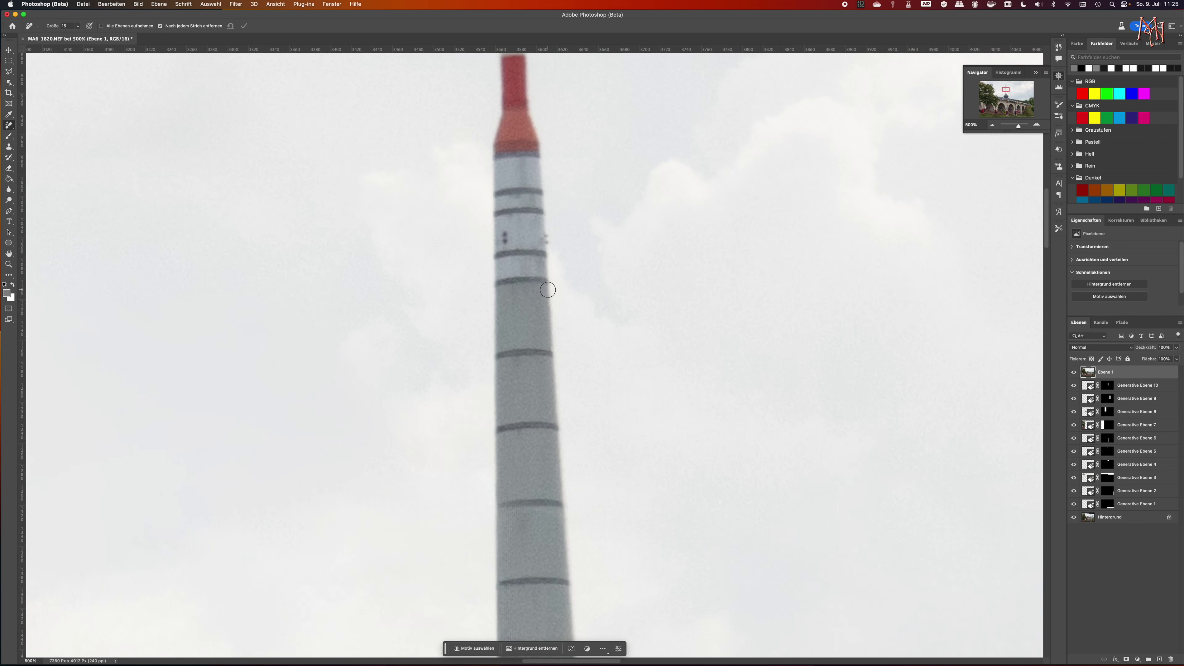
{"action": "scroll", "coordinate": [511, 275], "scroll_direction": "up", "scroll_amount": 4}
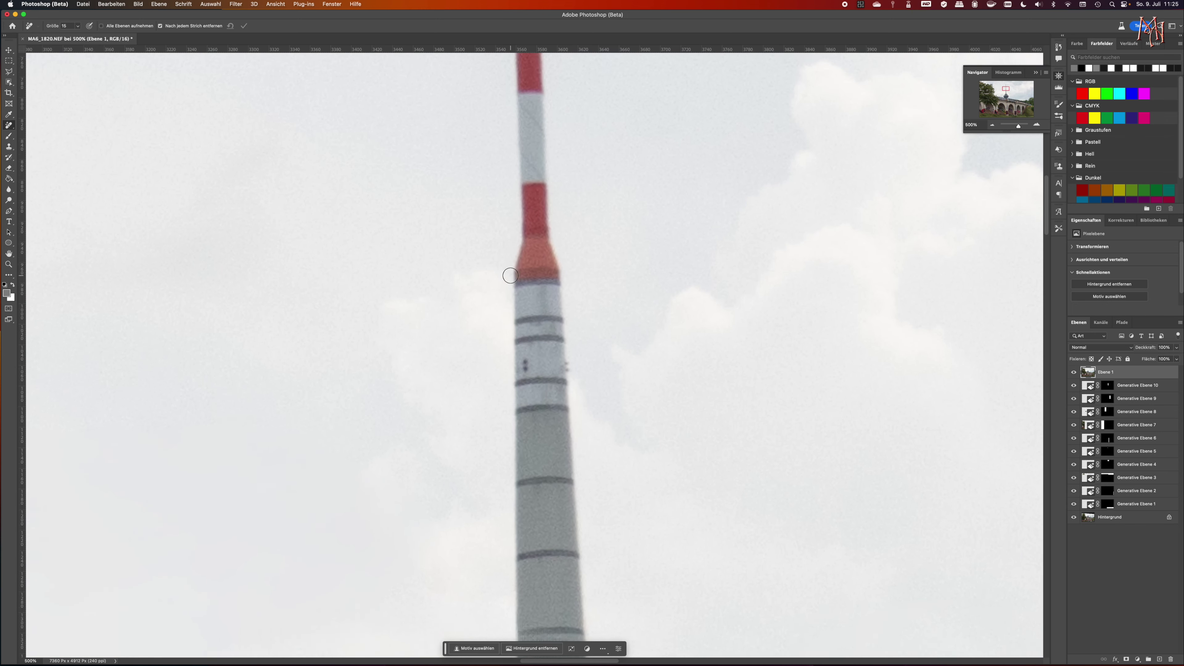
Check the tower from its shaft down to the railing, and the rest of the viaduct photo, for leftover cables and retouching flaws
{"action": "scroll", "coordinate": [510, 276], "scroll_direction": "down", "scroll_amount": 5}
{"action": "scroll", "coordinate": [511, 275], "scroll_direction": "down", "scroll_amount": 15}
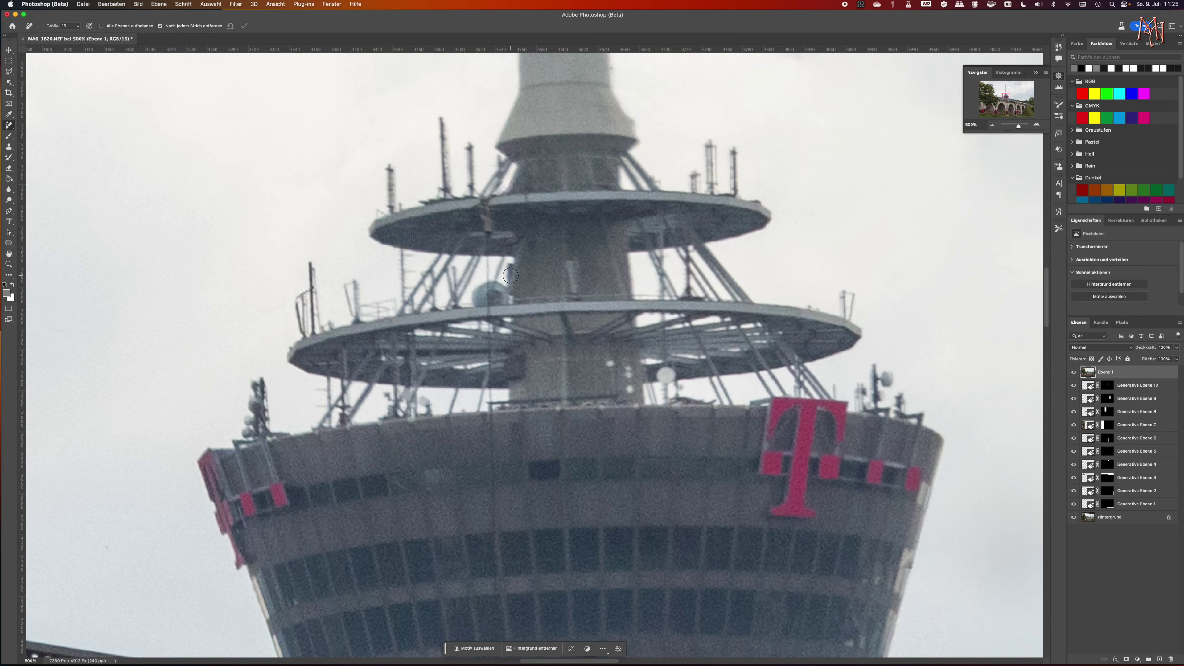
{"action": "scroll", "coordinate": [510, 276], "scroll_direction": "down", "scroll_amount": 6}
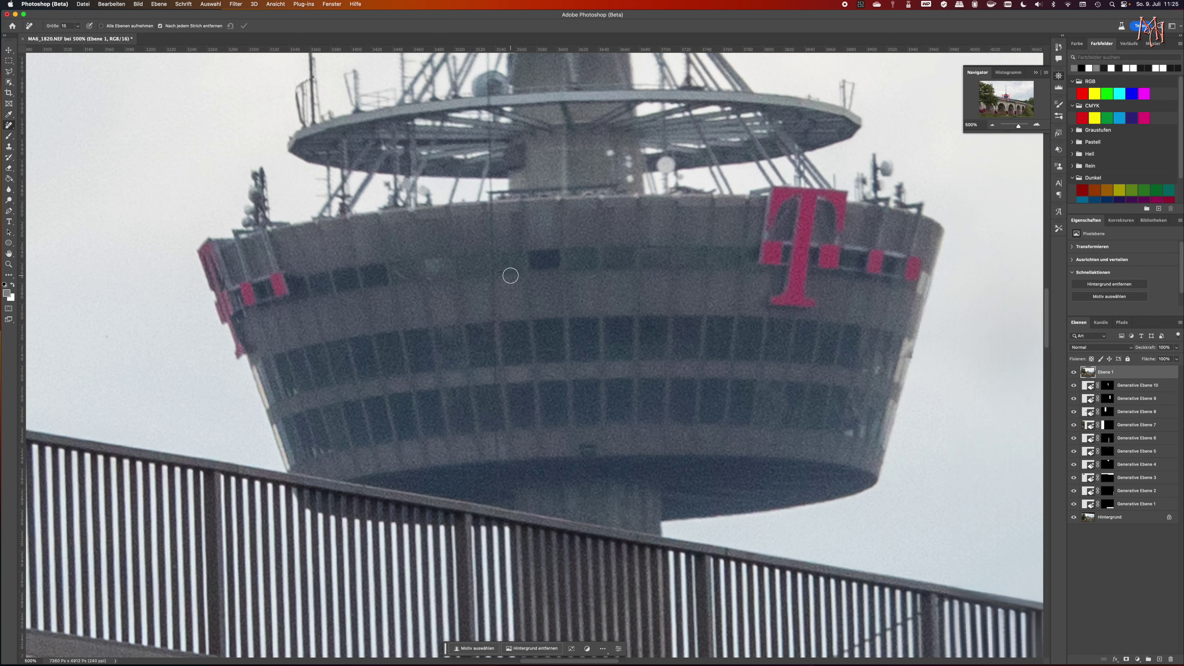
{"action": "left_click", "coordinate": [994, 126]}
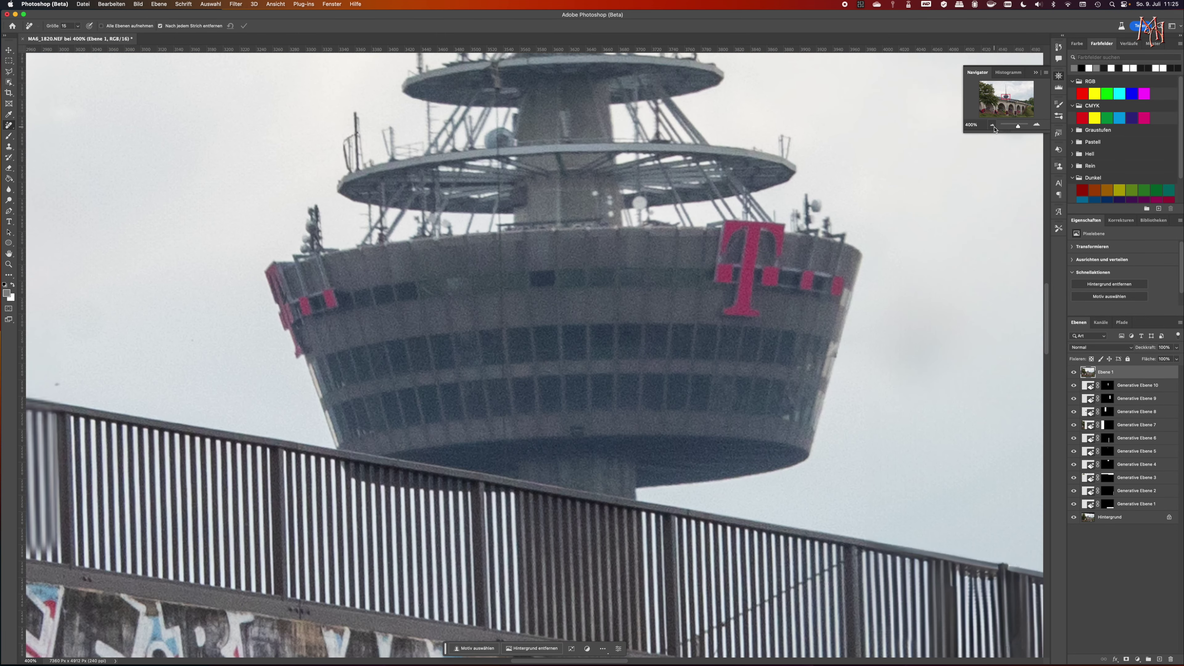
{"action": "left_click", "coordinate": [993, 126]}
{"action": "left_click", "coordinate": [994, 126]}
{"action": "left_click", "coordinate": [994, 126]}
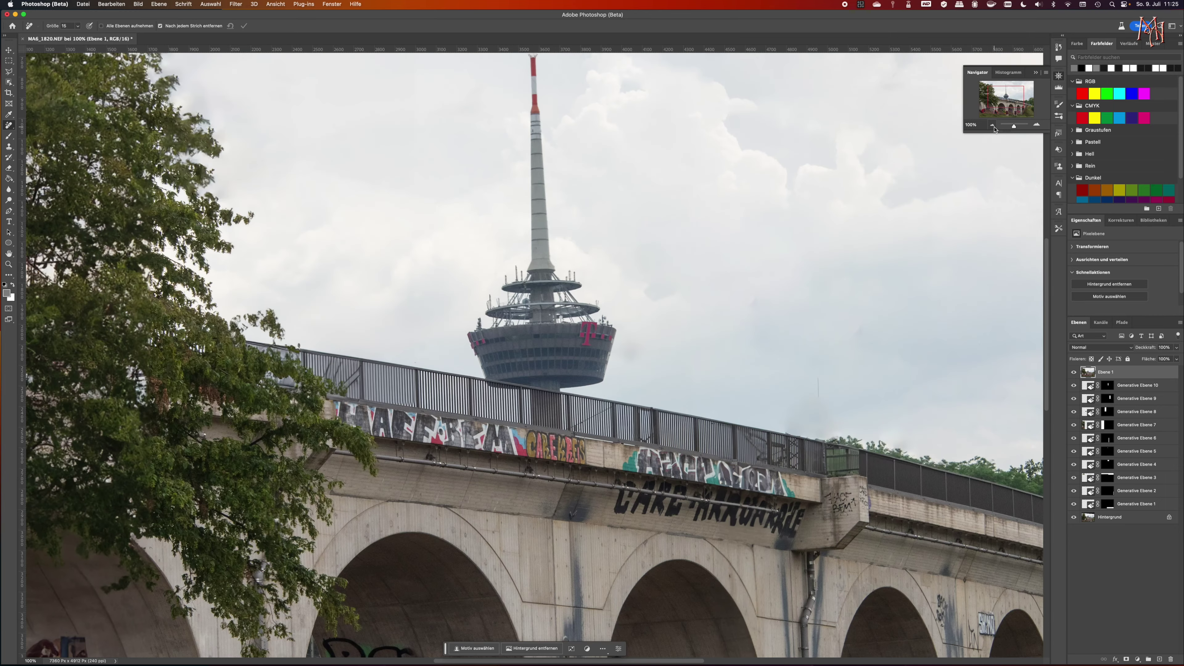
{"action": "left_click", "coordinate": [994, 126]}
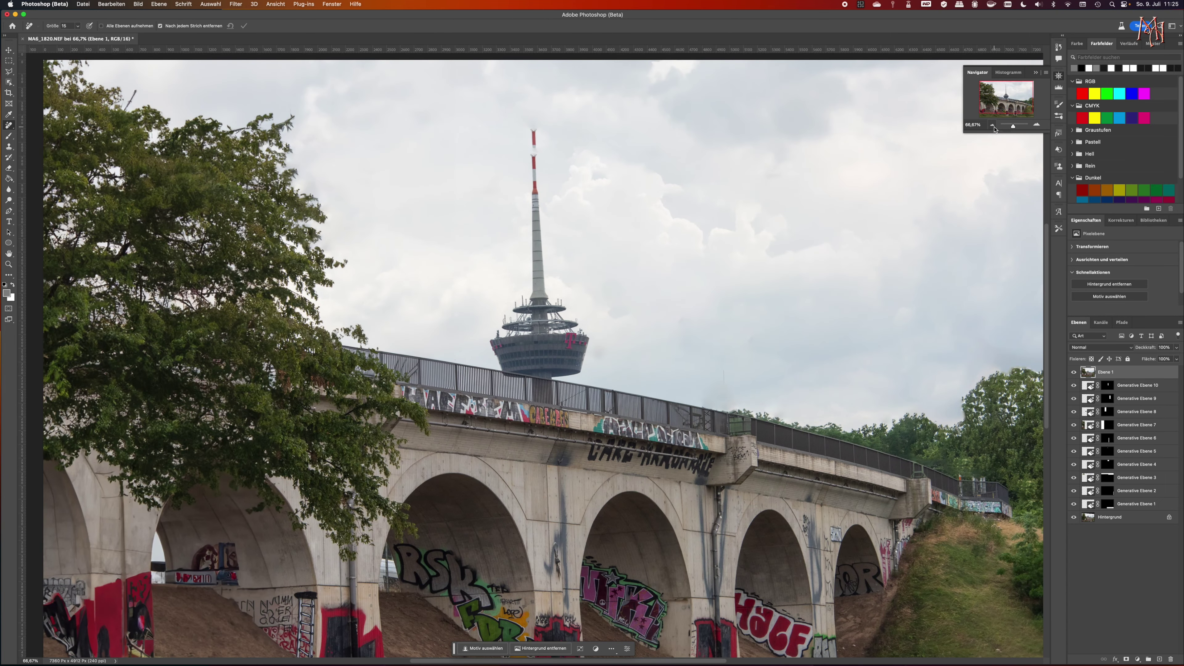
{"action": "scroll", "coordinate": [823, 260], "scroll_direction": "down", "scroll_amount": 5}
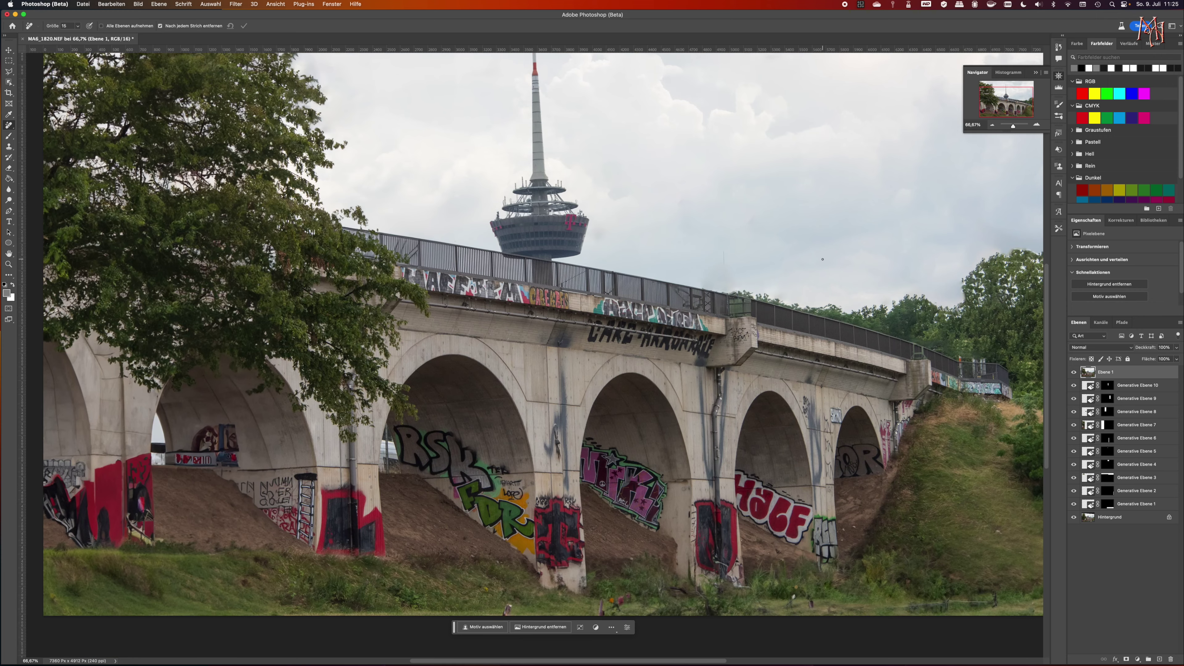
{"action": "scroll", "coordinate": [823, 259], "scroll_direction": "up", "scroll_amount": 3}
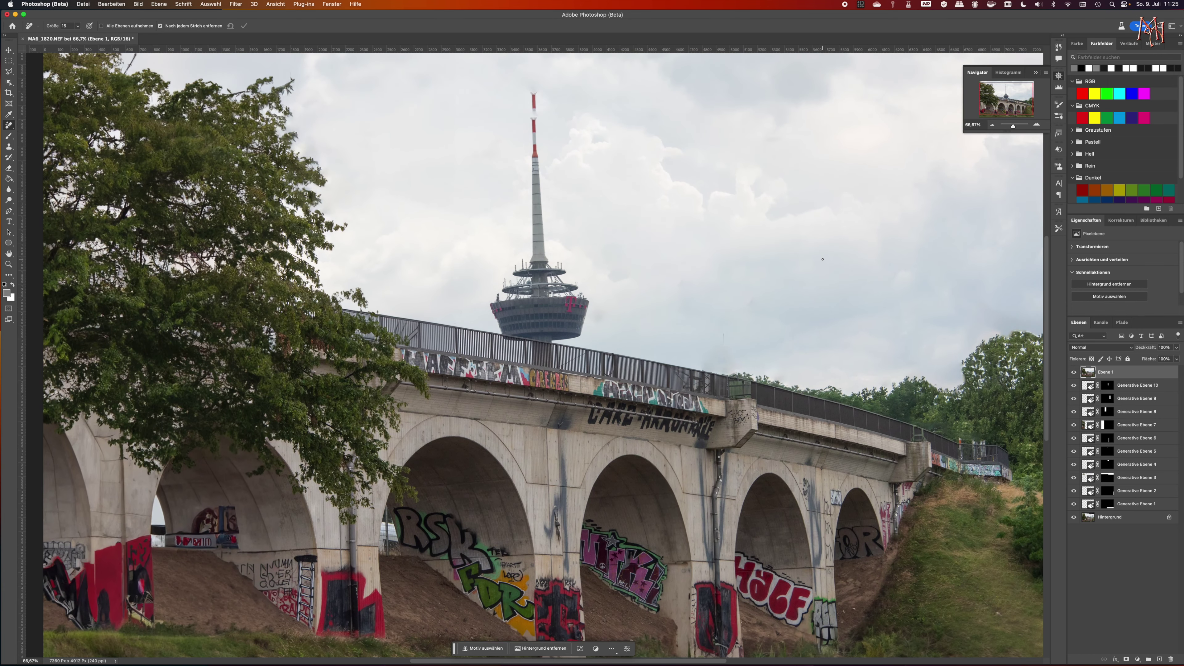
{"action": "scroll", "coordinate": [823, 260], "scroll_direction": "up", "scroll_amount": 4}
{"action": "scroll", "coordinate": [822, 260], "scroll_direction": "up", "scroll_amount": 5}
{"action": "scroll", "coordinate": [823, 260], "scroll_direction": "left", "scroll_amount": 2}
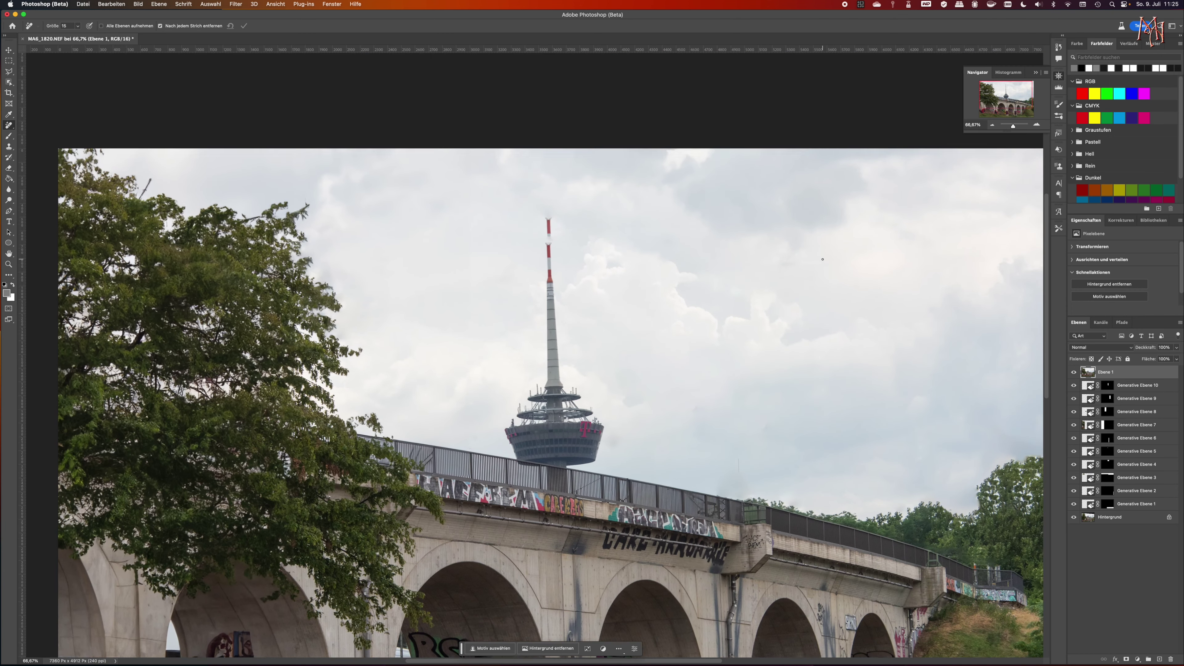
With a 64 px Remove brush, erase the detached duplicate mast piece above the tower tip and a small cloud patch beside the tower
{"action": "left_click", "coordinate": [1037, 125]}
{"action": "left_click", "coordinate": [1037, 125]}
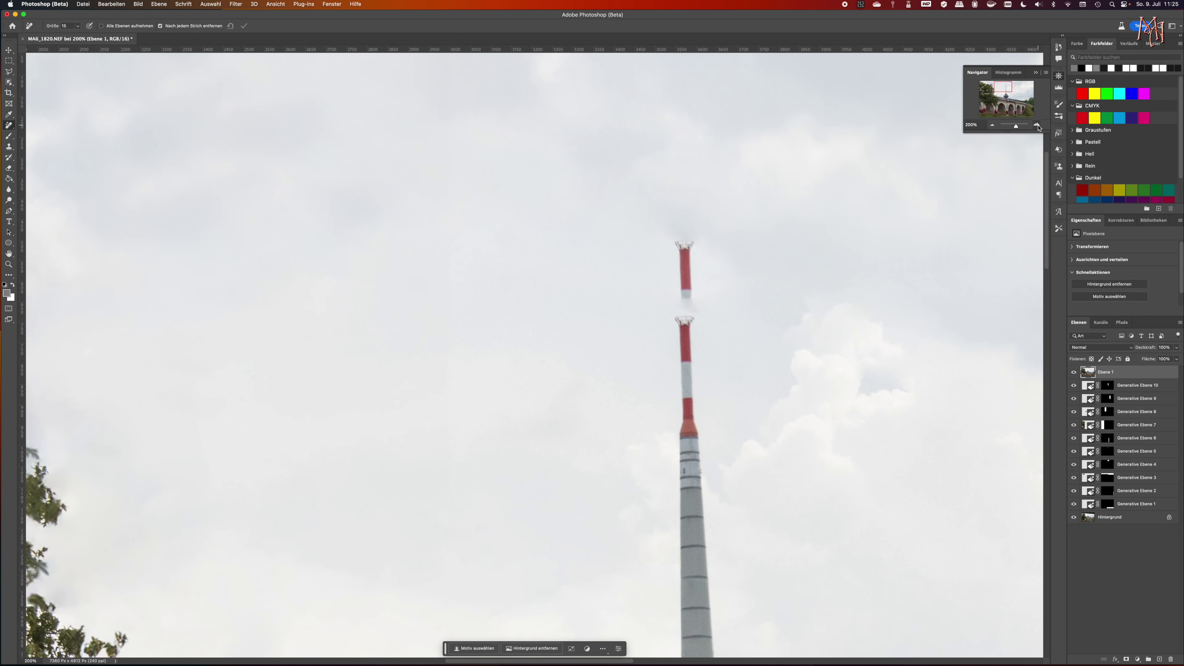
{"action": "scroll", "coordinate": [765, 269], "scroll_direction": "right", "scroll_amount": 1}
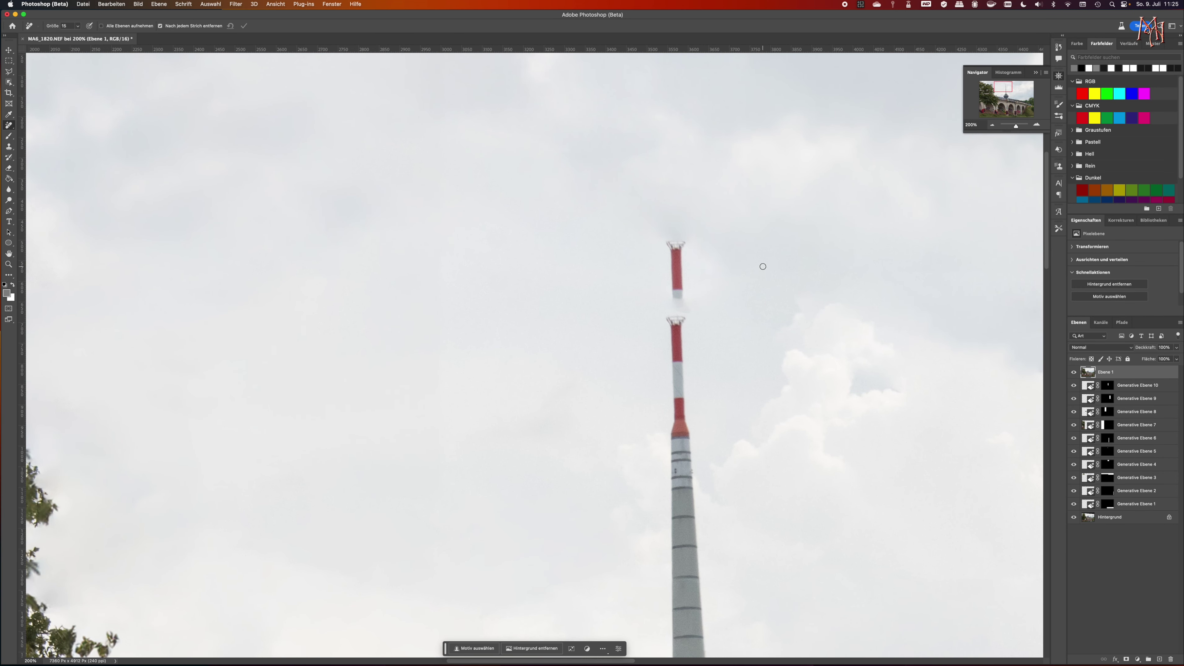
{"action": "left_click_drag", "start_coordinate": [757, 271], "coordinate": [774, 261]}
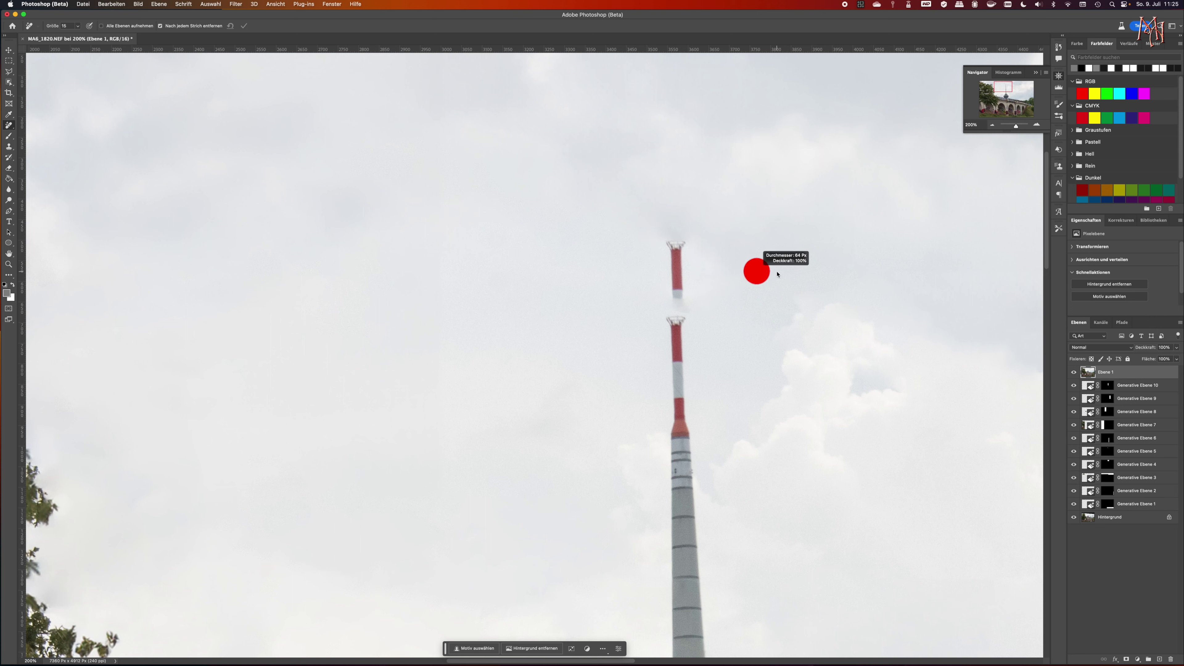
{"action": "mouse_move", "coordinate": [682, 254]}
{"action": "left_mouse_down"}
{"action": "mouse_move", "coordinate": [695, 252]}
{"action": "mouse_move", "coordinate": [670, 279]}
{"action": "mouse_move", "coordinate": [677, 290]}
{"action": "mouse_move", "coordinate": [678, 245]}
{"action": "left_mouse_up"}
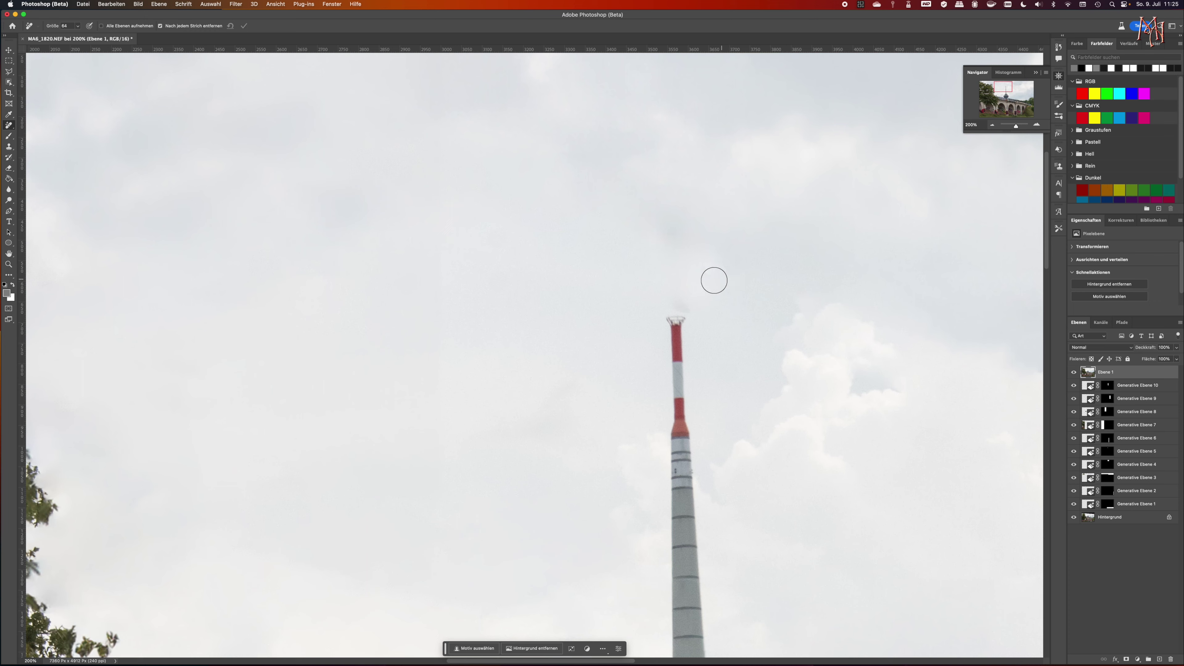
{"action": "left_click", "coordinate": [806, 326]}
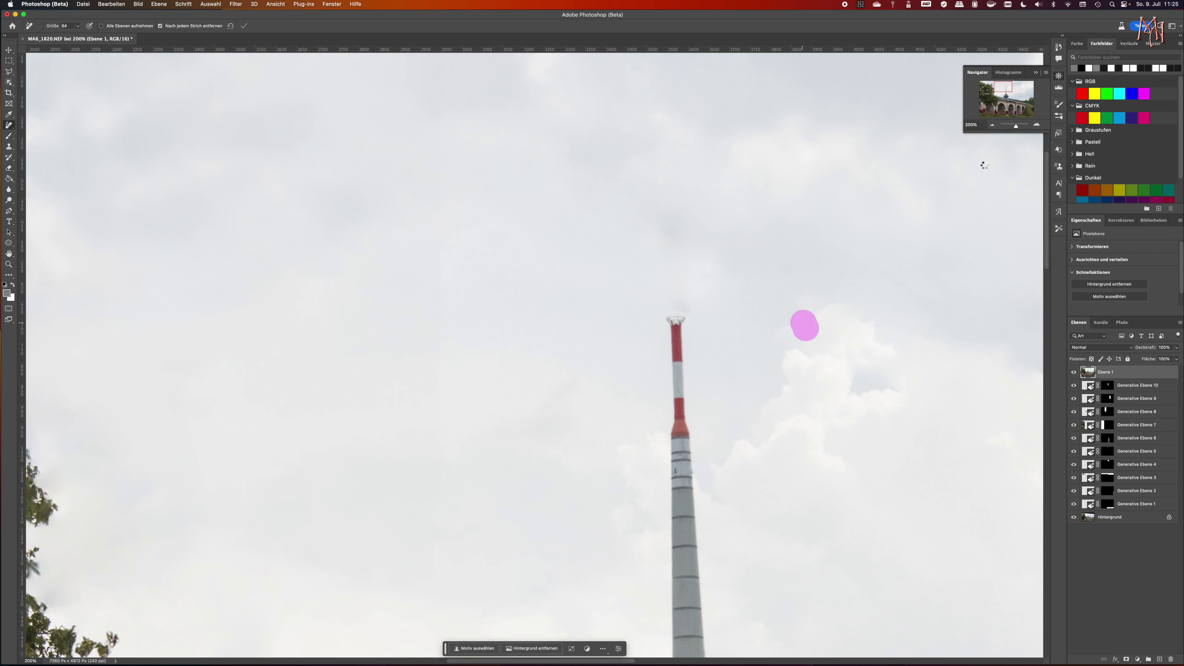
Examine the whole retouched photo, from the sky and tower down to the arches and grass, for remaining flaws
{"action": "left_click", "coordinate": [992, 125]}
{"action": "left_click", "coordinate": [992, 126]}
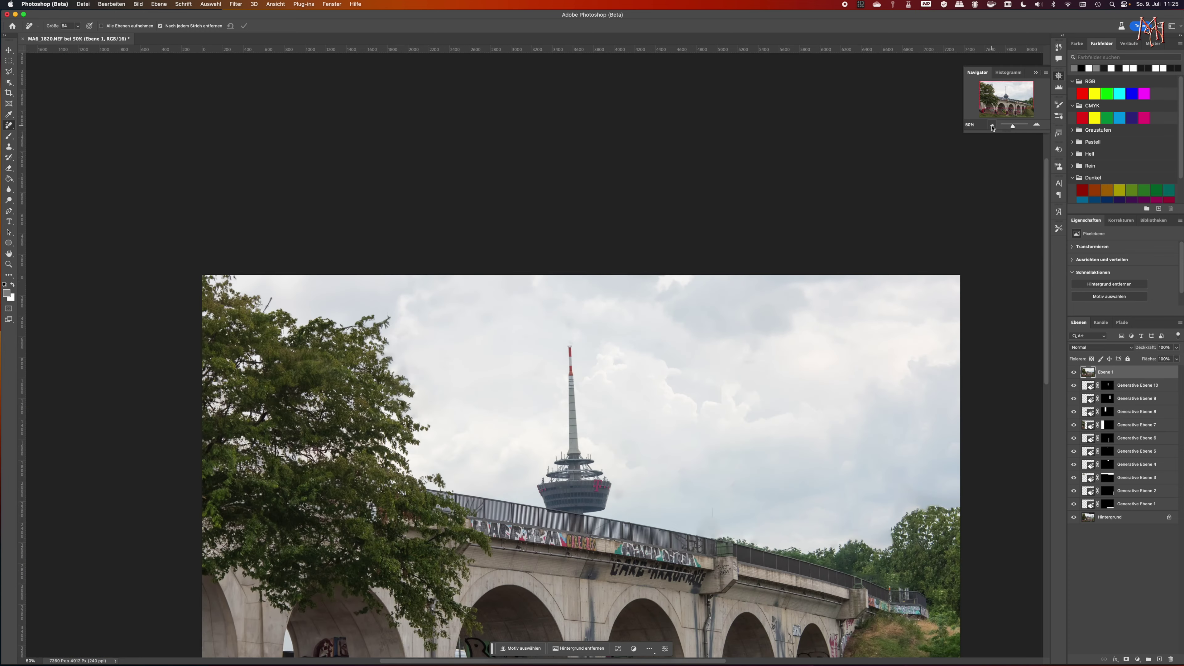
{"action": "left_click", "coordinate": [992, 126]}
{"action": "scroll", "coordinate": [819, 290], "scroll_direction": "down", "scroll_amount": 5}
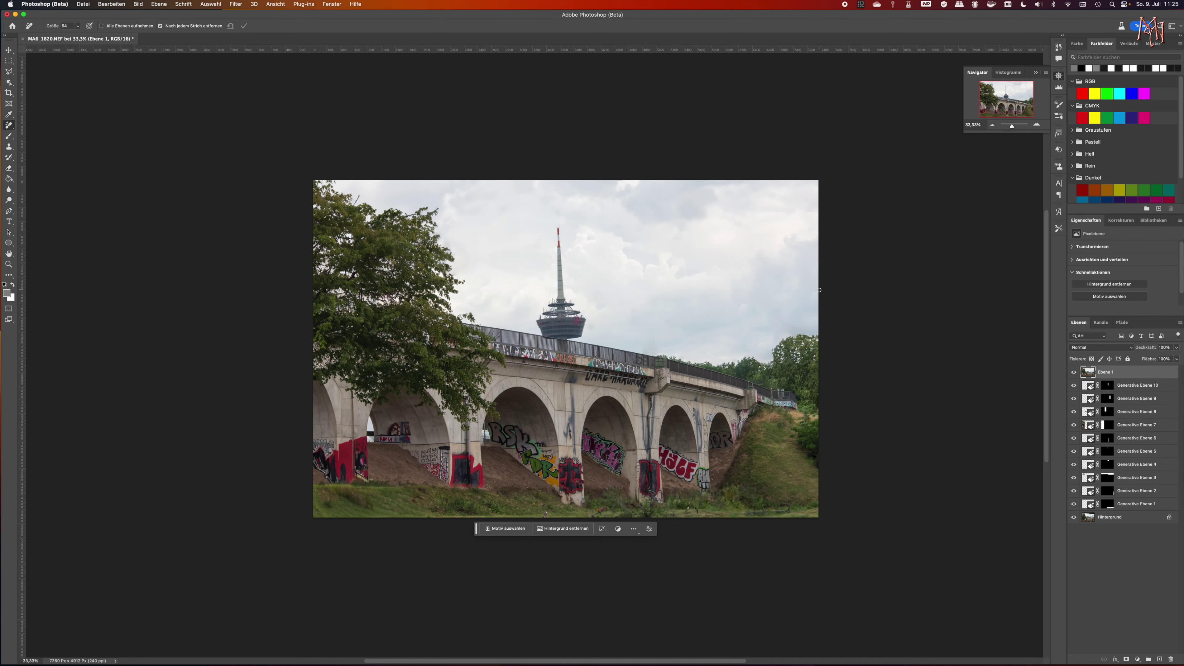
{"action": "left_click", "coordinate": [1037, 126]}
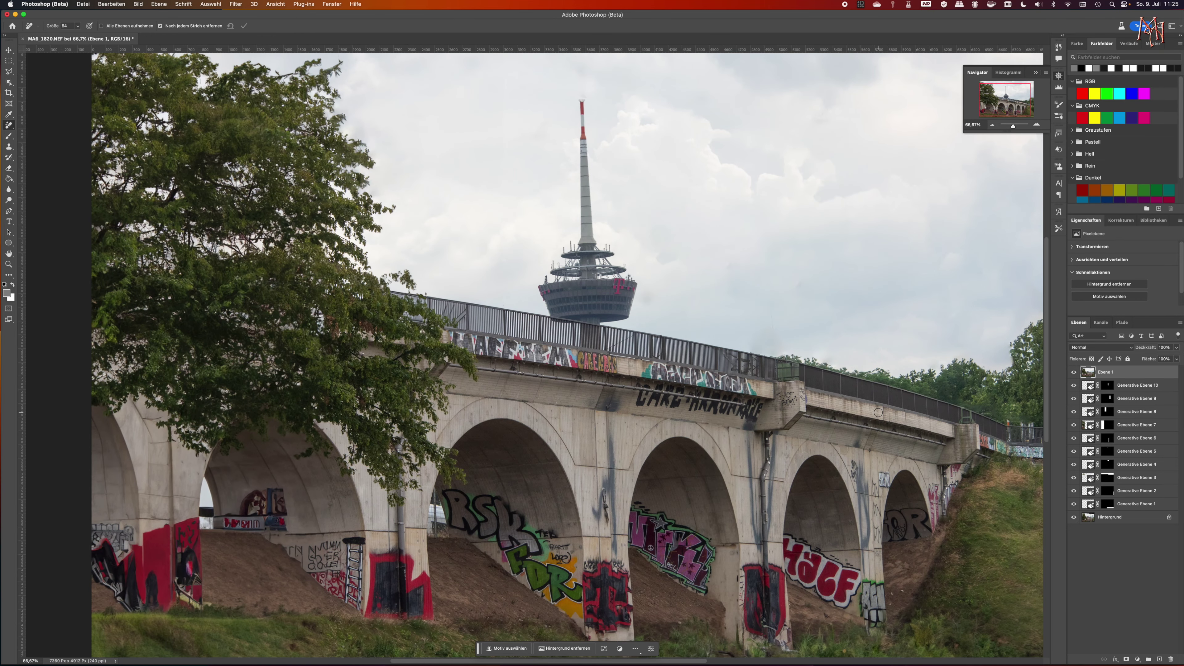
{"action": "scroll", "coordinate": [951, 427], "scroll_direction": "down", "scroll_amount": 5}
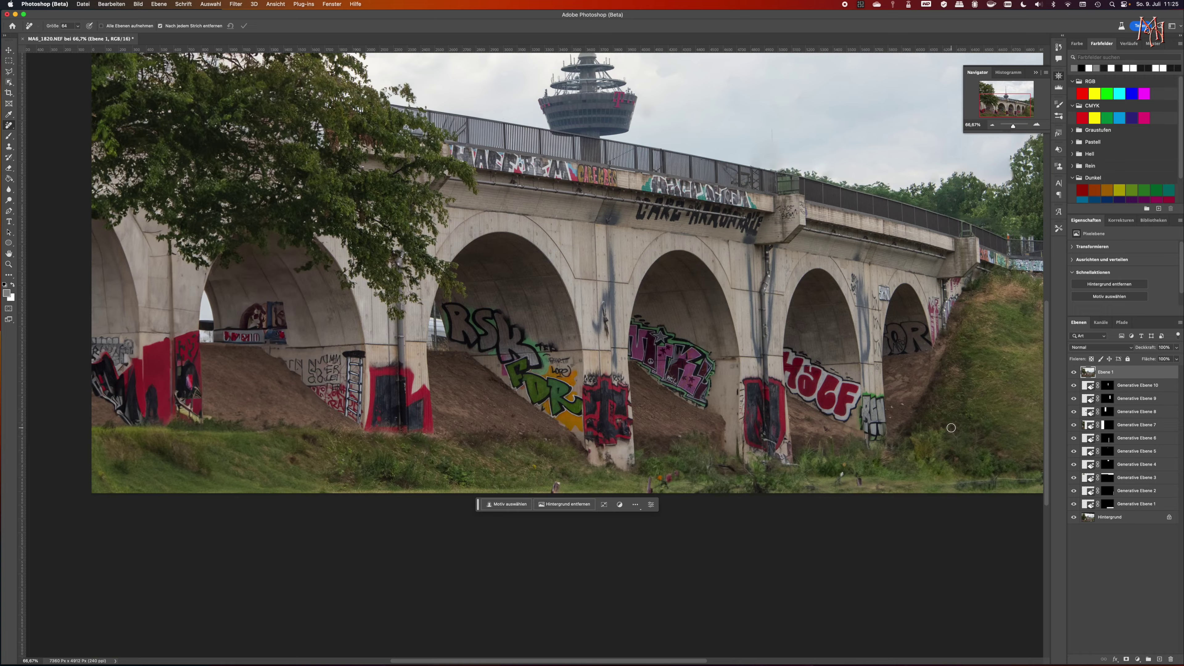
{"action": "scroll", "coordinate": [952, 428], "scroll_direction": "up", "scroll_amount": 5}
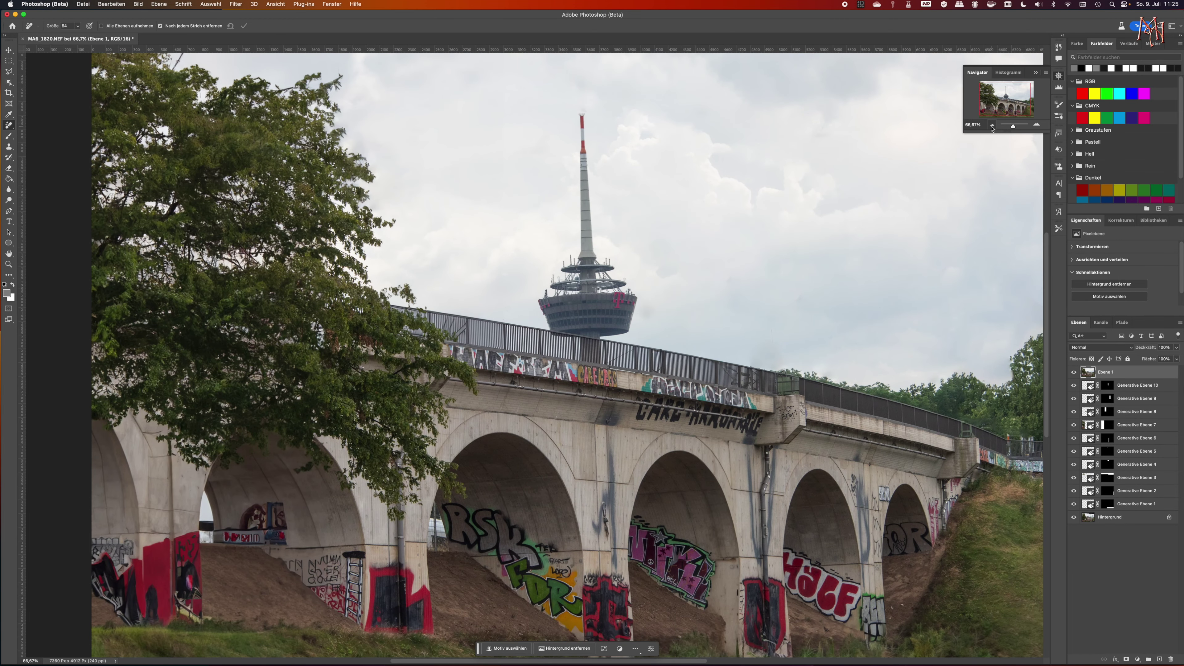
{"action": "left_click", "coordinate": [992, 125]}
Select the sky automatically and open the sky presets of the Sky Replacement command
{"action": "left_click", "coordinate": [210, 5]}
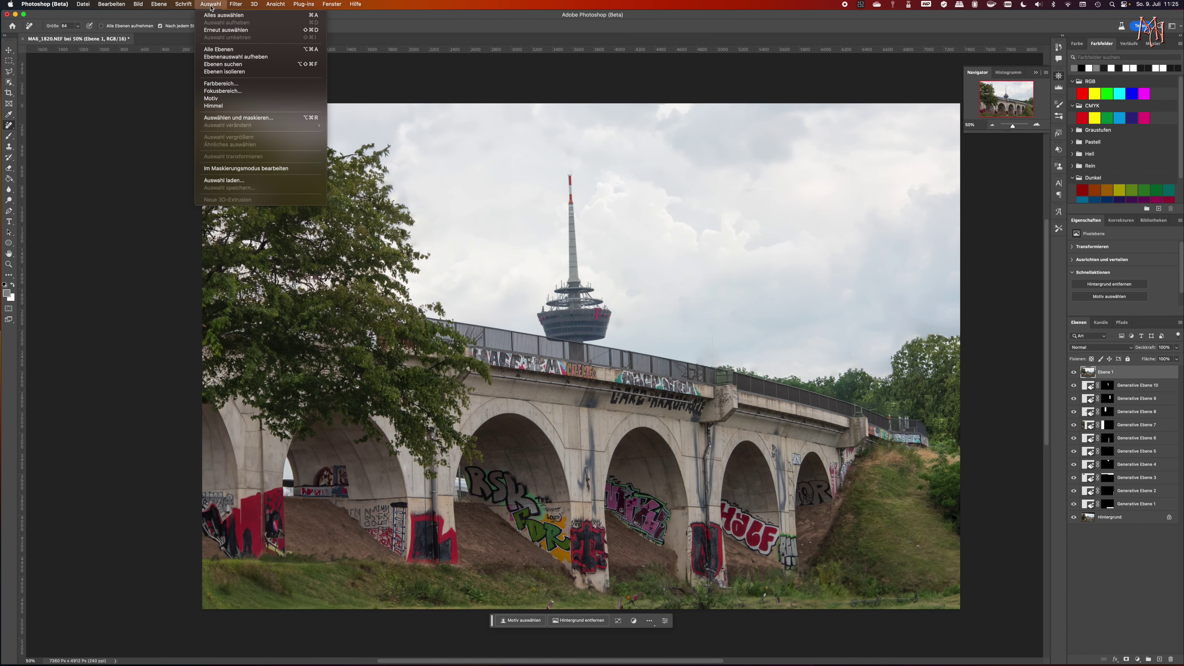
{"action": "left_click", "coordinate": [229, 107]}
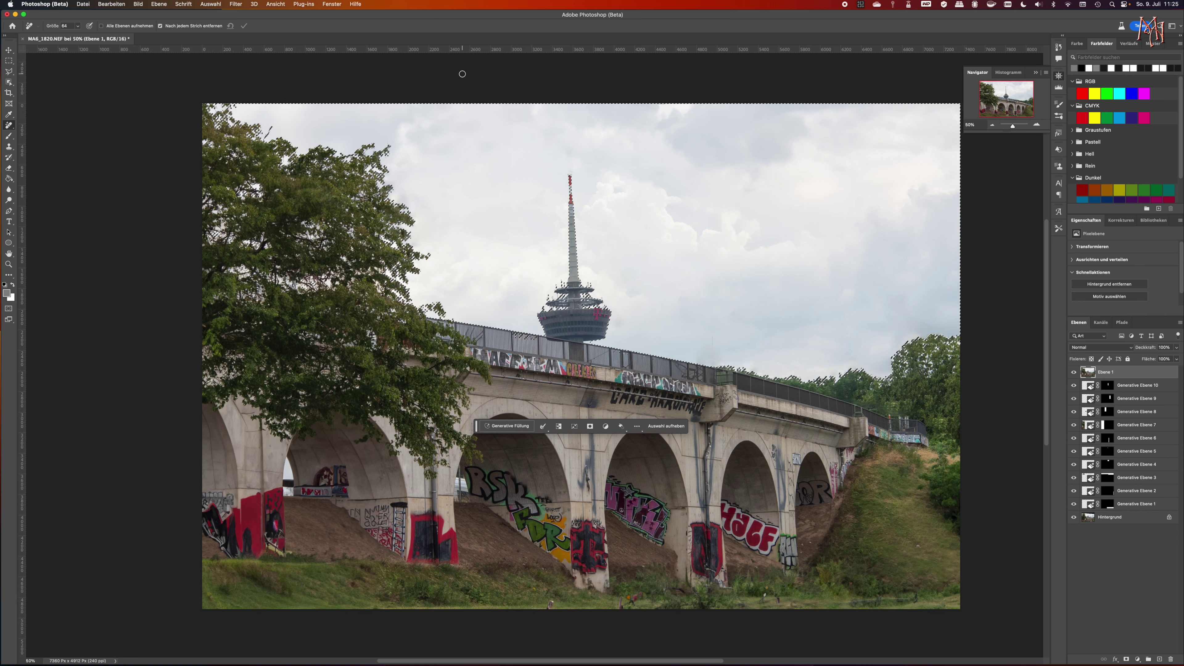
{"action": "left_click", "coordinate": [137, 5]}
{"action": "mouse_move", "coordinate": [111, 4]}
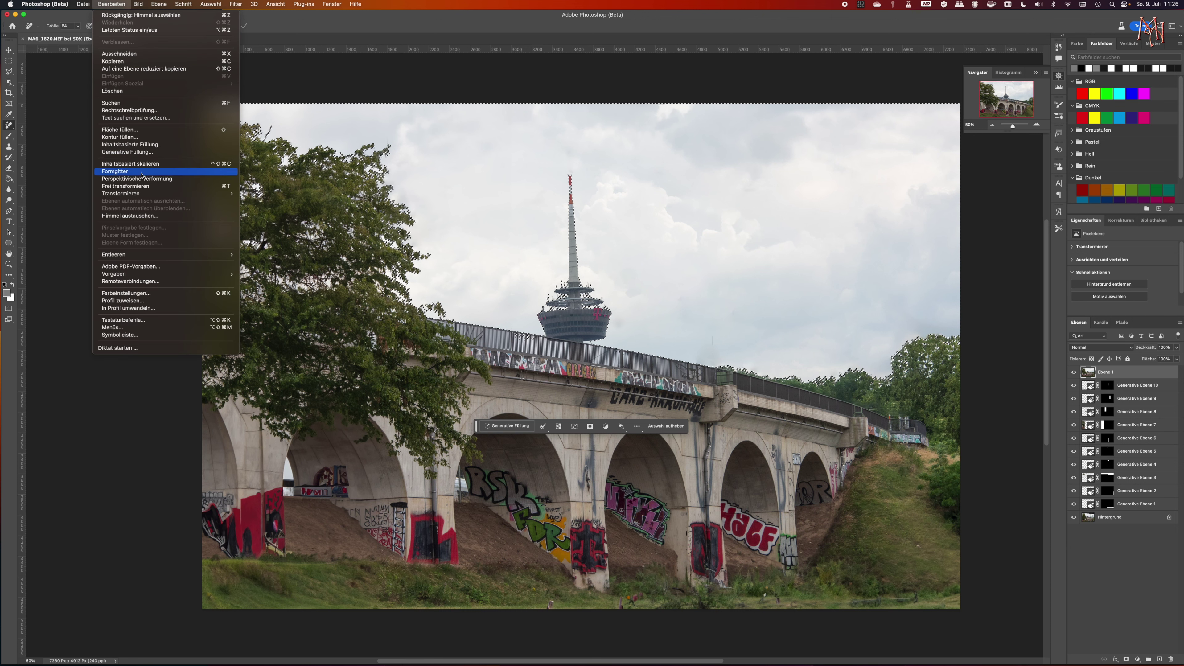
{"action": "left_click", "coordinate": [150, 216]}
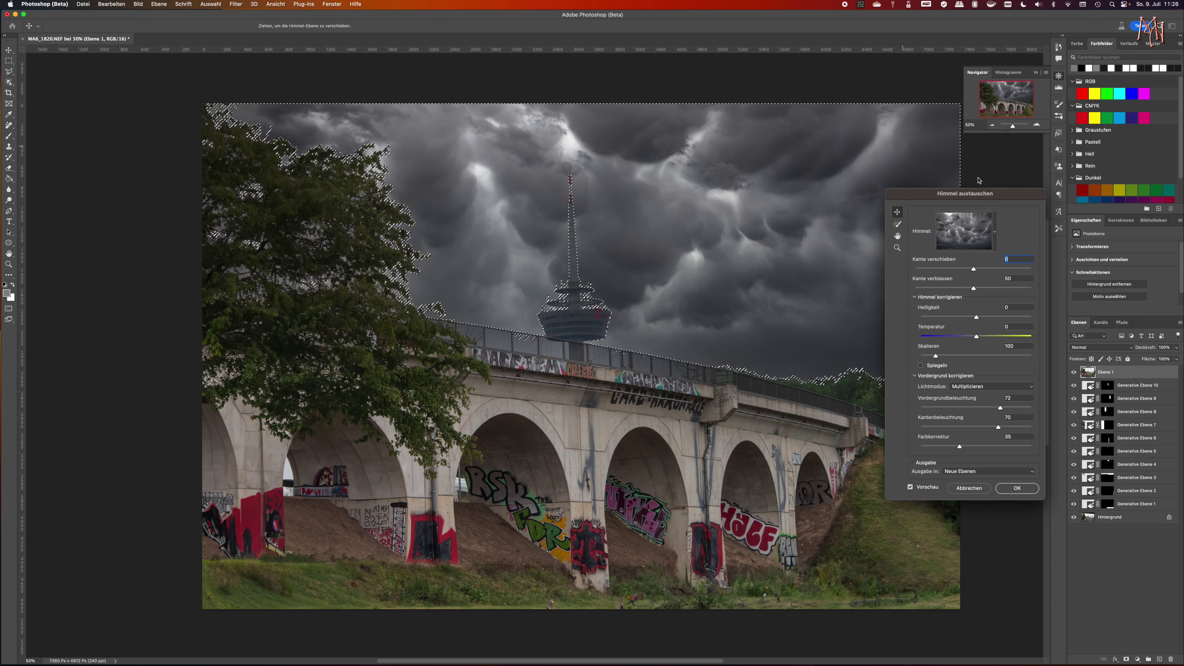
{"action": "left_click_drag", "start_coordinate": [986, 194], "coordinate": [1052, 175]}
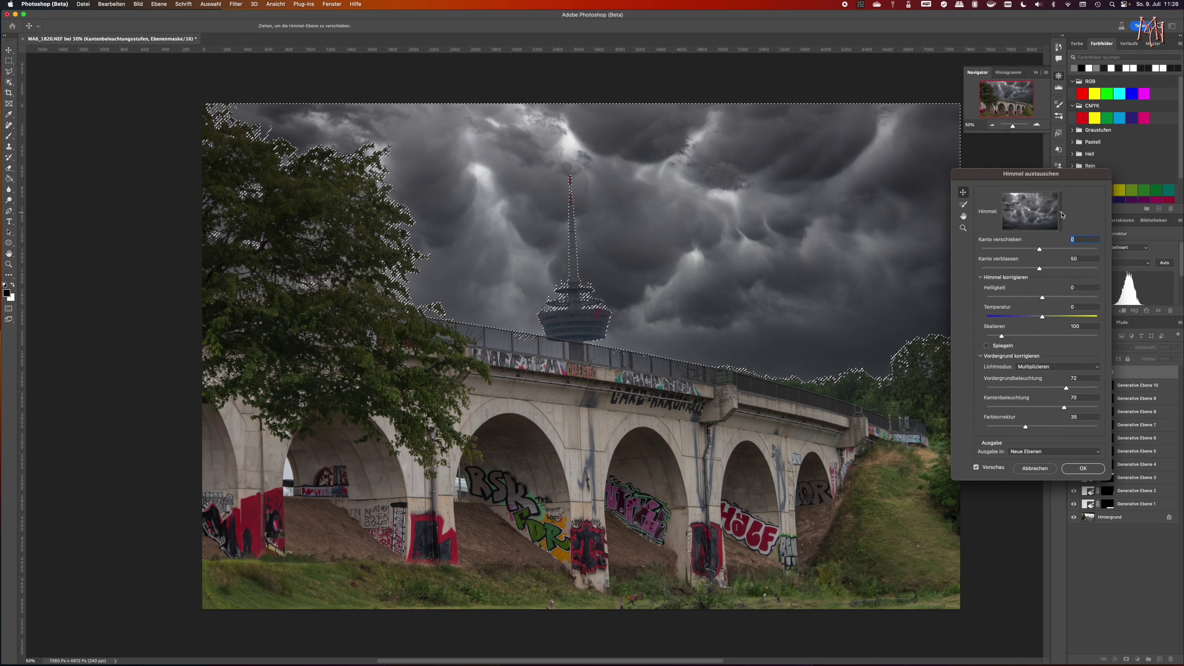
{"action": "left_click", "coordinate": [1062, 211]}
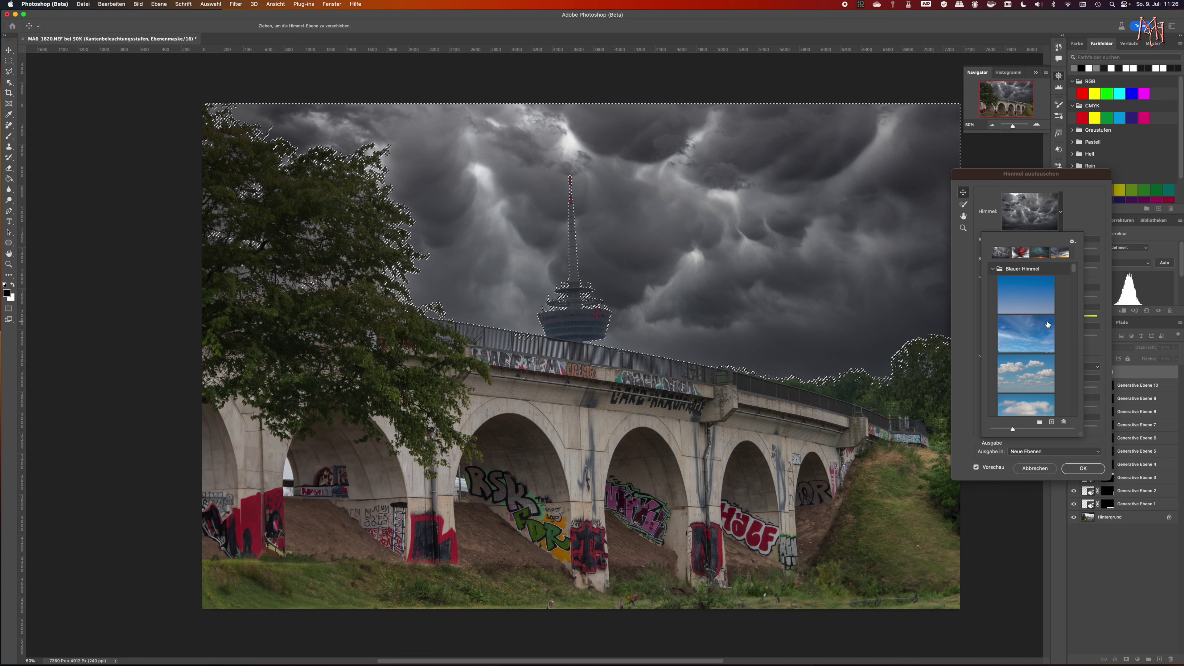
Try the wispy dark-blue, blue with white clouds, grey overcast and pink sunset presets as the replacement sky
{"action": "scroll", "coordinate": [1038, 326], "scroll_direction": "down", "scroll_amount": 3}
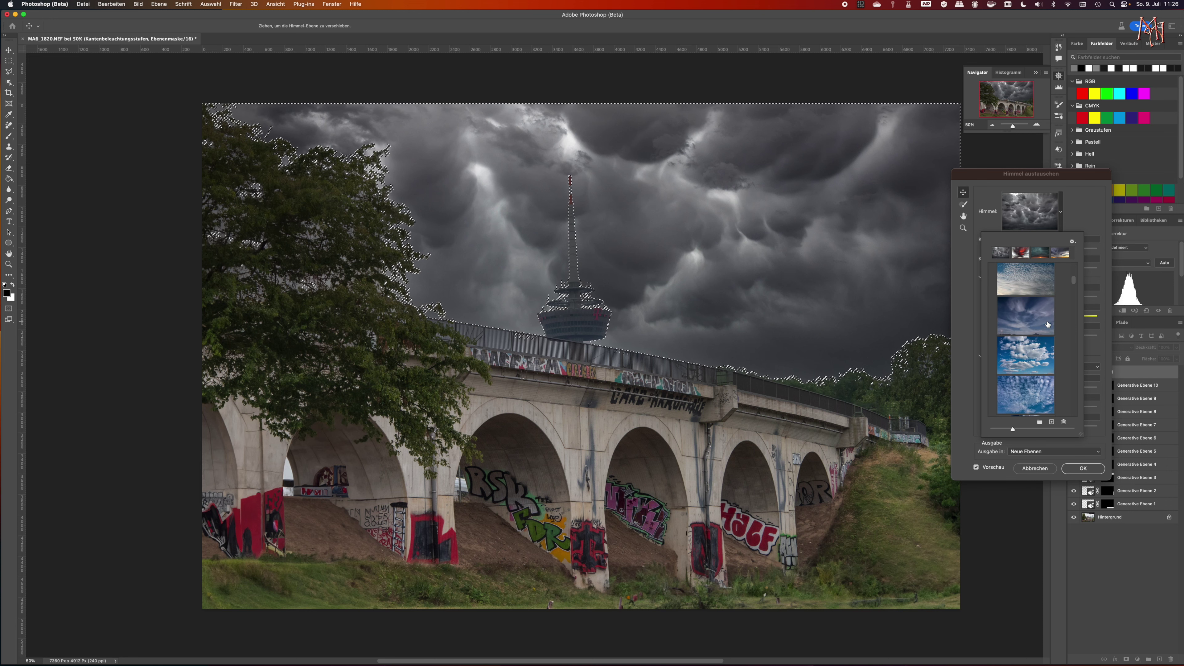
{"action": "left_click", "coordinate": [1047, 324]}
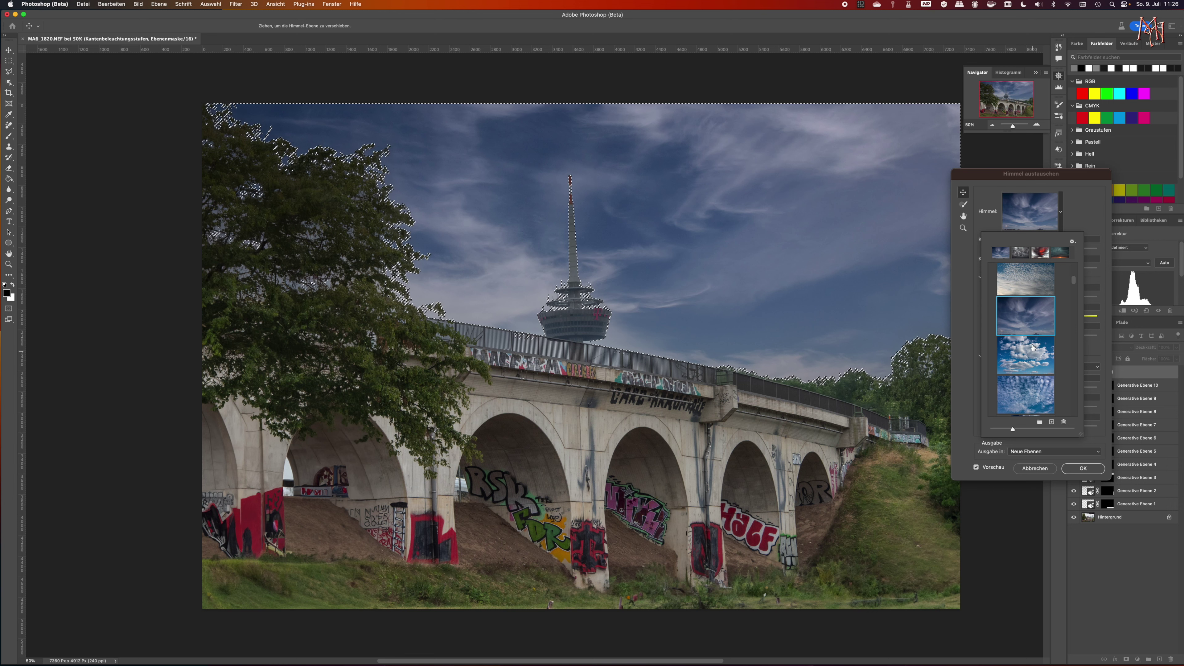
{"action": "left_click", "coordinate": [1033, 347]}
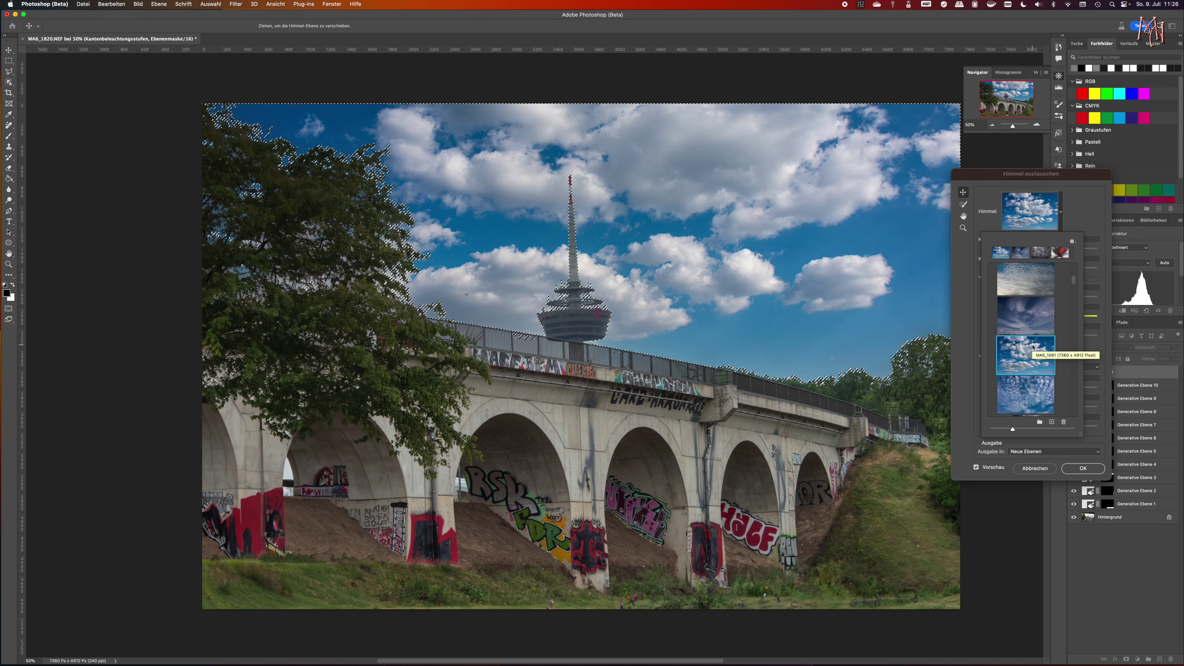
{"action": "scroll", "coordinate": [1033, 347], "scroll_direction": "down", "scroll_amount": 5}
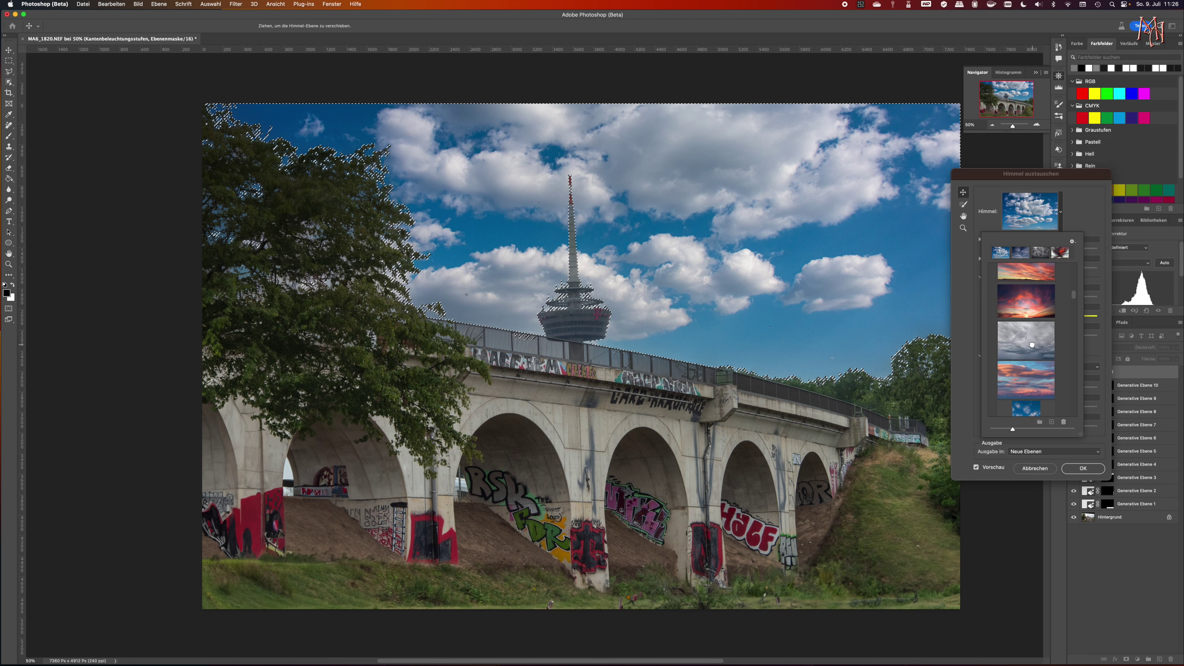
{"action": "left_click", "coordinate": [1033, 348]}
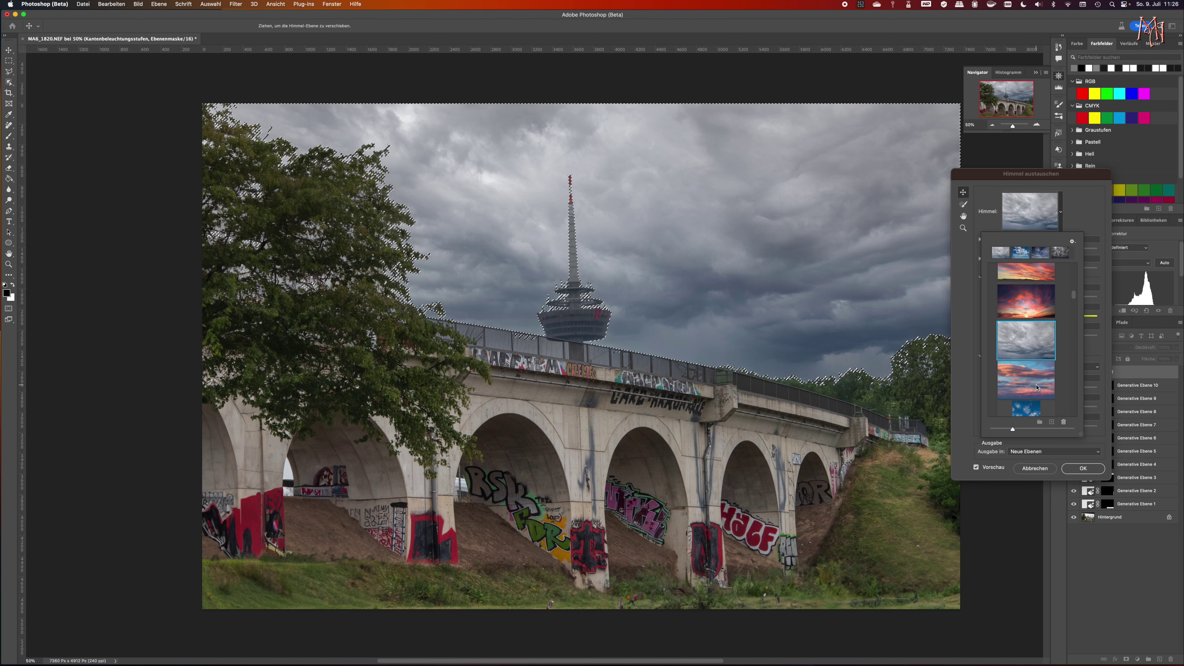
{"action": "left_click", "coordinate": [1037, 387]}
Replace the sky with the teal preset that has sun rays above white clouds, and apply the Sky Replacement
{"action": "scroll", "coordinate": [1037, 387], "scroll_direction": "down", "scroll_amount": 8}
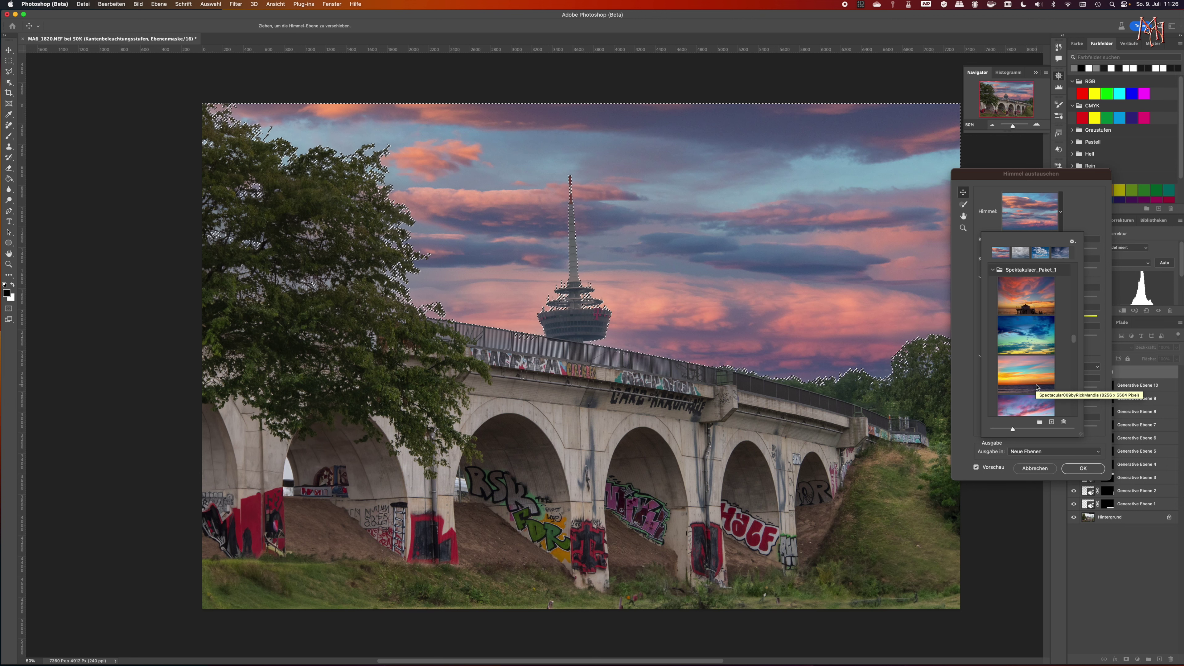
{"action": "scroll", "coordinate": [1037, 387], "scroll_direction": "down", "scroll_amount": 5}
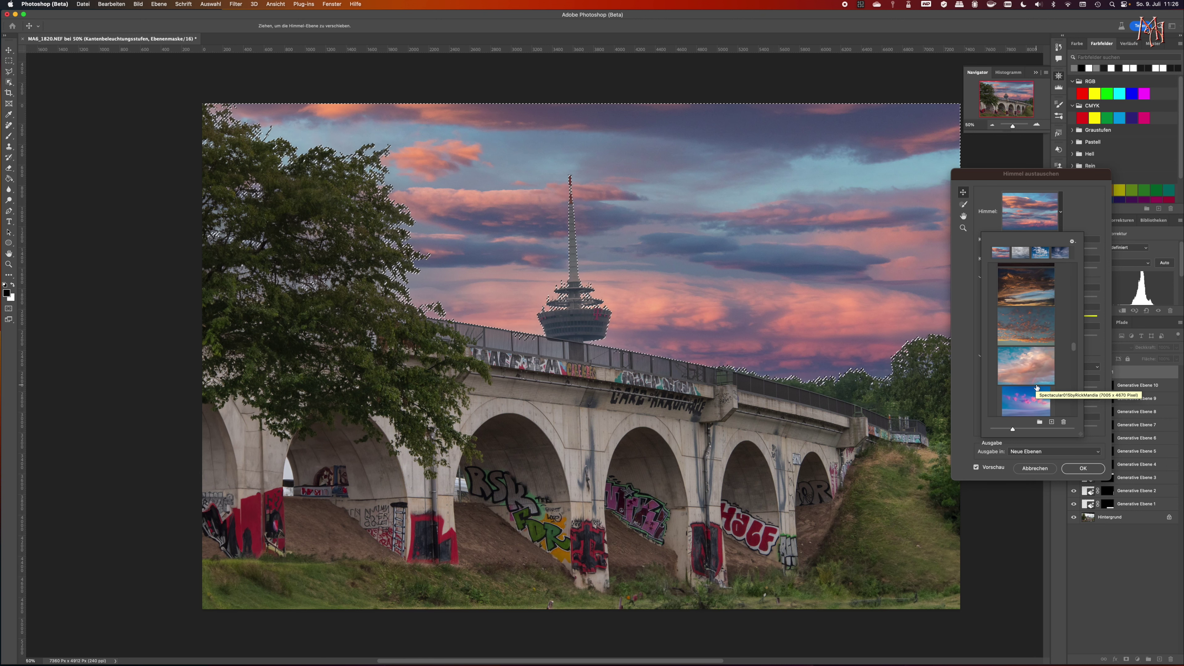
{"action": "scroll", "coordinate": [1037, 387], "scroll_direction": "down", "scroll_amount": 8}
{"action": "scroll", "coordinate": [1037, 387], "scroll_direction": "up", "scroll_amount": 3}
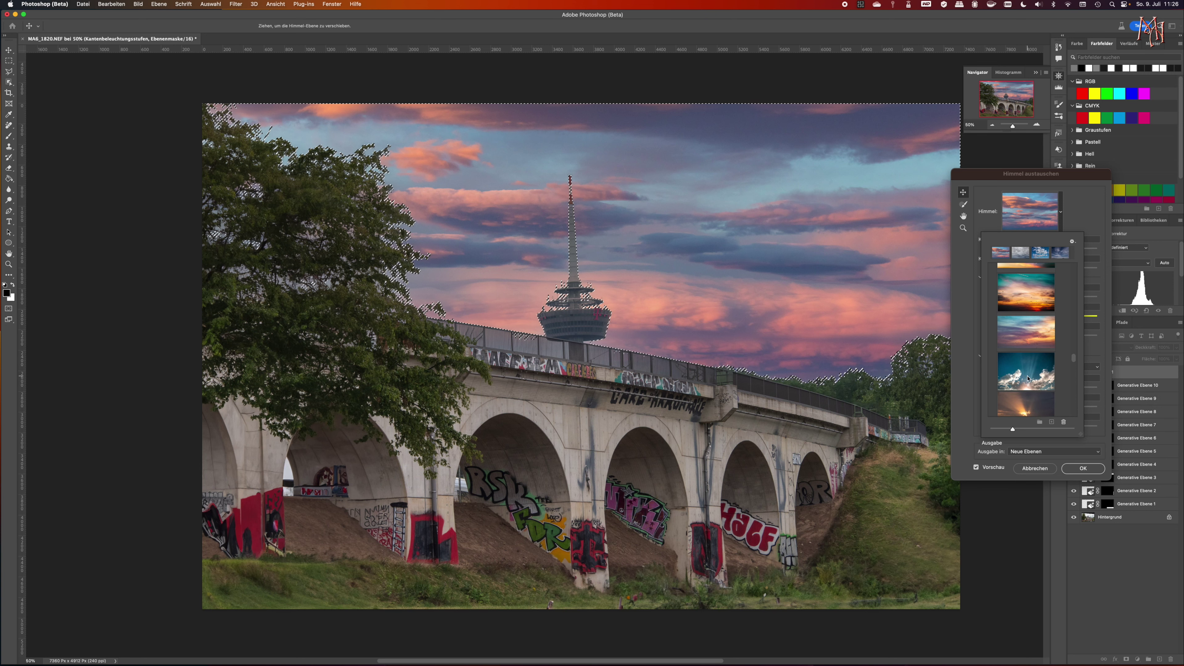
{"action": "left_click", "coordinate": [1028, 379]}
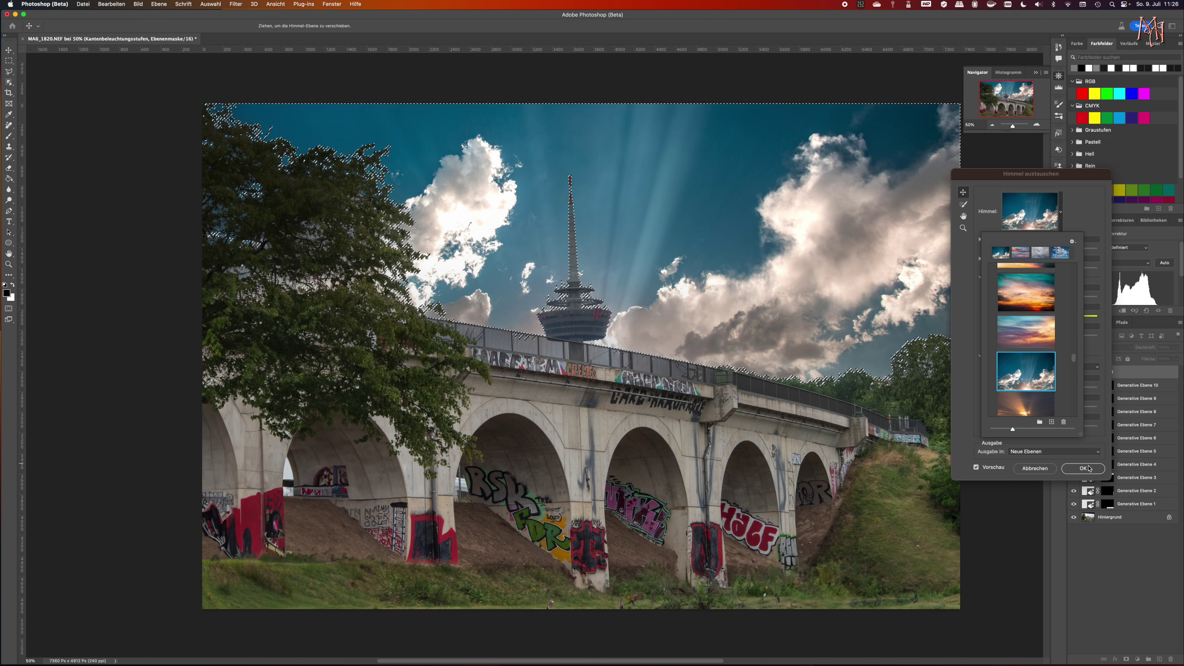
{"action": "left_click", "coordinate": [1085, 468]}
{"action": "key", "text": "Return"}
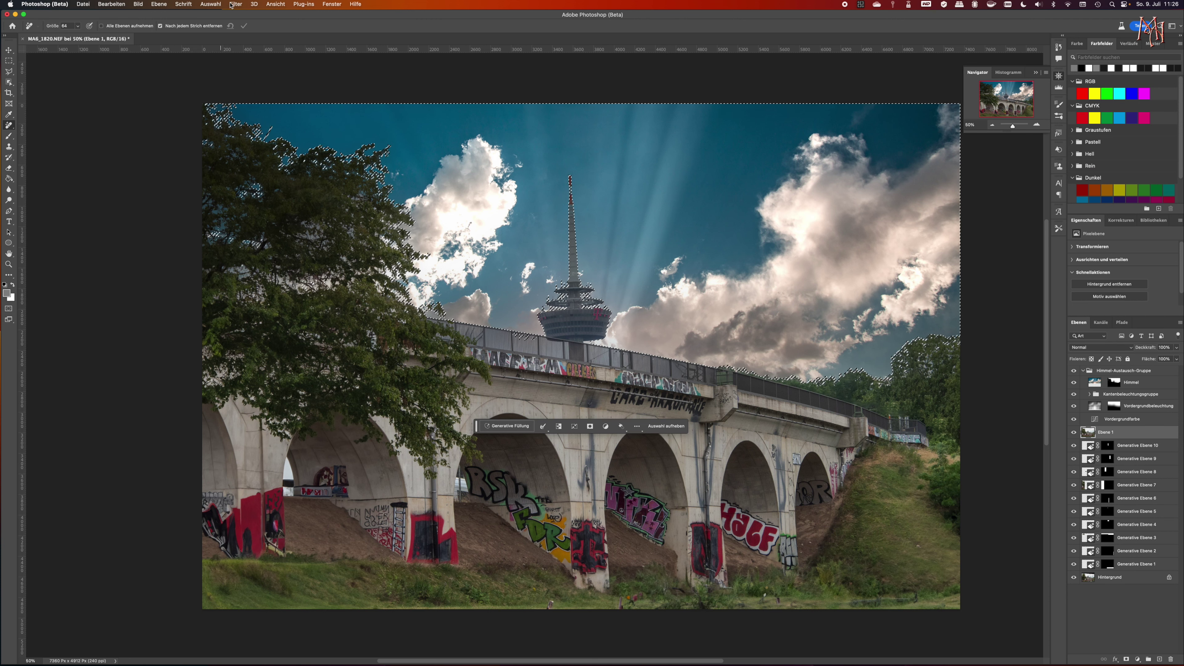
Deselect the sky area
{"action": "left_click", "coordinate": [216, 5]}
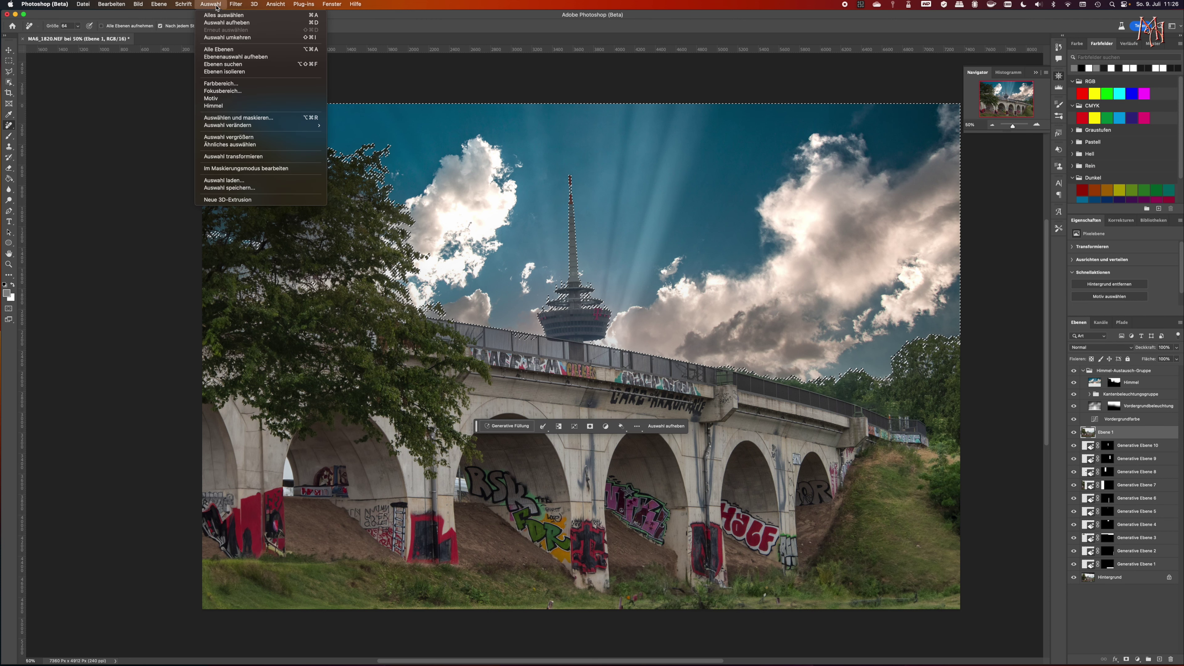
{"action": "left_click", "coordinate": [233, 22]}
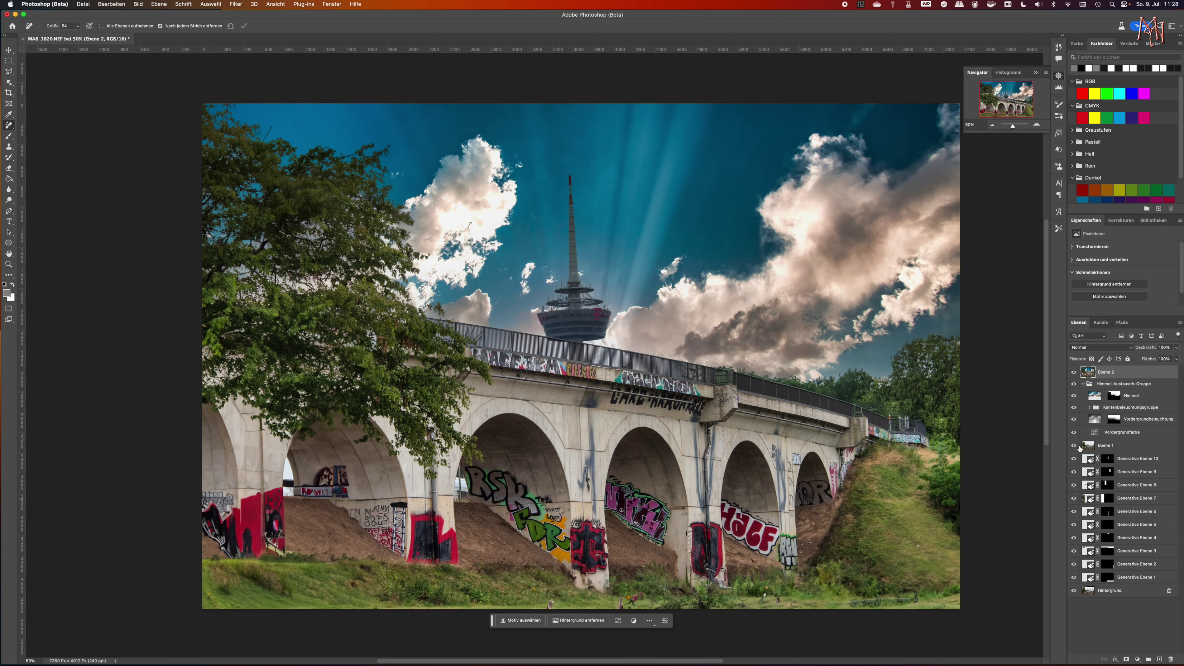
Hide the merged layer Ebene 2 and the sky replacement group to compare the photo with its former sky
{"action": "left_click", "coordinate": [1074, 372]}
{"action": "left_click", "coordinate": [1074, 383]}
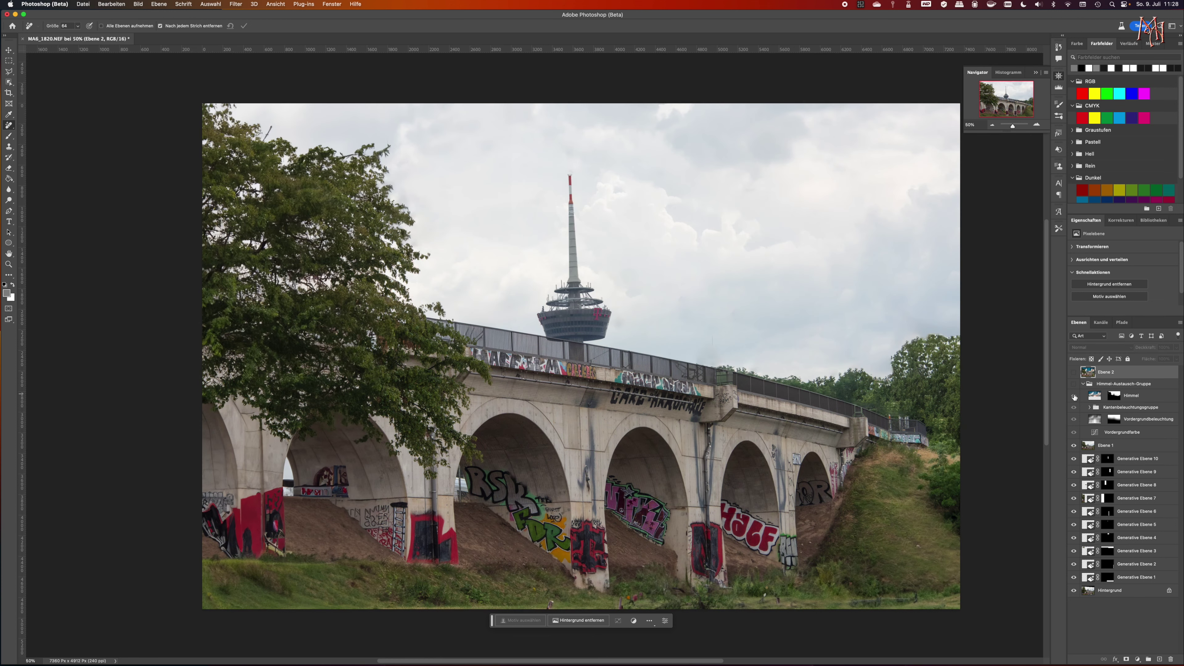
{"action": "left_click", "coordinate": [1074, 396]}
{"action": "left_click", "coordinate": [1074, 384]}
{"action": "left_click", "coordinate": [1074, 396]}
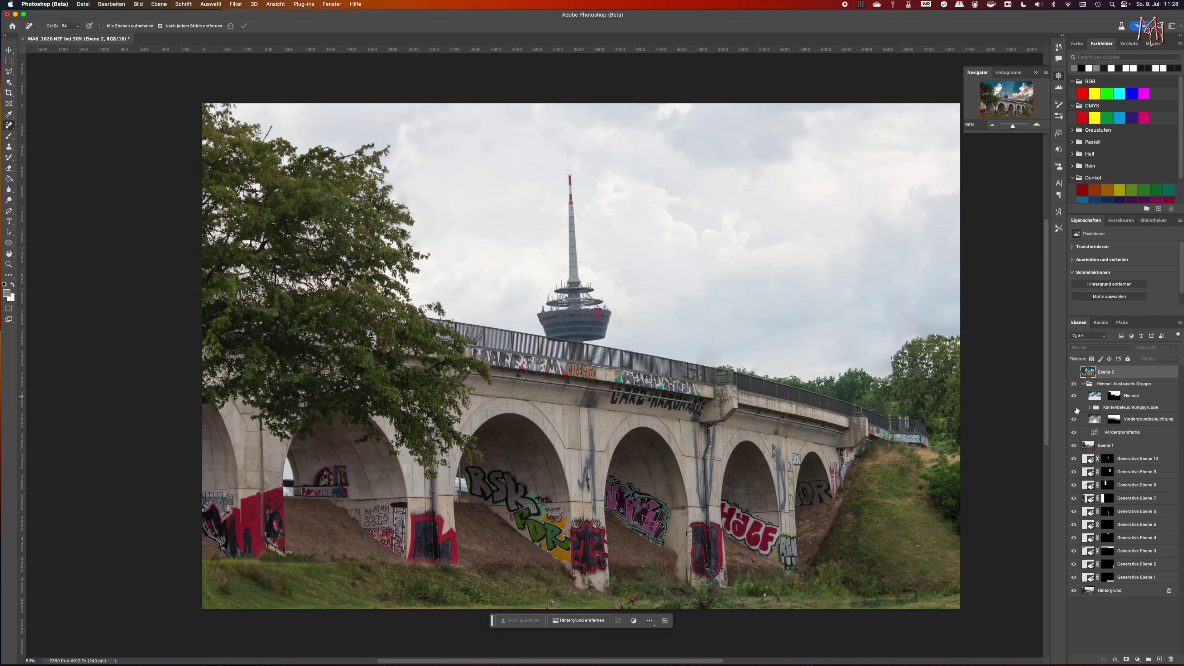
{"action": "left_click", "coordinate": [1074, 385]}
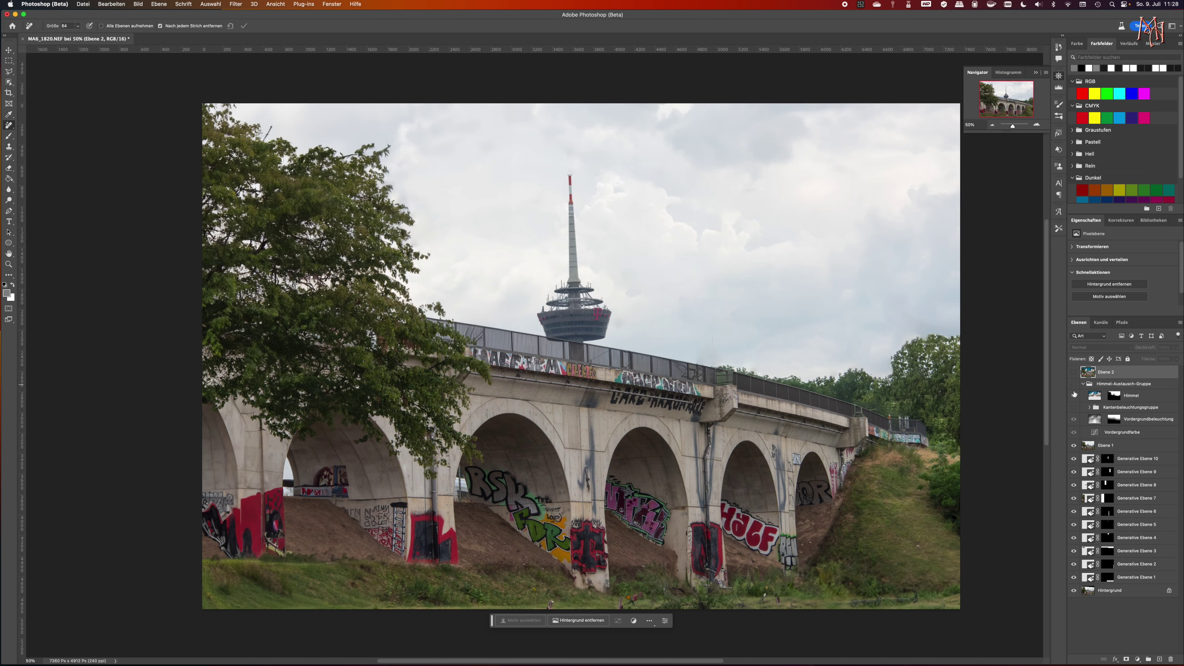
Hide Ebene 1 and the generative layers one by one, from 10 down to 1, to view the unedited photo
{"action": "left_click", "coordinate": [1074, 445]}
{"action": "left_click", "coordinate": [1074, 459]}
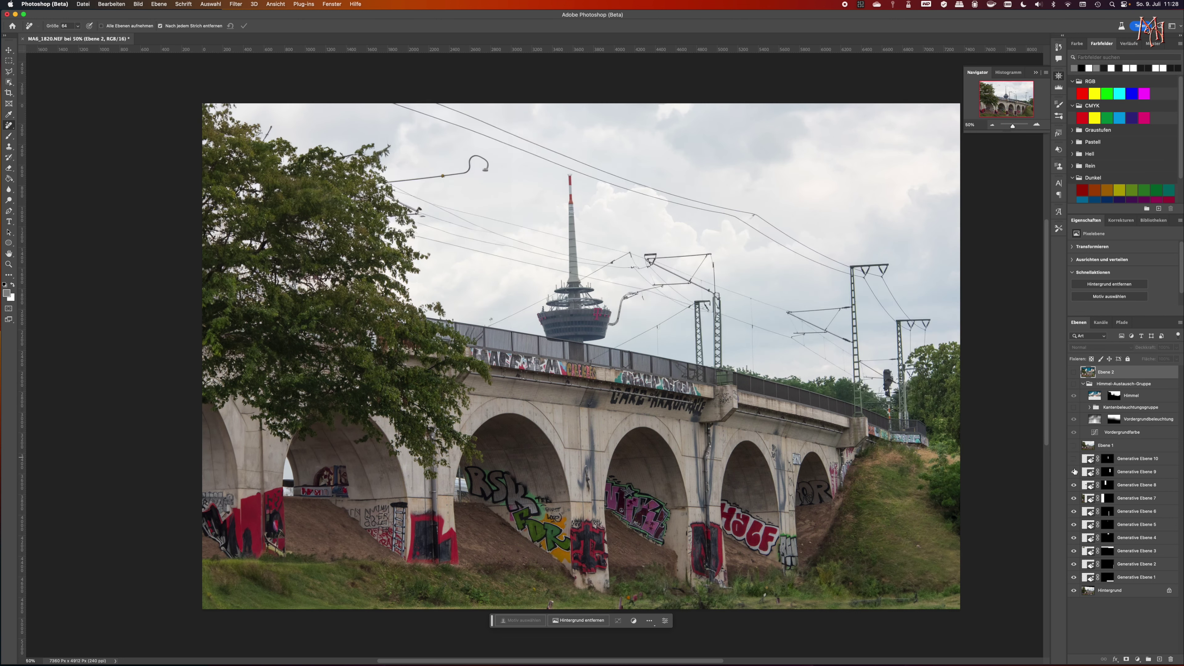
{"action": "left_click", "coordinate": [1074, 471]}
{"action": "left_click", "coordinate": [1074, 485]}
{"action": "left_click", "coordinate": [1074, 498]}
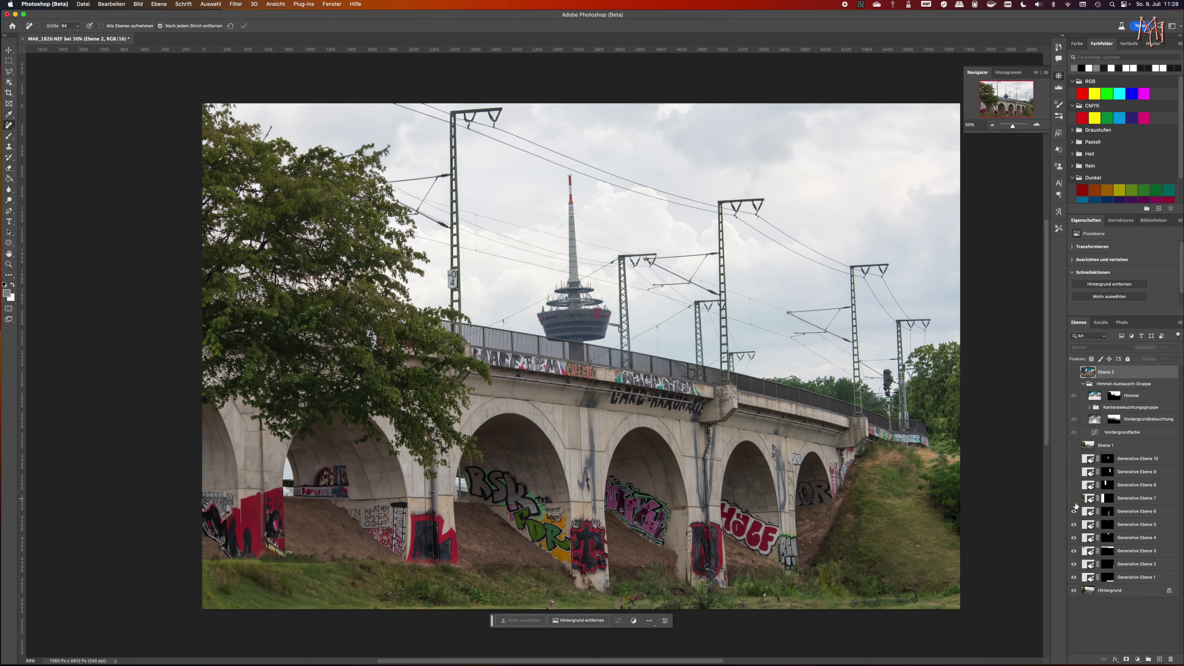
{"action": "left_click", "coordinate": [1074, 511]}
{"action": "left_click", "coordinate": [1074, 525]}
{"action": "left_click", "coordinate": [1075, 538]}
{"action": "left_click", "coordinate": [1075, 551]}
{"action": "left_click", "coordinate": [1075, 564]}
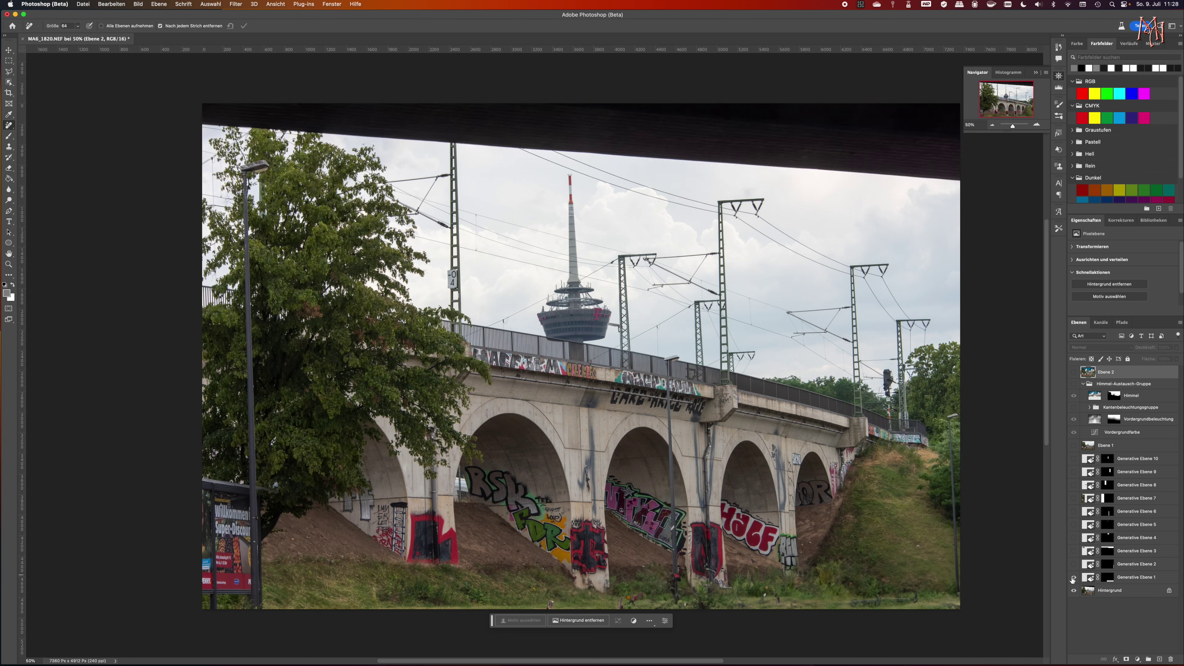
{"action": "left_click", "coordinate": [1075, 577]}
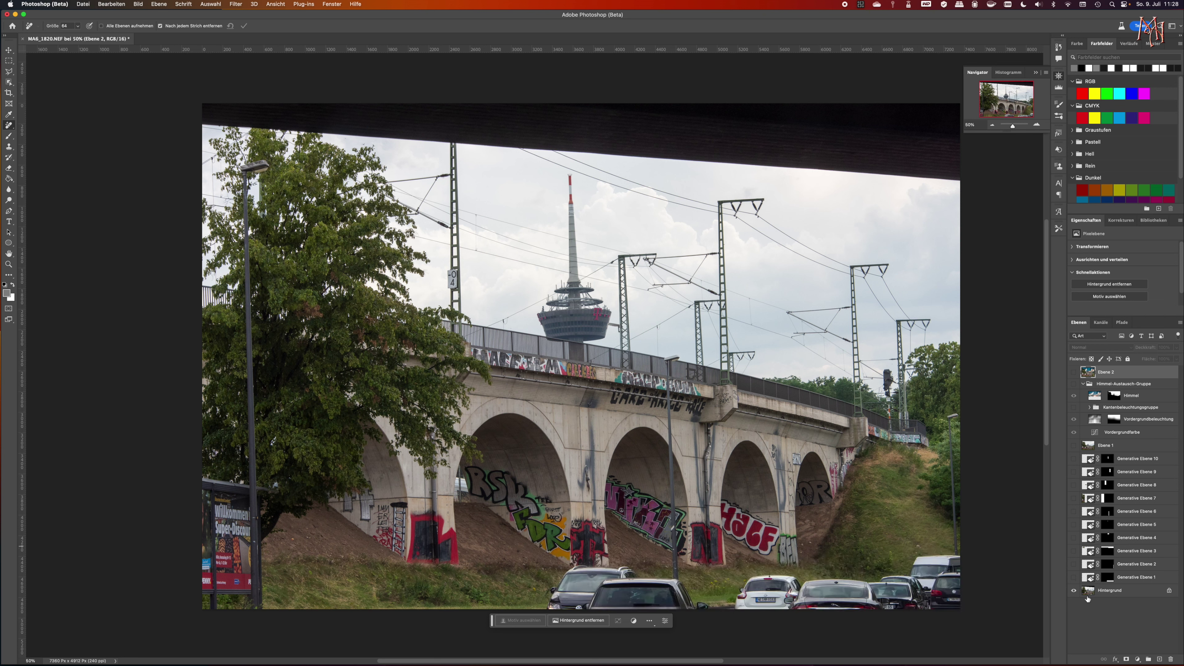
Show the generative layers from 1 up to 10, Ebene 1 and the sky replacement layers again to review each edit
{"action": "left_click", "coordinate": [1075, 578]}
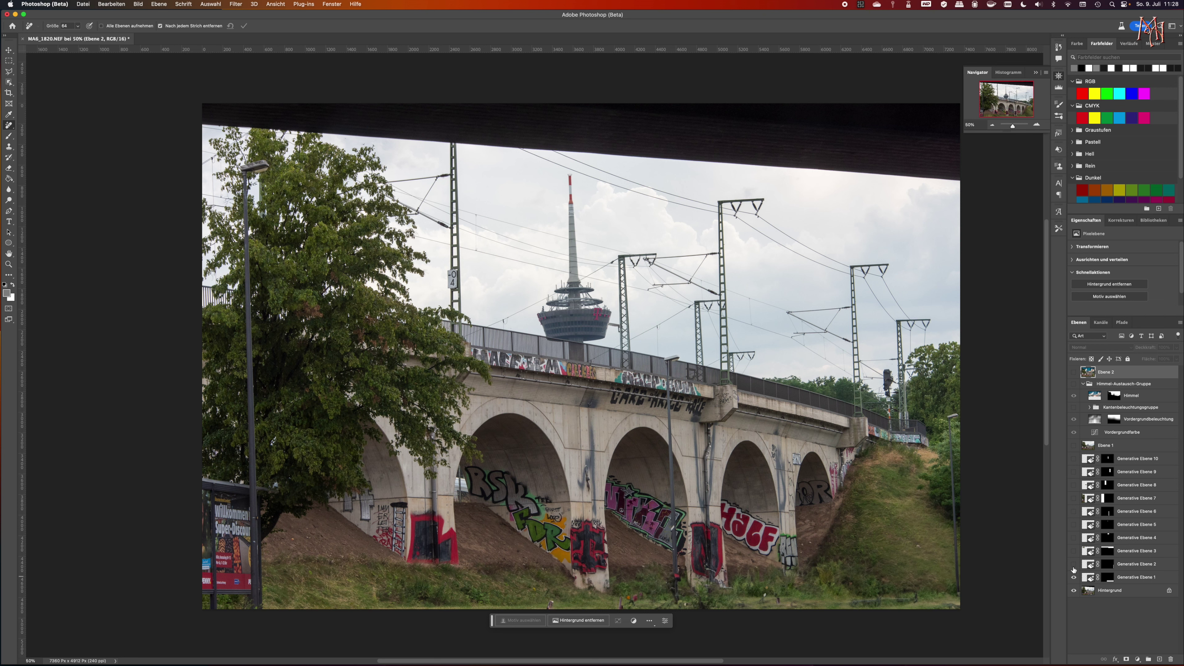
{"action": "left_click", "coordinate": [1074, 564]}
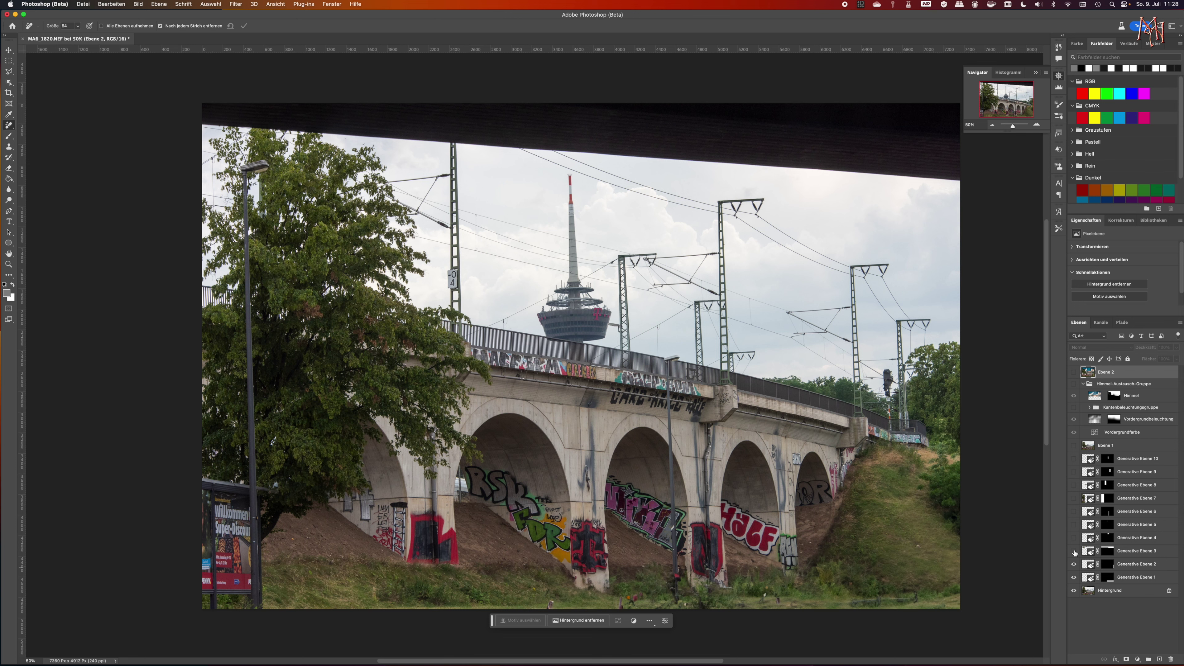
{"action": "left_click", "coordinate": [1074, 551]}
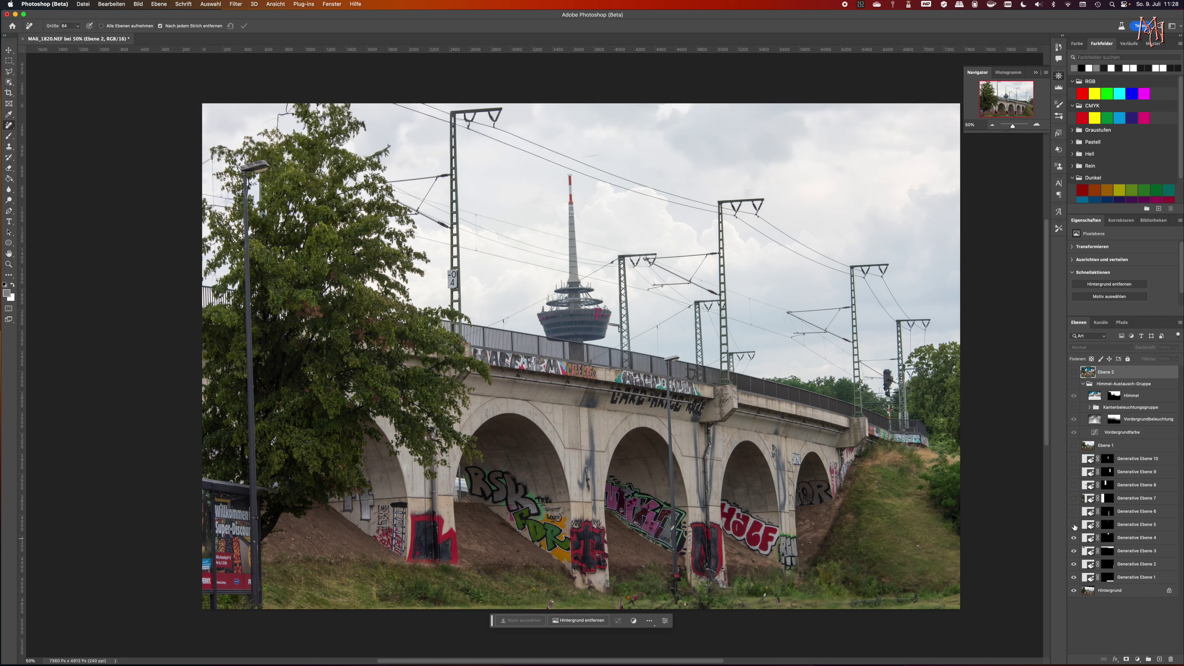
{"action": "left_click", "coordinate": [1075, 512]}
{"action": "left_click", "coordinate": [1075, 498]}
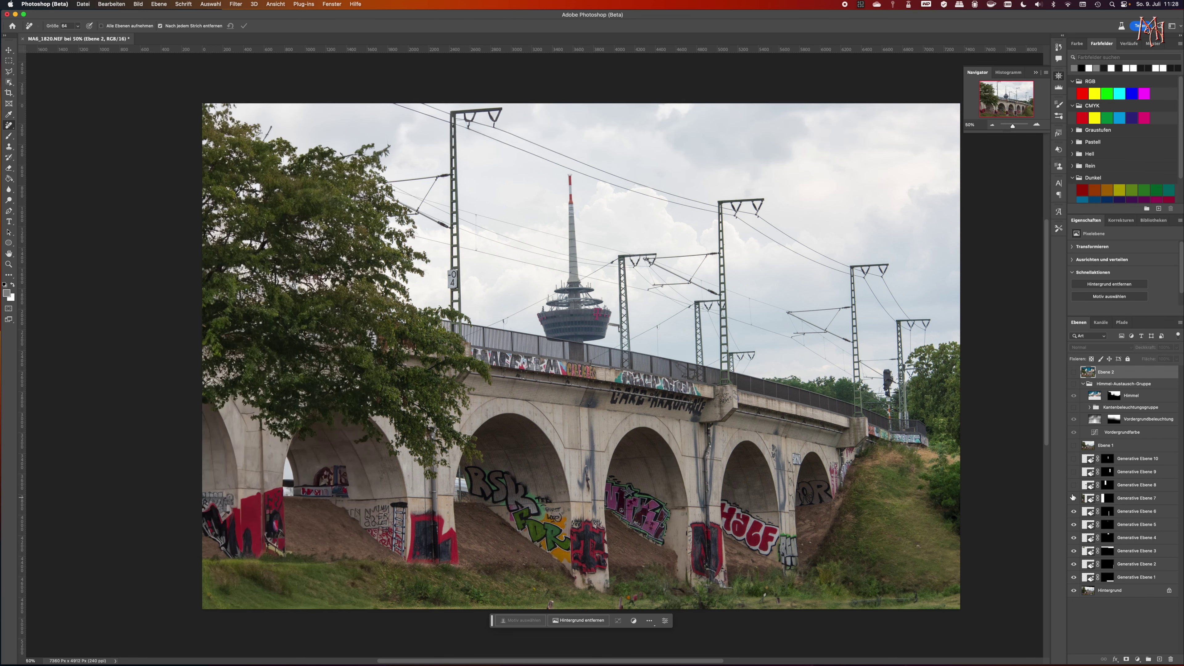
{"action": "left_click", "coordinate": [1074, 485]}
{"action": "left_click", "coordinate": [1075, 473]}
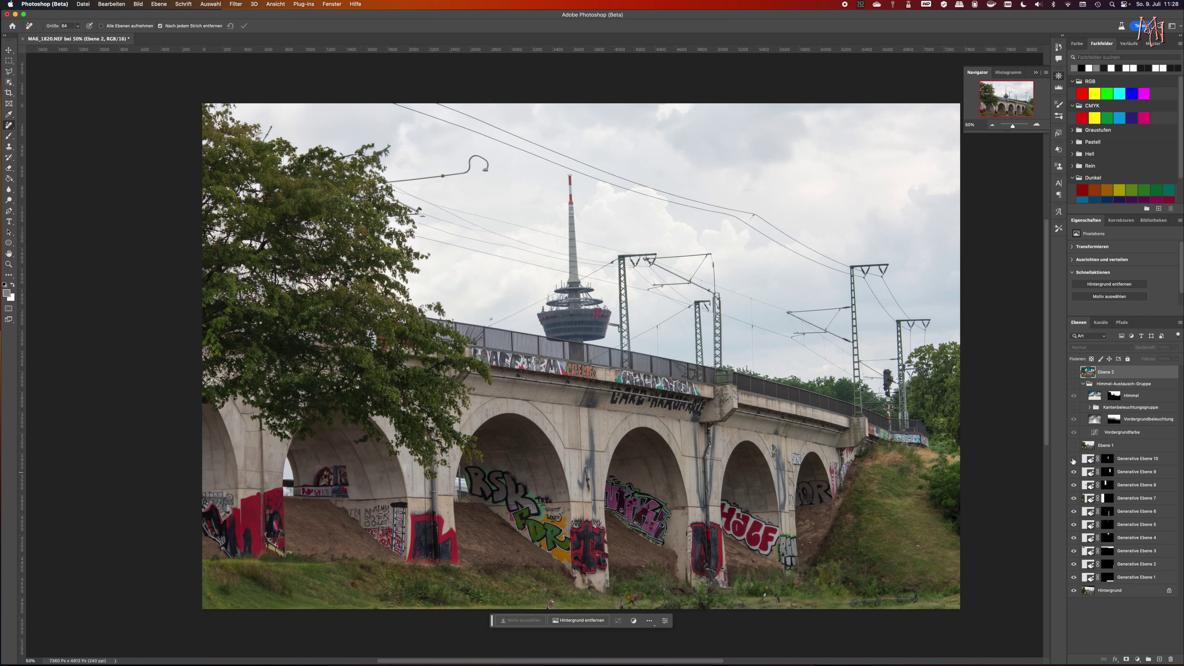
{"action": "left_click", "coordinate": [1075, 459]}
{"action": "left_click", "coordinate": [1074, 446]}
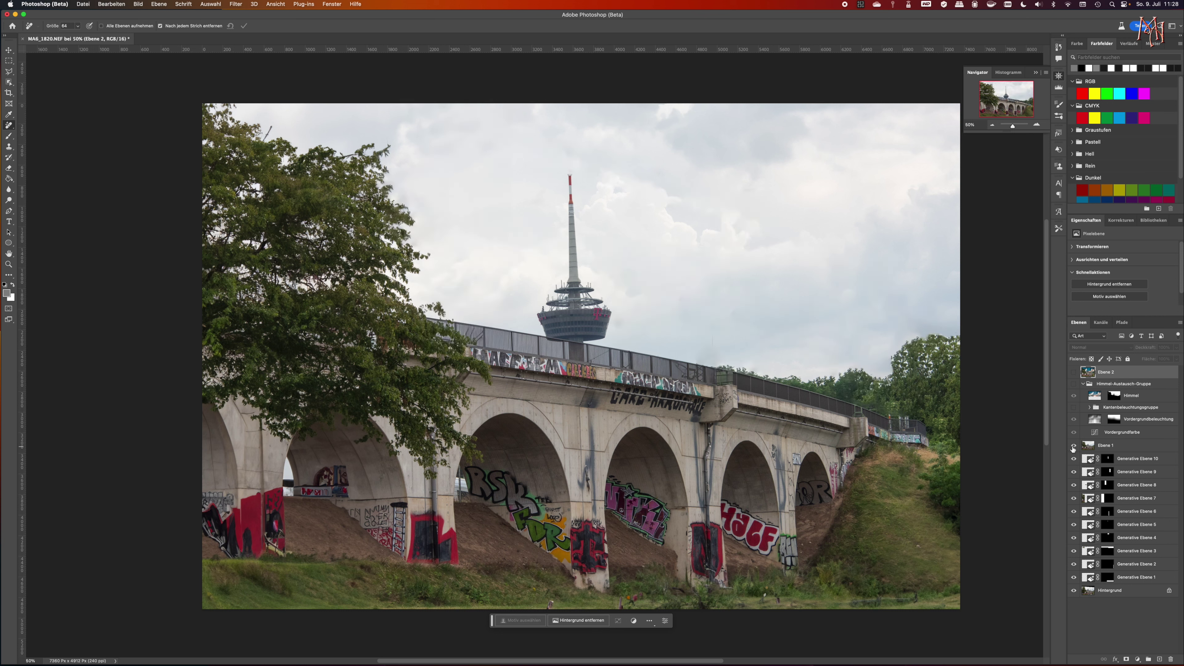
{"action": "left_click", "coordinate": [1073, 433]}
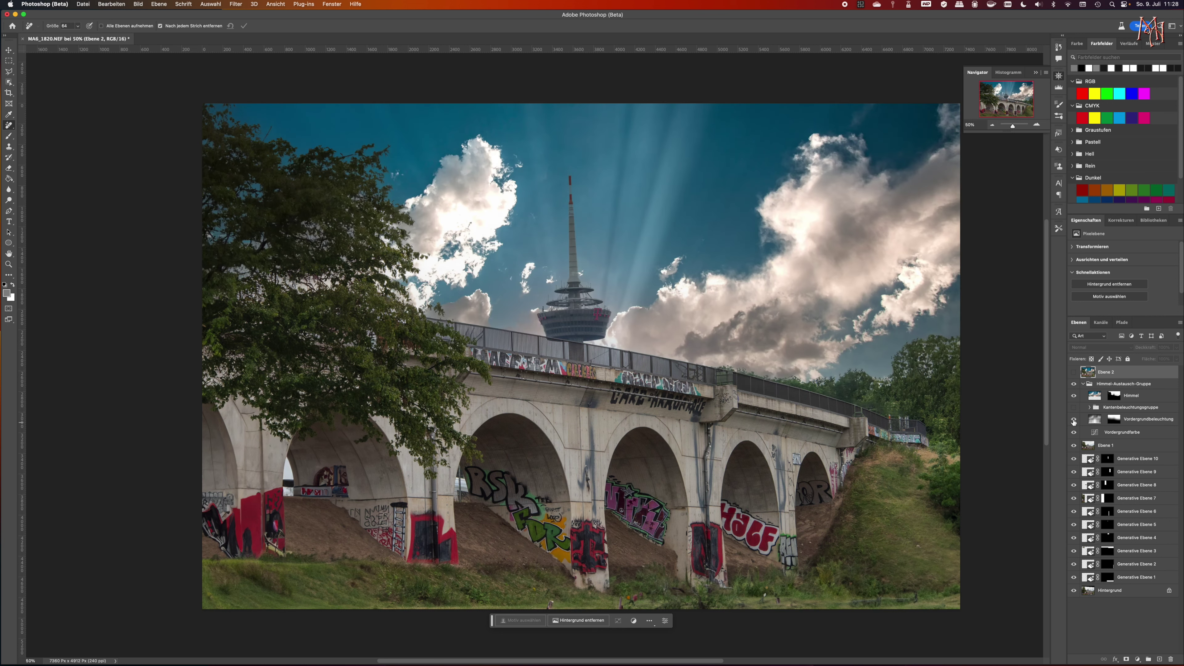
{"action": "left_click", "coordinate": [1074, 419]}
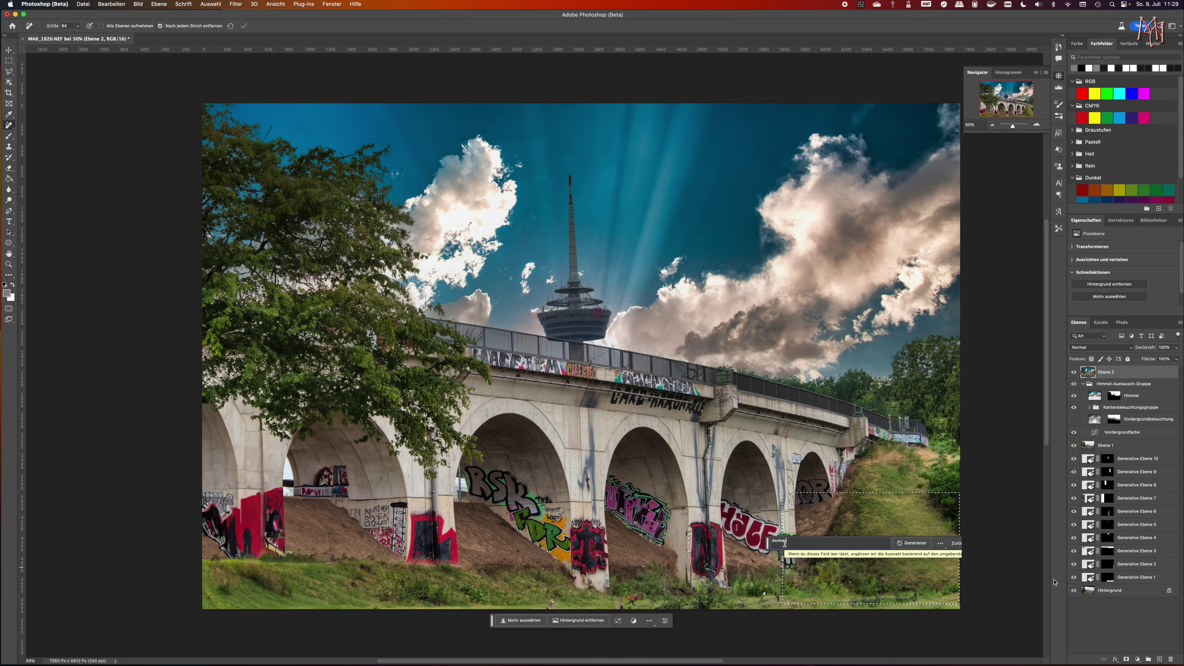
Generate a donkey on the grass in the photo's lower-right corner with Generative Fill and compare its variations
{"action": "left_click", "coordinate": [915, 543]}
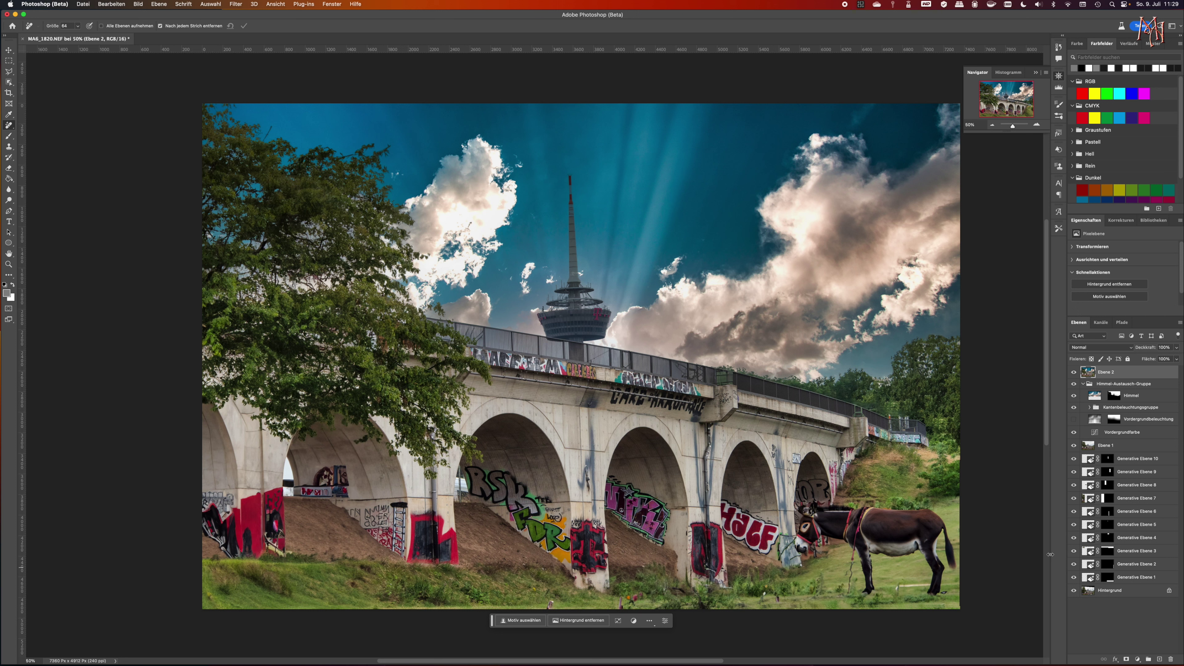
{"action": "left_click_drag", "start_coordinate": [766, 601], "coordinate": [766, 574]}
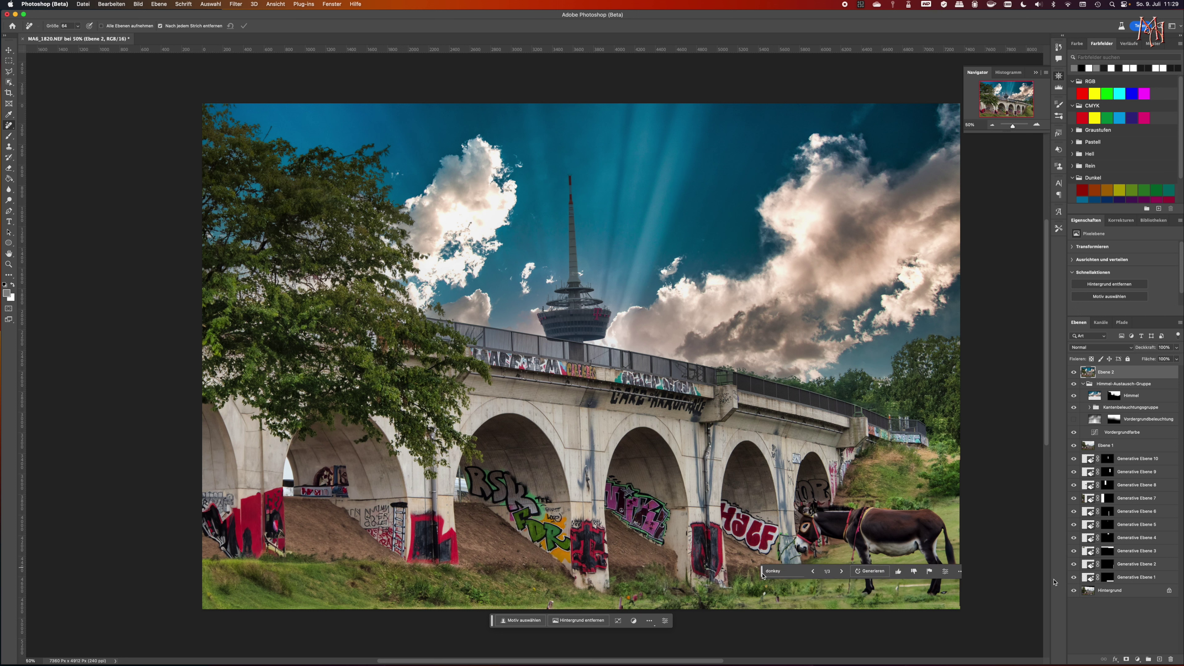
{"action": "left_click", "coordinate": [847, 575]}
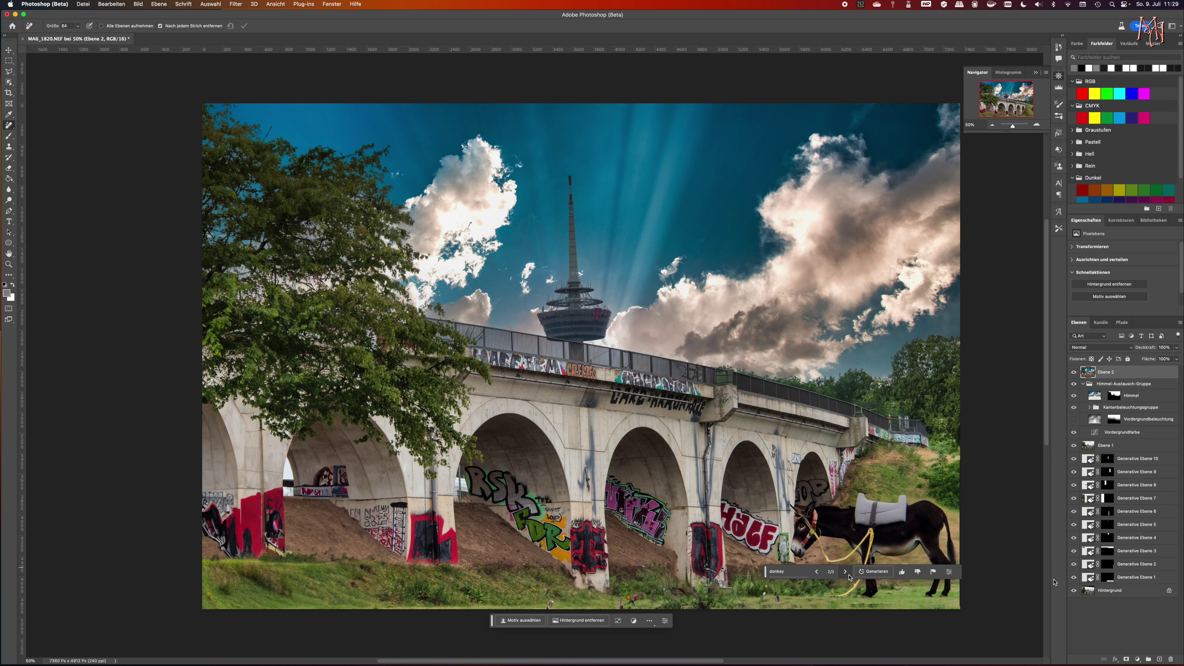
{"action": "left_click", "coordinate": [847, 576]}
{"action": "left_click", "coordinate": [820, 573]}
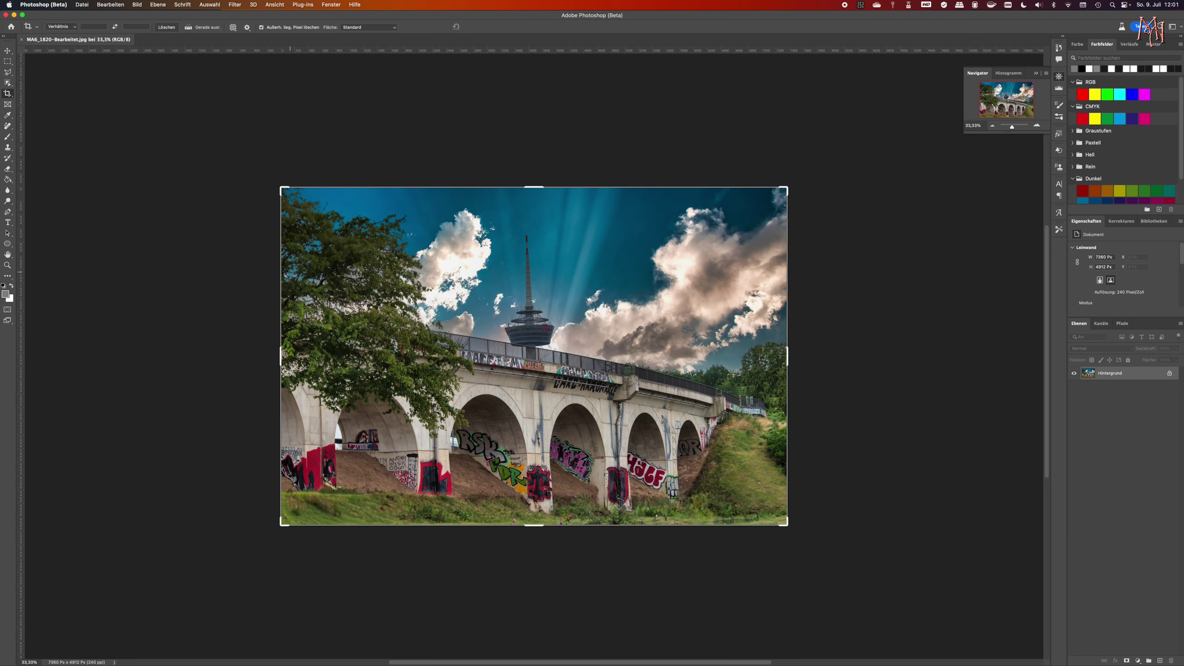
Extend the canvas beyond all four sides of the photo with the Crop tool to about 10200 by 6400 pixels, adding most on the left
{"action": "left_click_drag", "start_coordinate": [265, 346], "coordinate": [196, 348]}
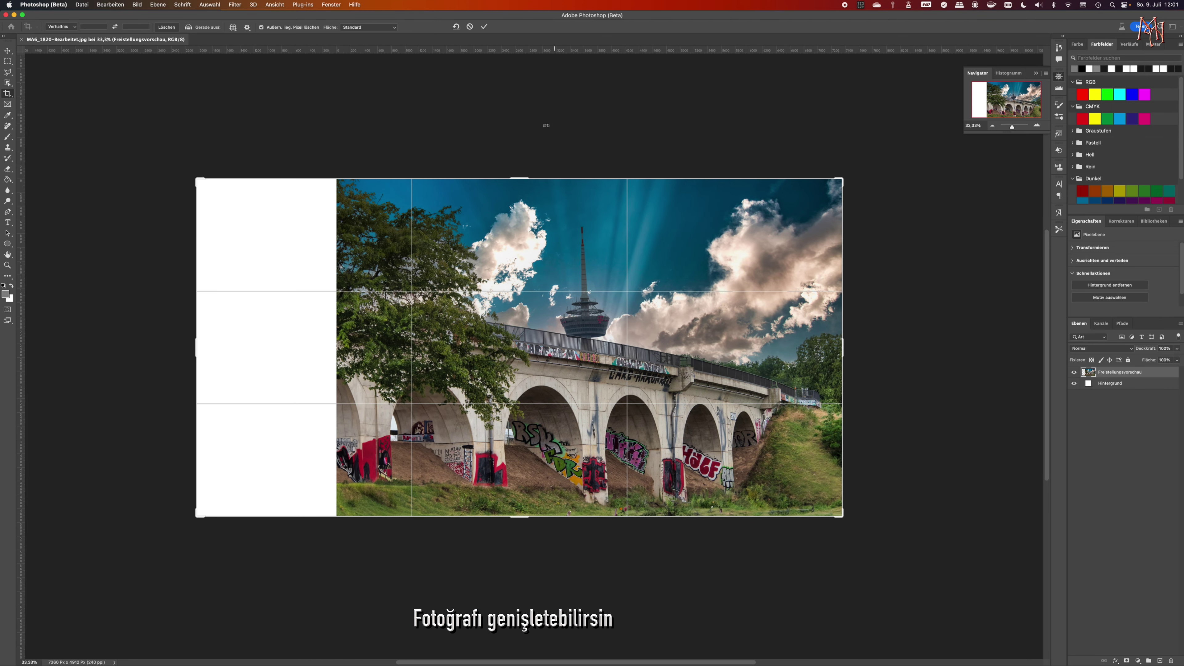
{"action": "left_click_drag", "start_coordinate": [524, 174], "coordinate": [527, 154]}
{"action": "left_click_drag", "start_coordinate": [527, 543], "coordinate": [523, 568]}
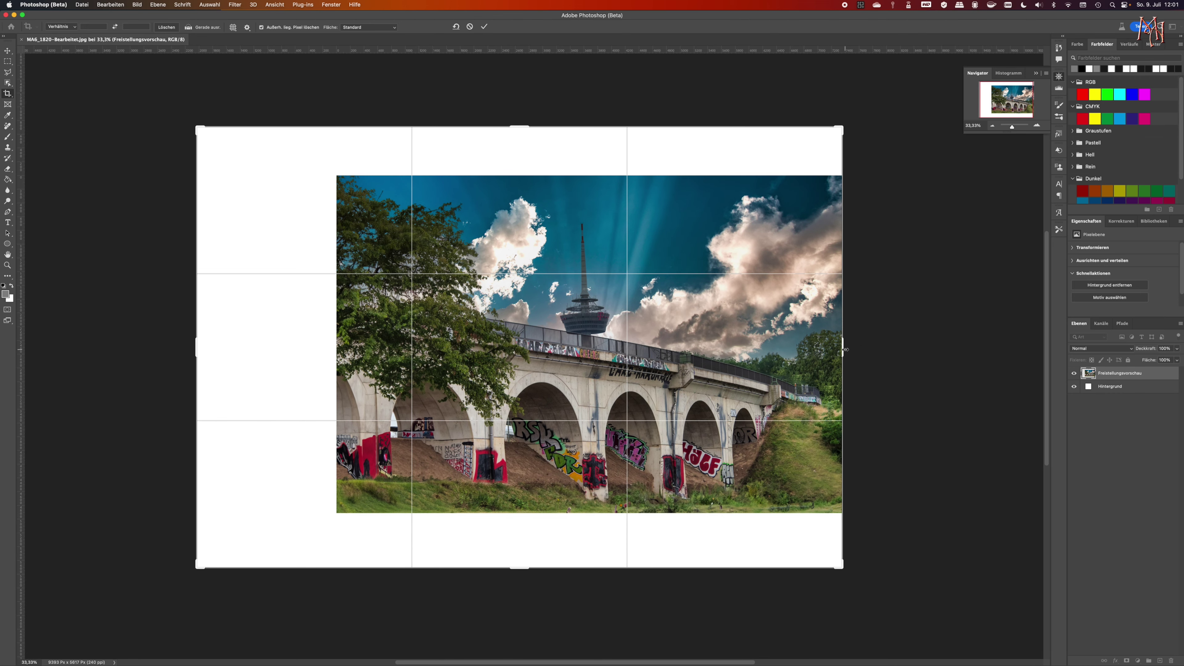
{"action": "left_click_drag", "start_coordinate": [845, 350], "coordinate": [870, 347]}
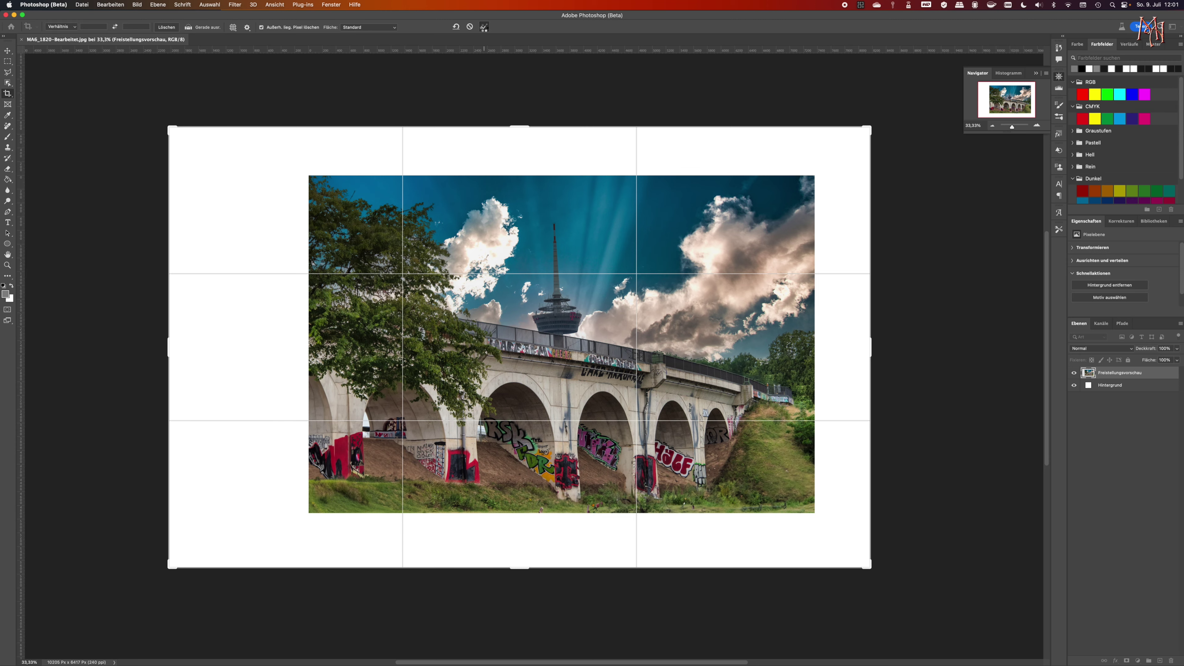
{"action": "left_click", "coordinate": [484, 27]}
Select a rectangle just inside the photo's edges, invert the selection, and fill the white border using Generative Fill without a prompt
{"action": "left_click", "coordinate": [8, 61]}
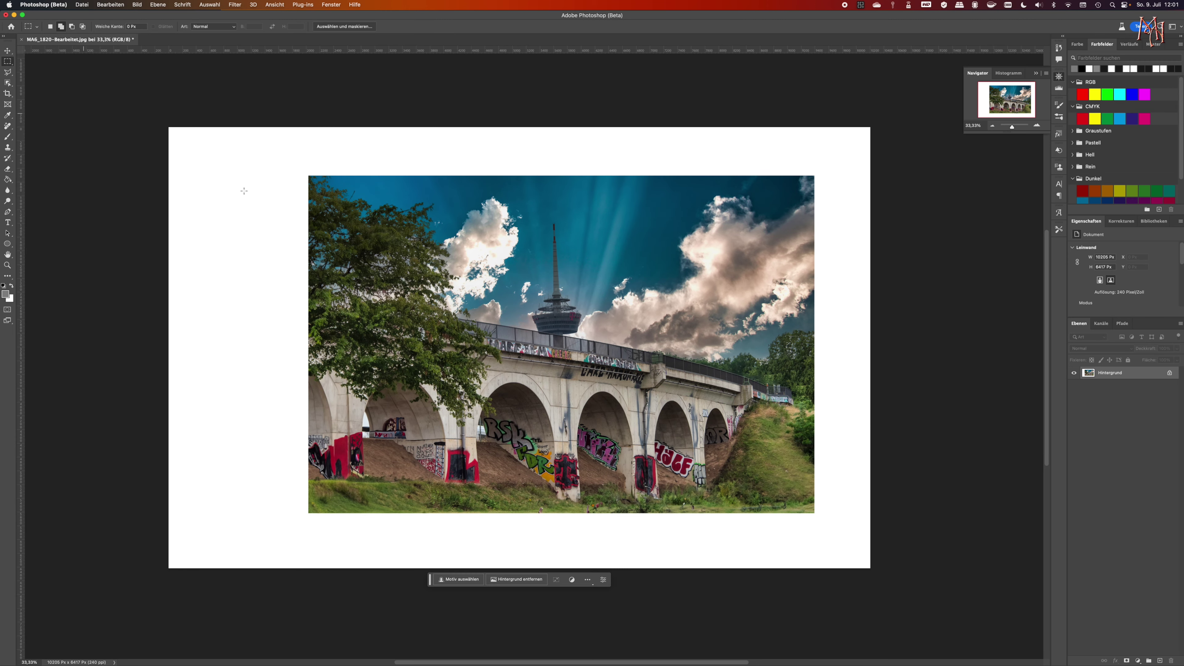
{"action": "left_click_drag", "start_coordinate": [319, 181], "coordinate": [812, 508]}
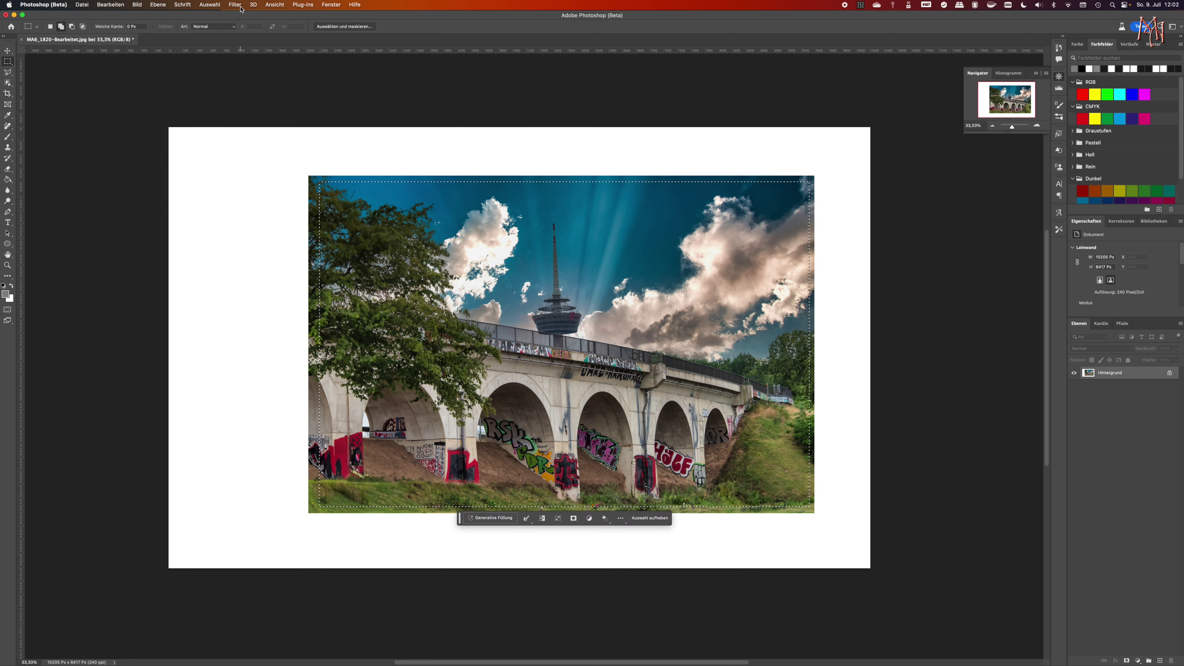
{"action": "left_click", "coordinate": [210, 5]}
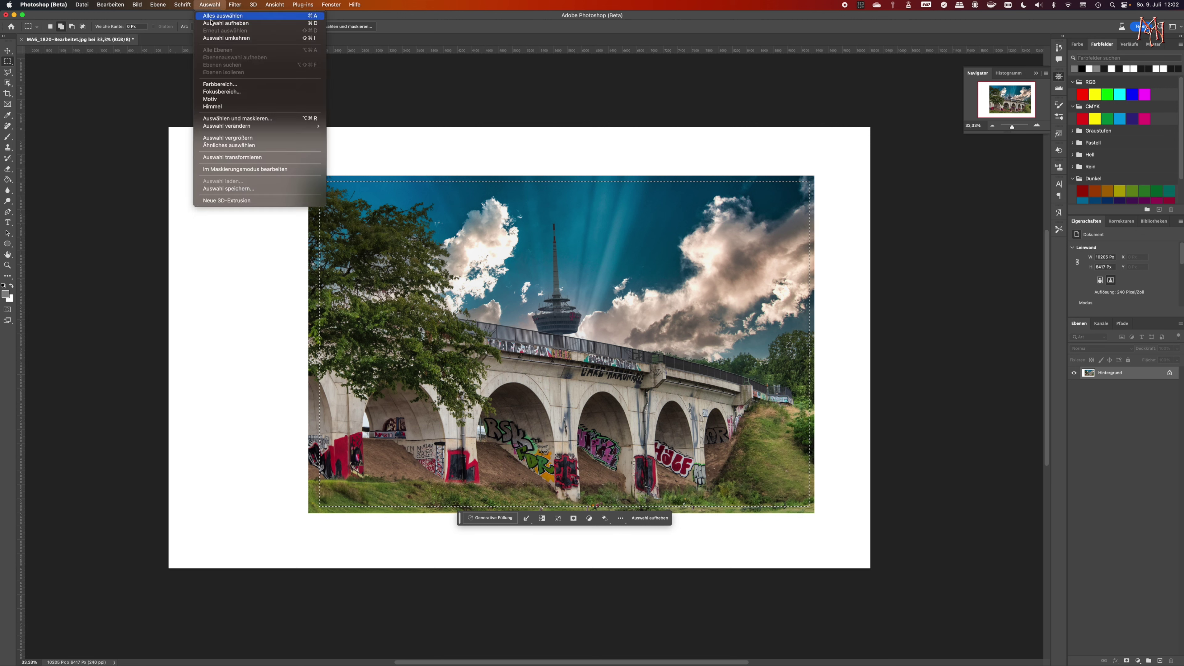
{"action": "left_click", "coordinate": [212, 38]}
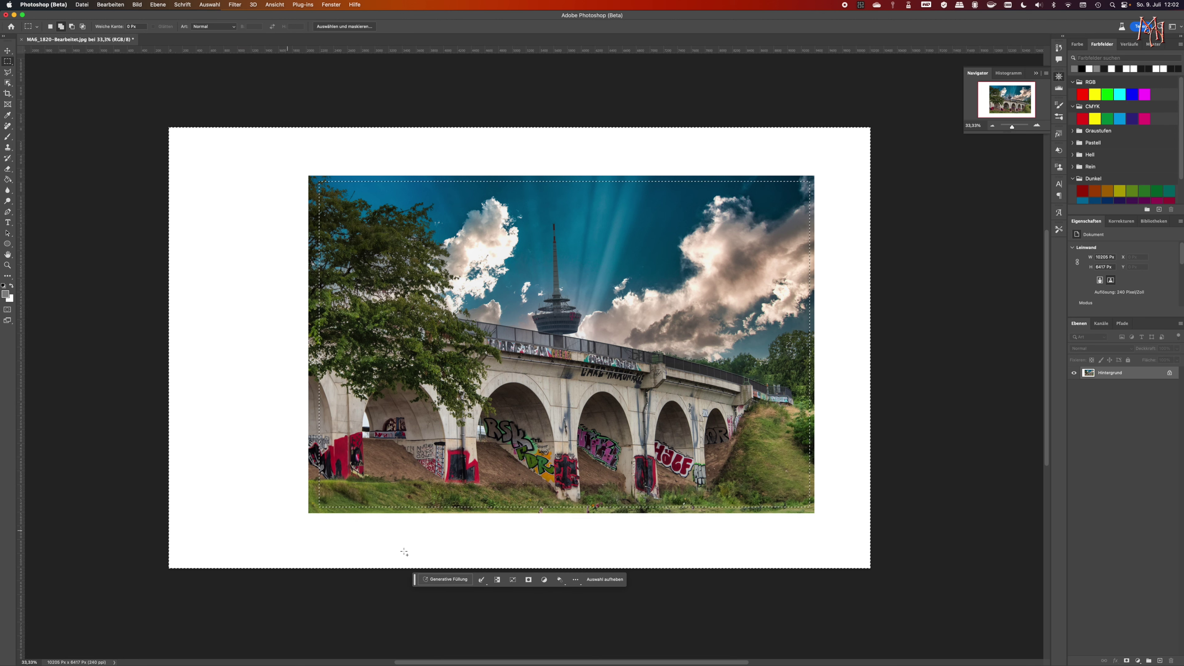
{"action": "left_click", "coordinate": [460, 582]}
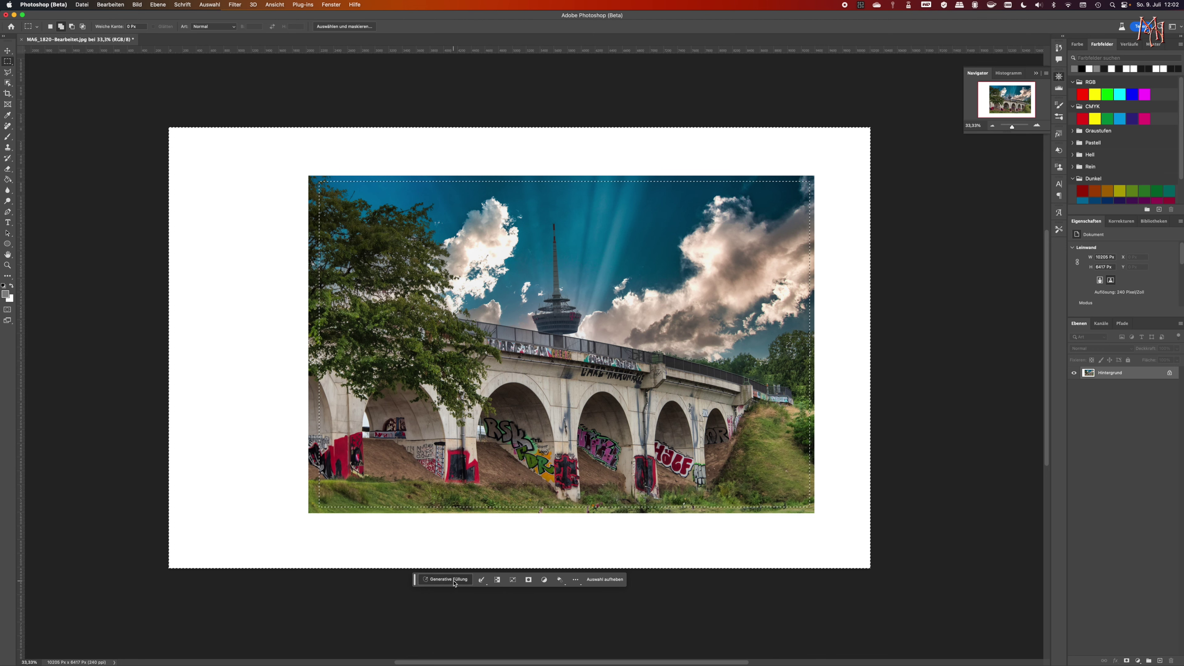
{"action": "left_click", "coordinate": [565, 580]}
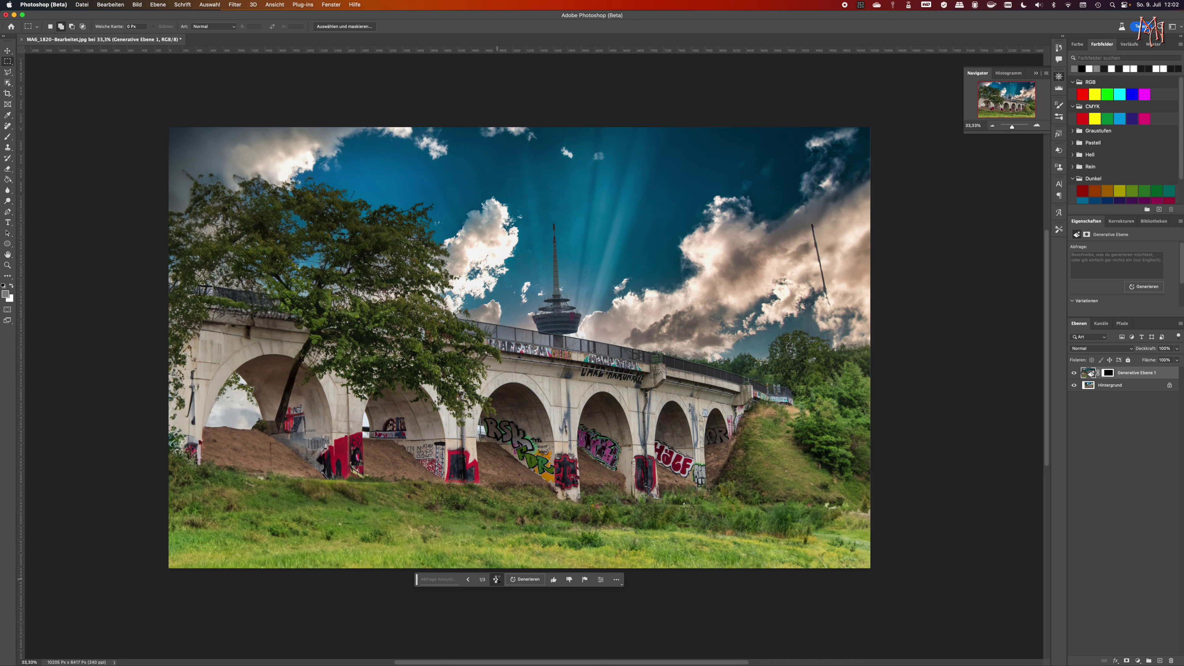
Compare the variations of the extended surroundings and generate a further set of variations
{"action": "left_click", "coordinate": [498, 579]}
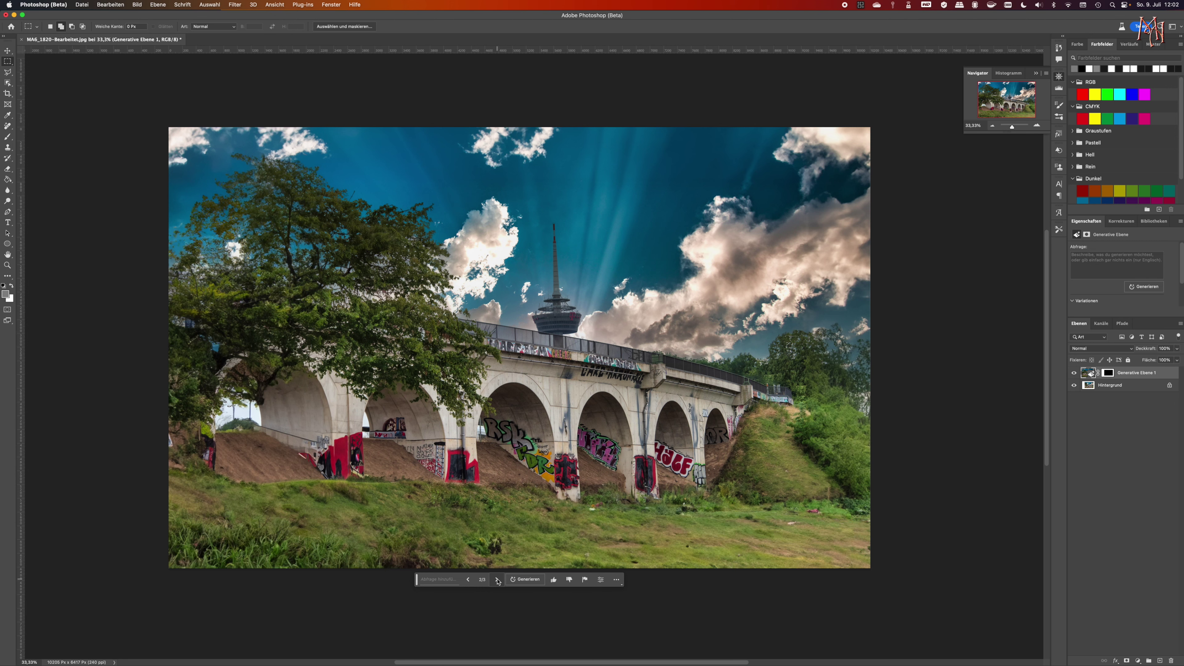
{"action": "left_click", "coordinate": [498, 580]}
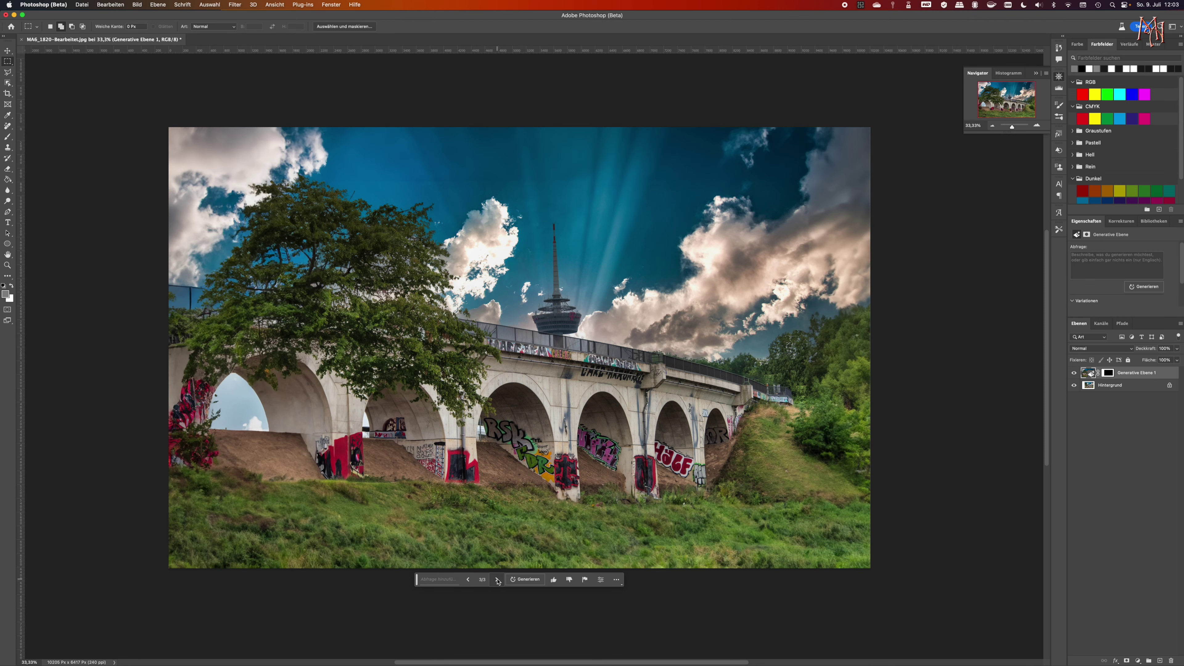
{"action": "left_click", "coordinate": [525, 581]}
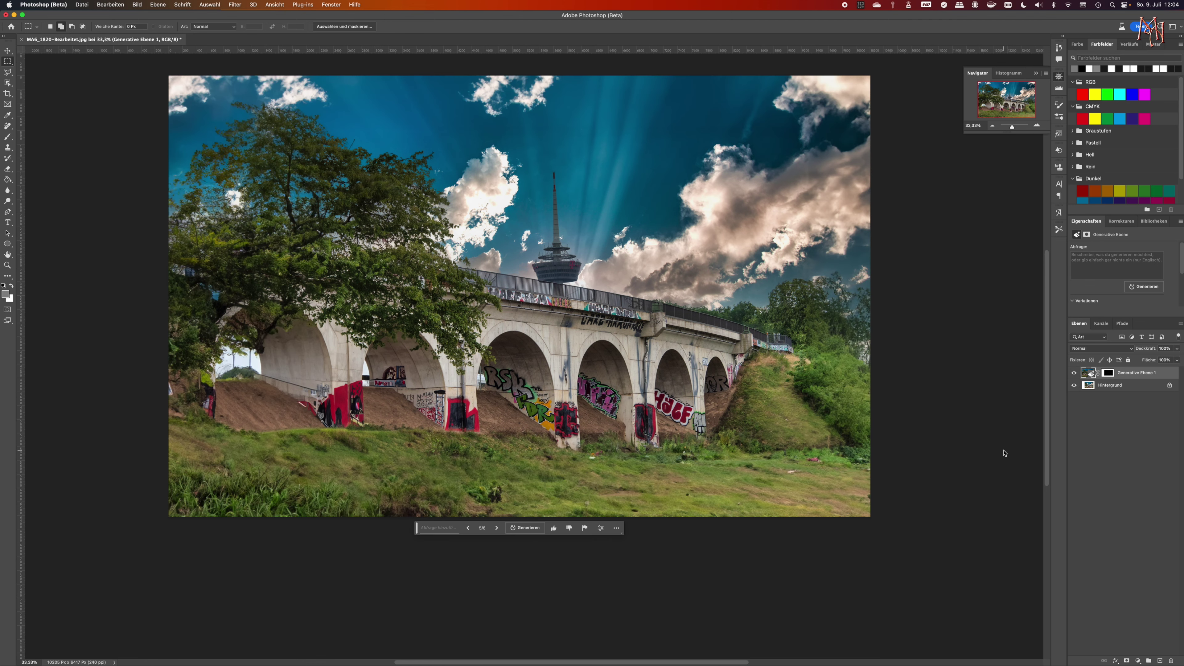
Stamp all visible layers into a new layer, select a rectangle around the large tree, and remove it using Generative Fill without a prompt
{"action": "key", "text": "super+alt+shift+e"}
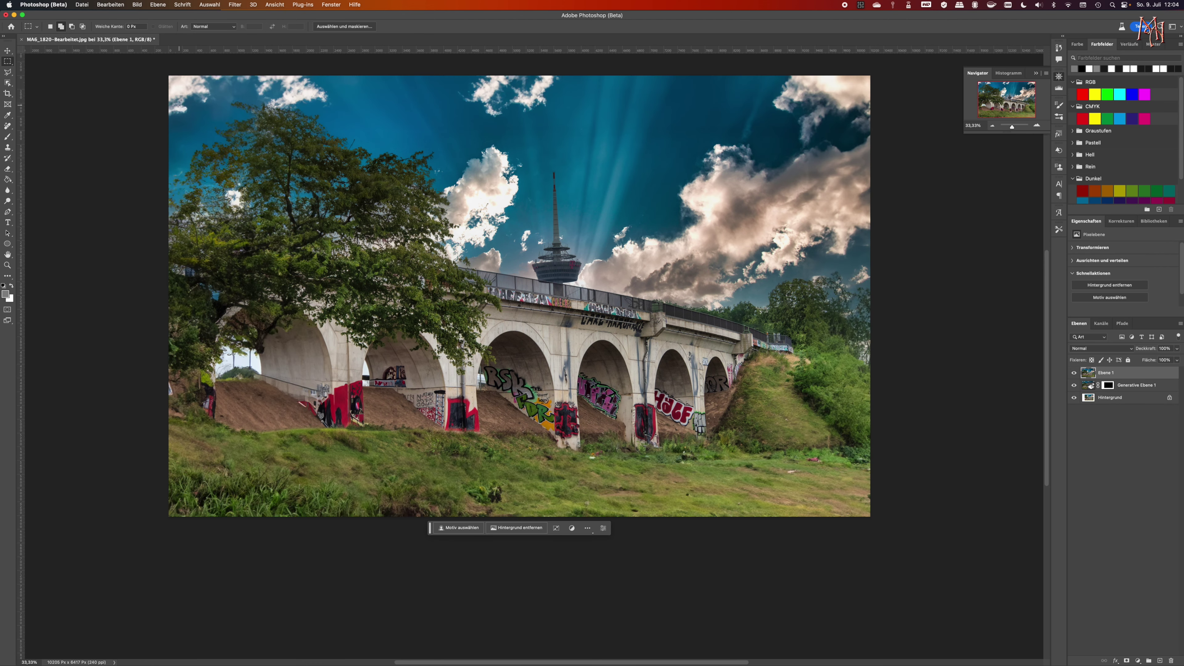
{"action": "left_click_drag", "start_coordinate": [169, 86], "coordinate": [498, 377]}
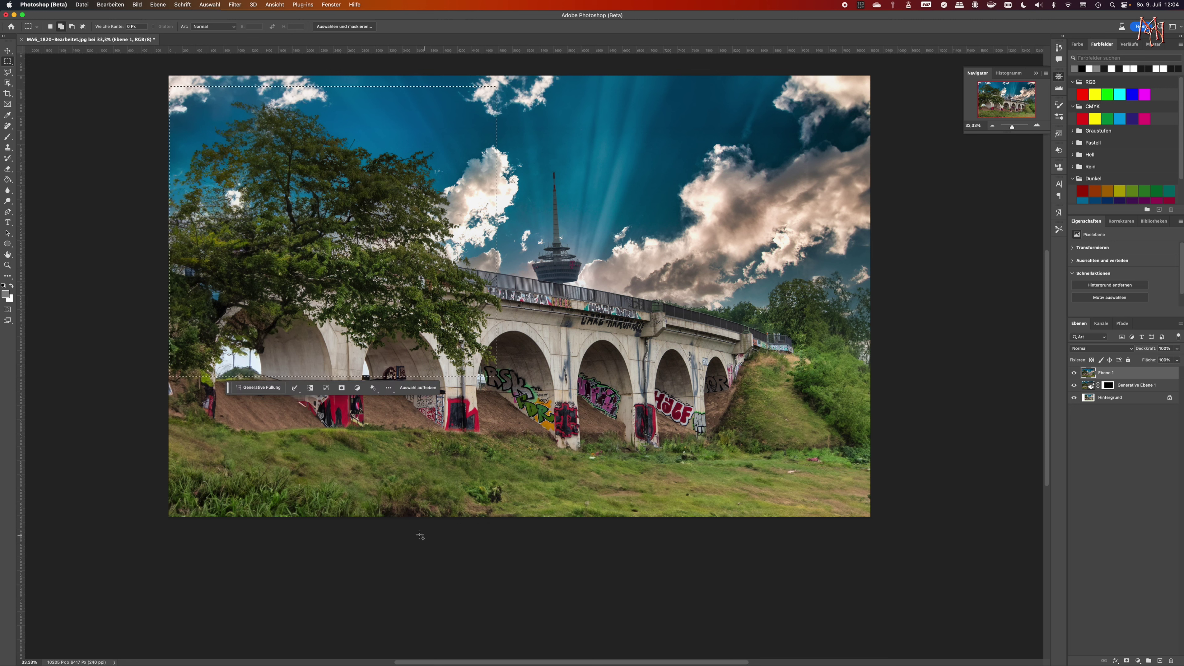
{"action": "left_click", "coordinate": [262, 388]}
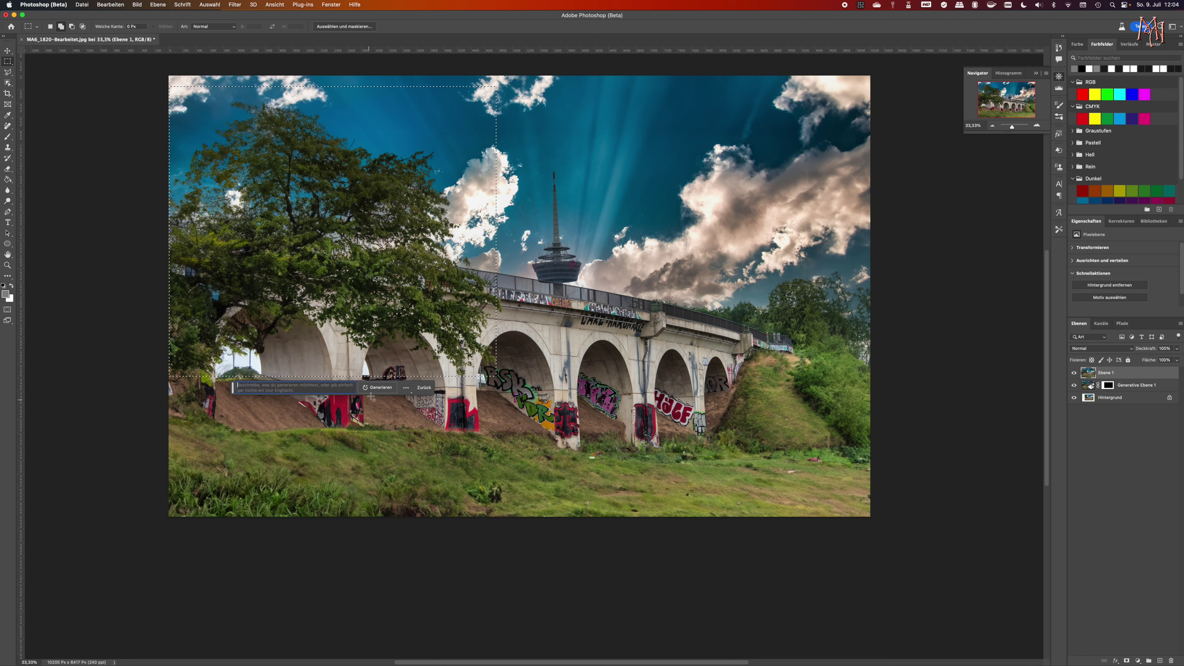
{"action": "key", "text": "Return"}
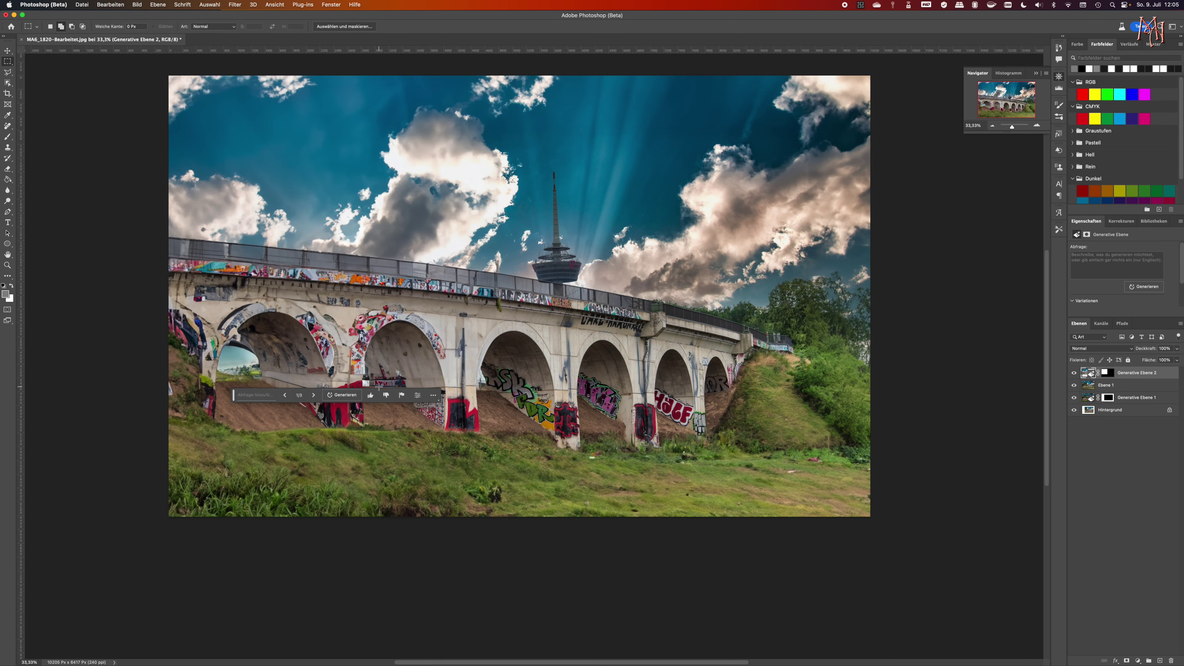
Compare the three variations of the area where the tree stood and keep the second one
{"action": "scroll", "coordinate": [379, 386], "scroll_direction": "up", "scroll_amount": 1}
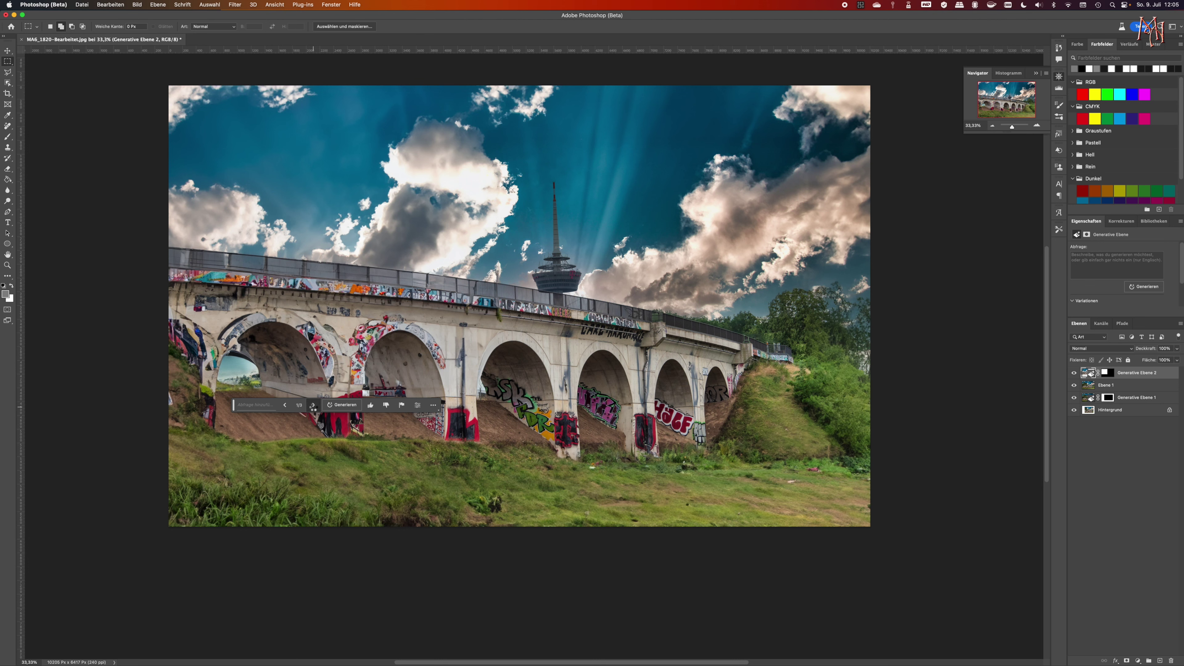
{"action": "left_click", "coordinate": [313, 405]}
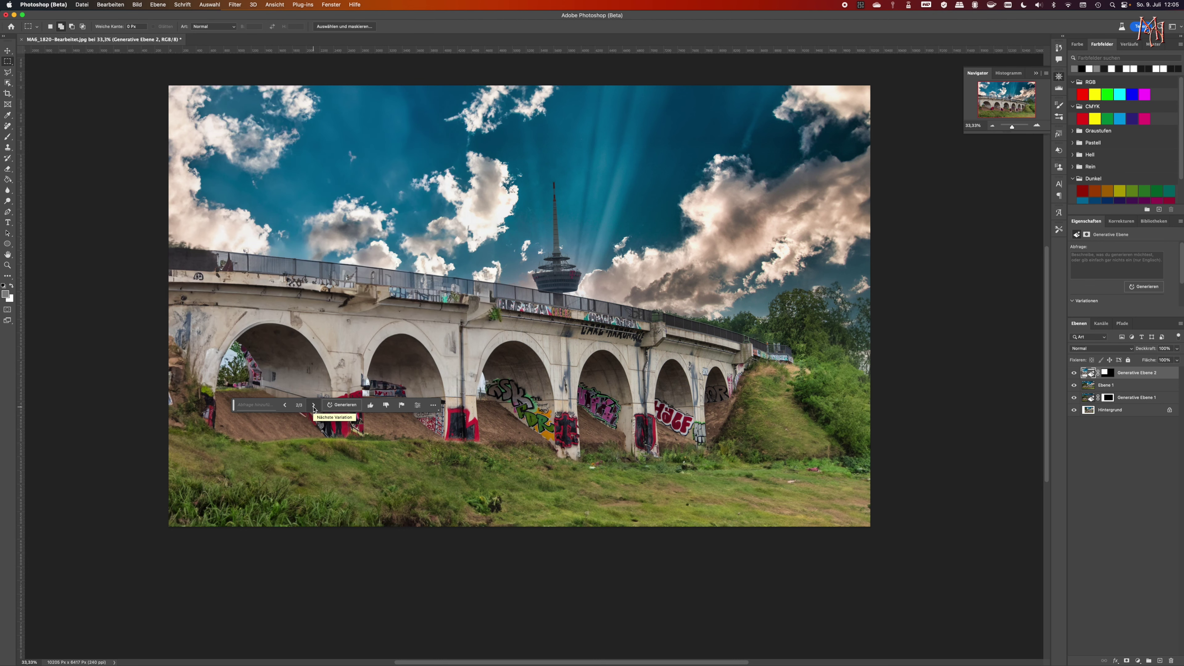
{"action": "left_click", "coordinate": [314, 407]}
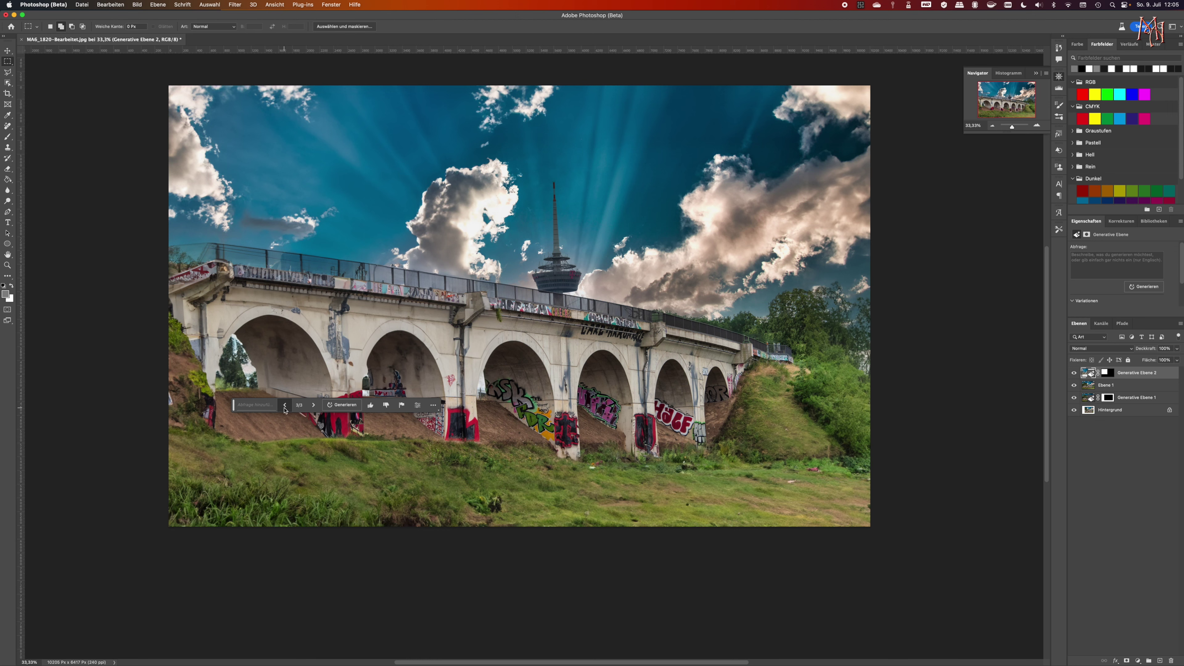
{"action": "left_click", "coordinate": [284, 406]}
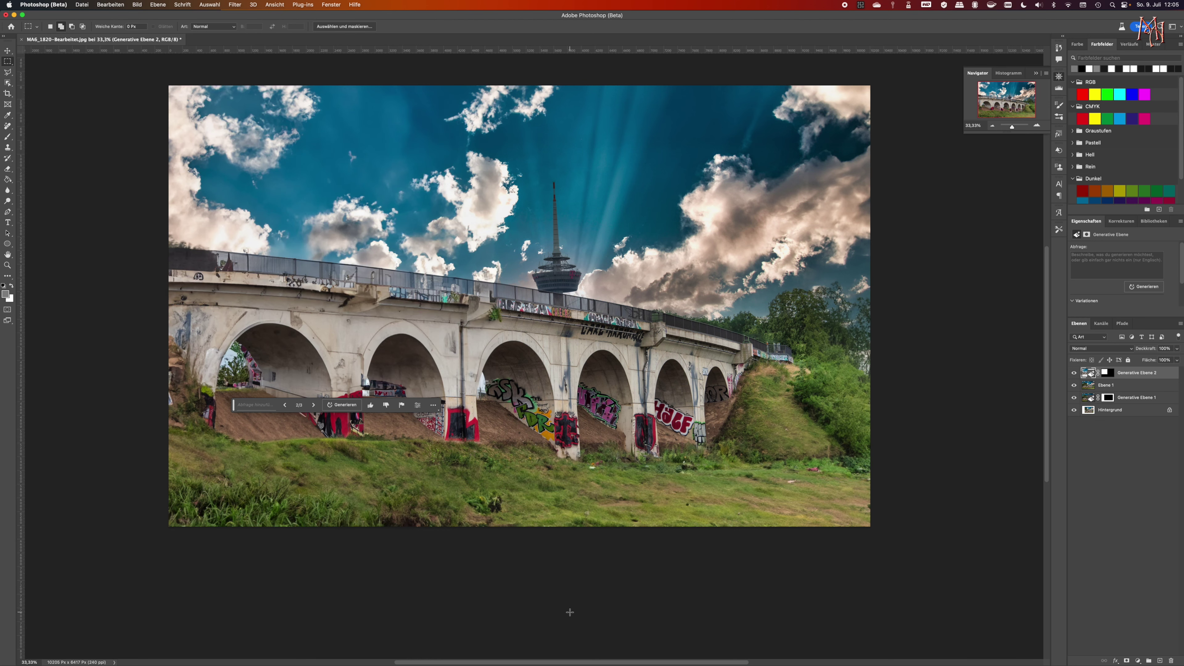
{"action": "scroll", "coordinate": [570, 612], "scroll_direction": "up", "scroll_amount": 5}
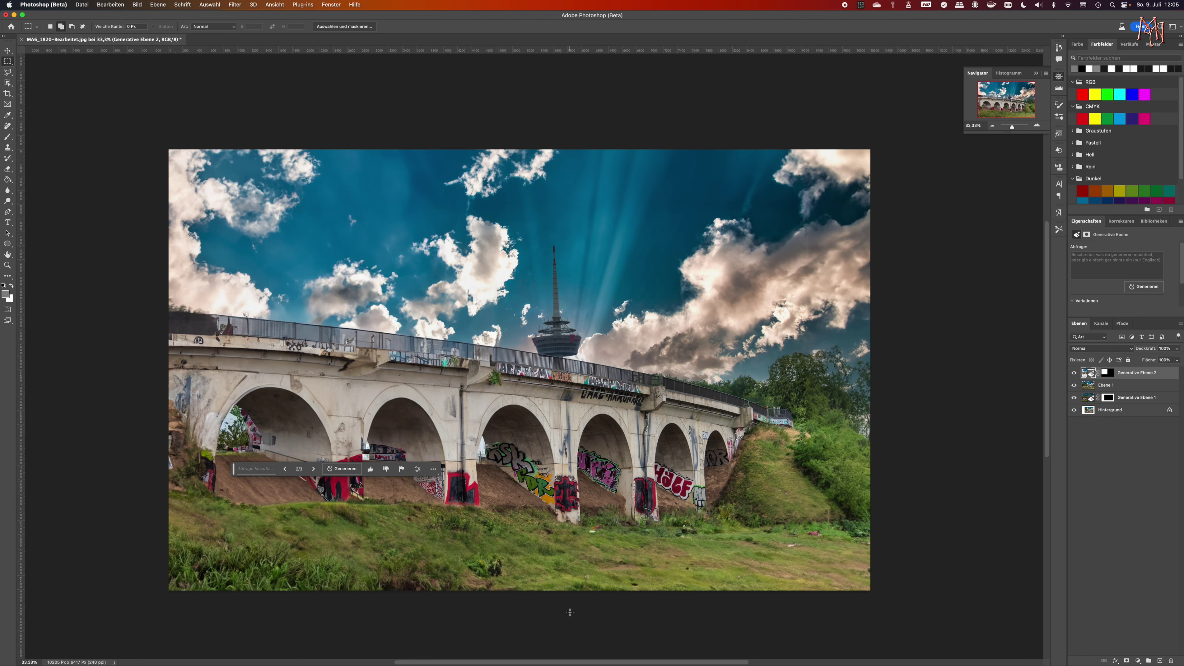